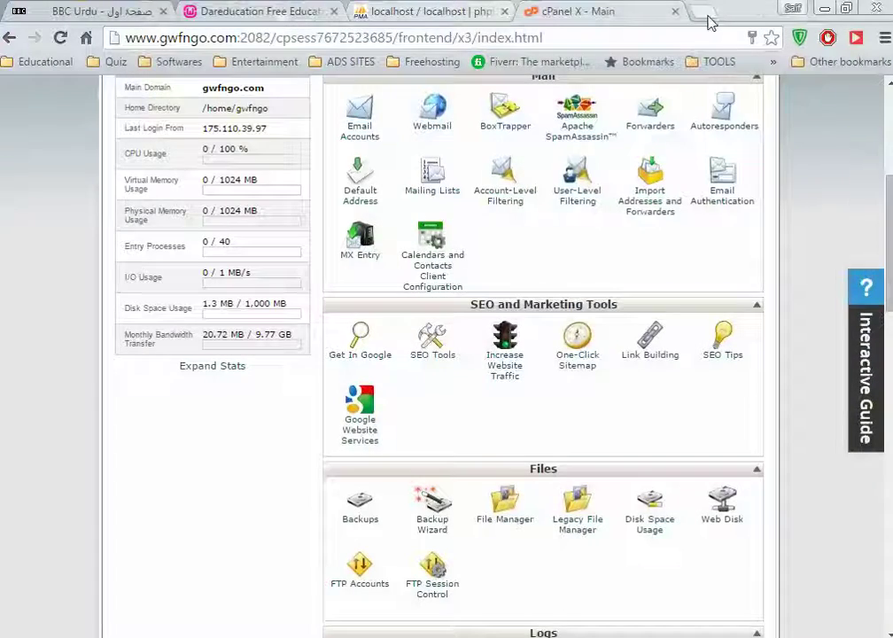
pyautogui.click(704, 15)
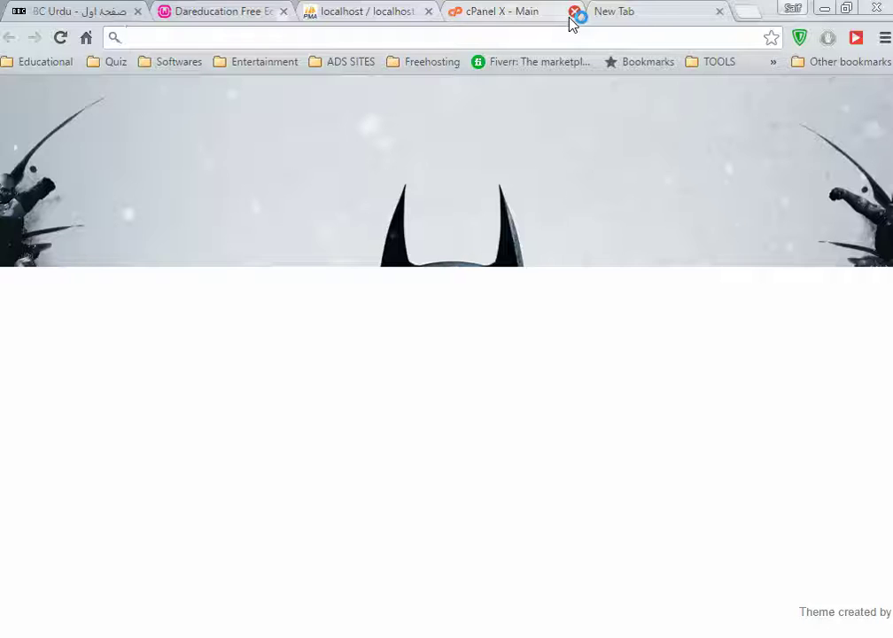
pyautogui.write('gwfngo.com')
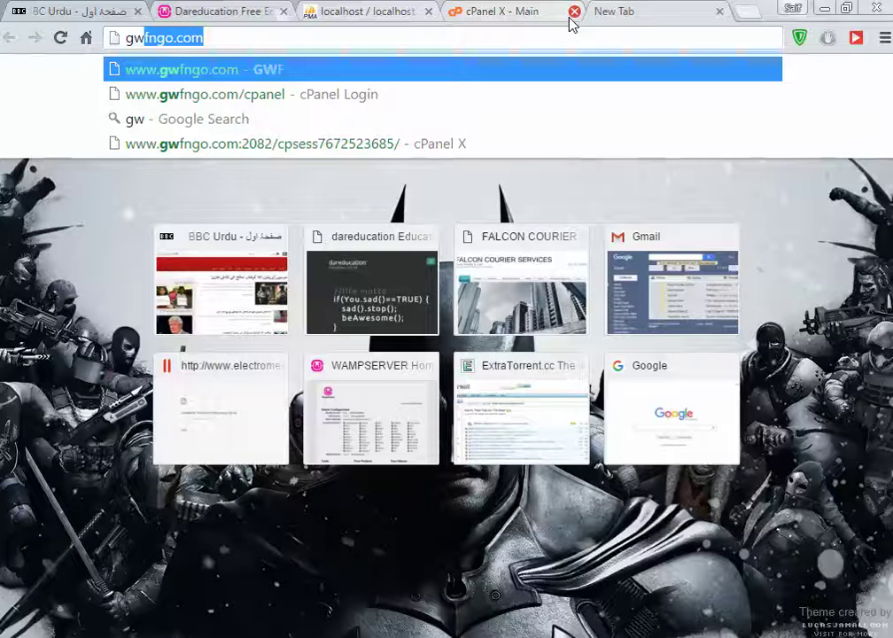
pyautogui.press('Return')
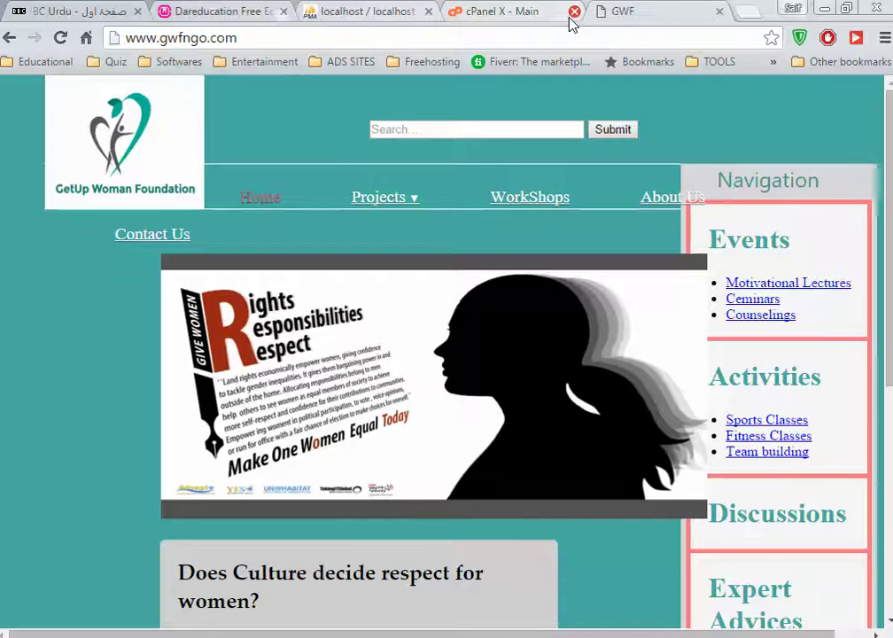
# Return to the cPanel dashboard and launch File Manager from the Files section
pyautogui.click(512, 9)
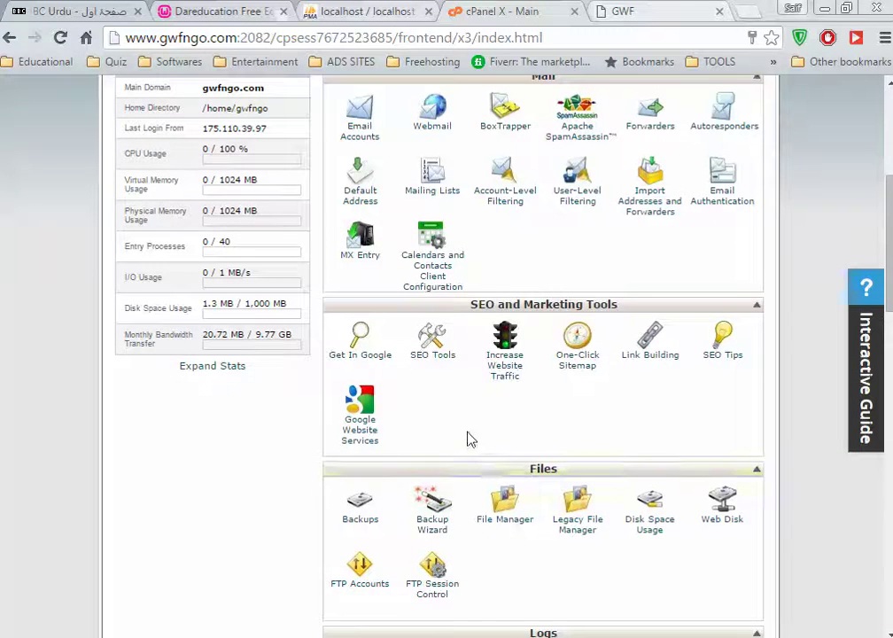
pyautogui.scroll(3, 467, 408)
pyautogui.scroll(-6, 464, 377)
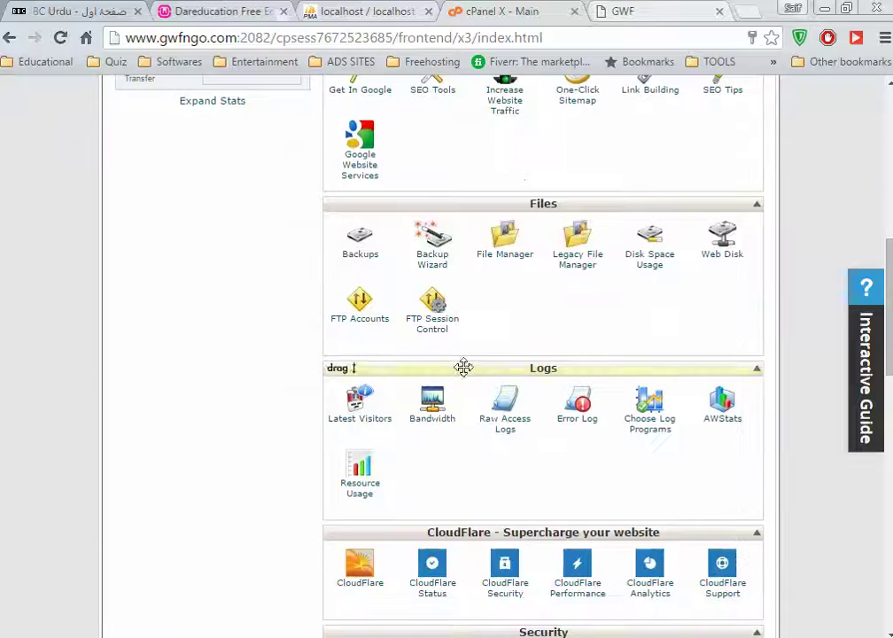
pyautogui.click(498, 256)
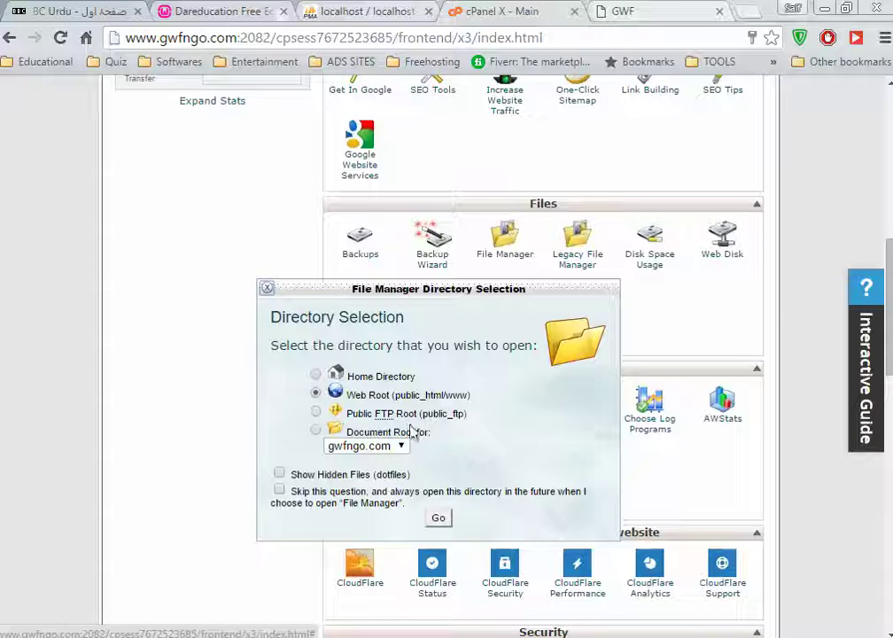
# Open File Manager on the Web Root (public_html) and select every file there
pyautogui.click(438, 521)
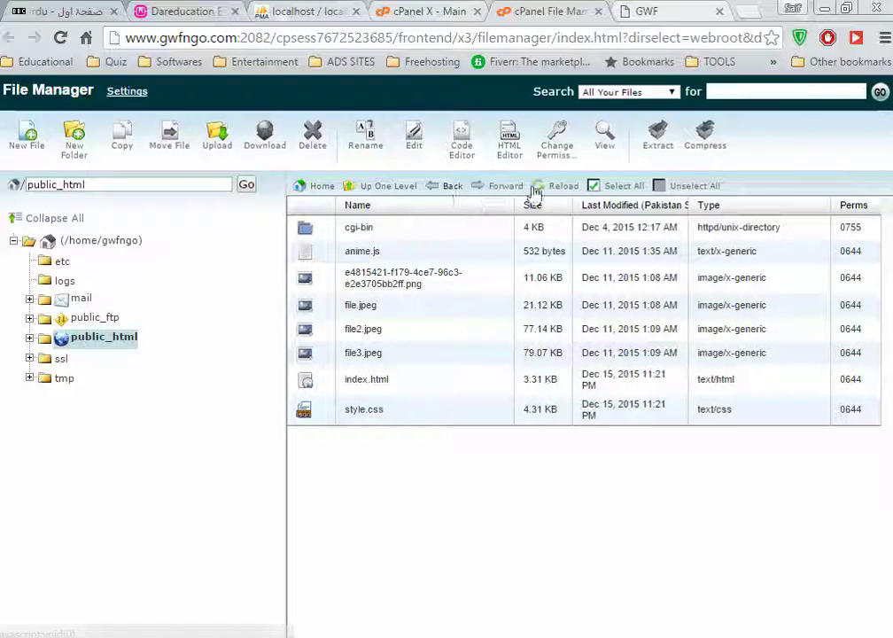
pyautogui.click(590, 185)
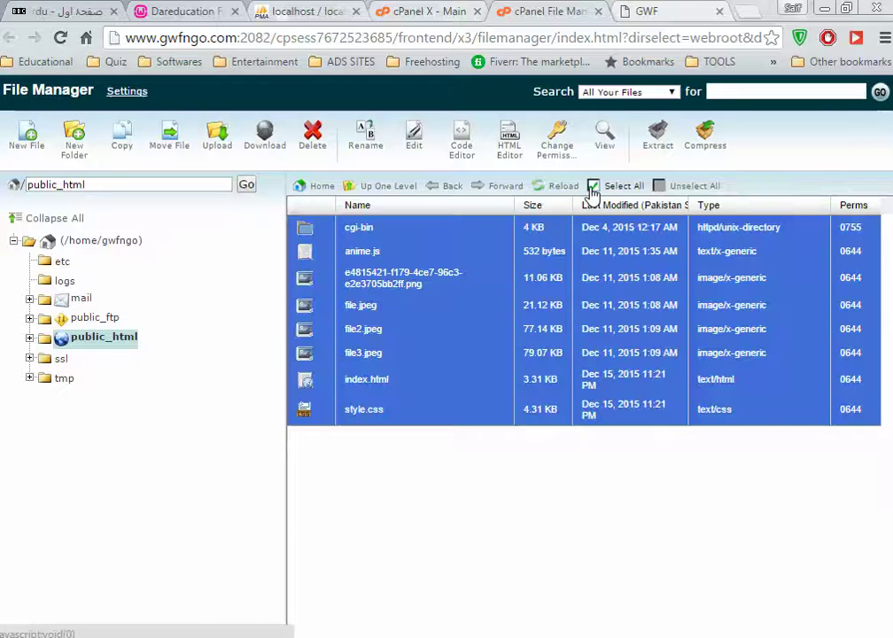
# Delete all public_html files, confirm gwfngo.com now returns 403 Forbidden, and close File Manager
pyautogui.click(312, 142)
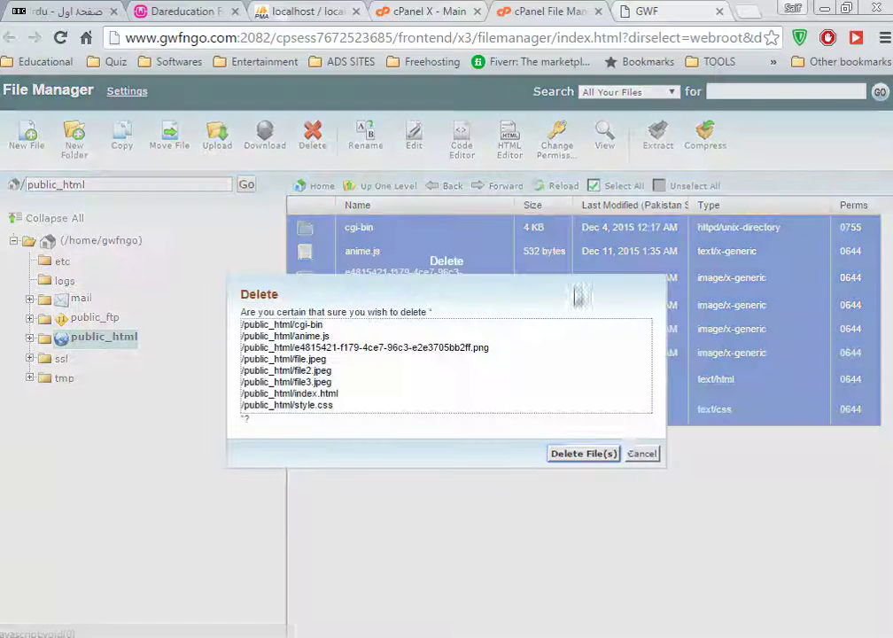
pyautogui.click(582, 455)
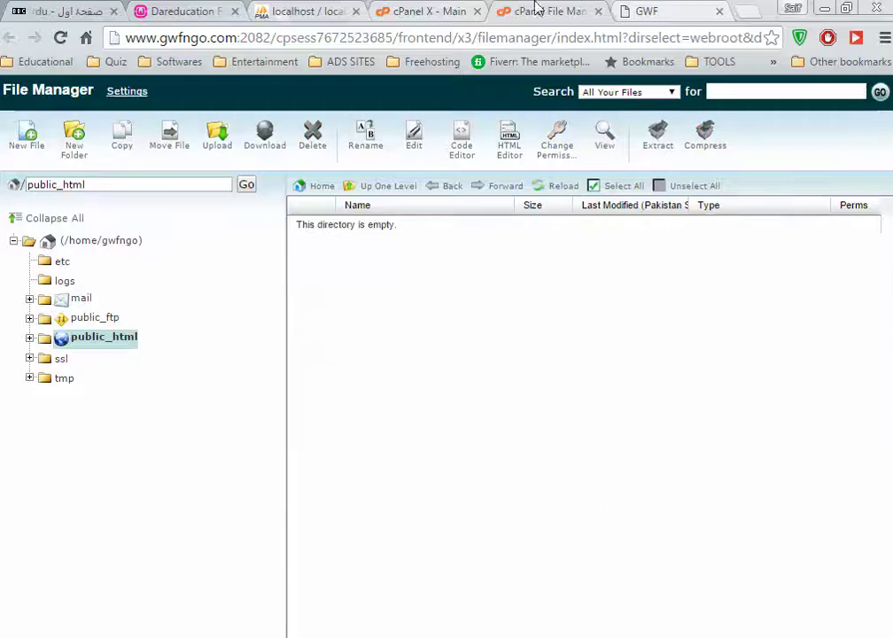
pyautogui.click(691, 10)
pyautogui.click(293, 35)
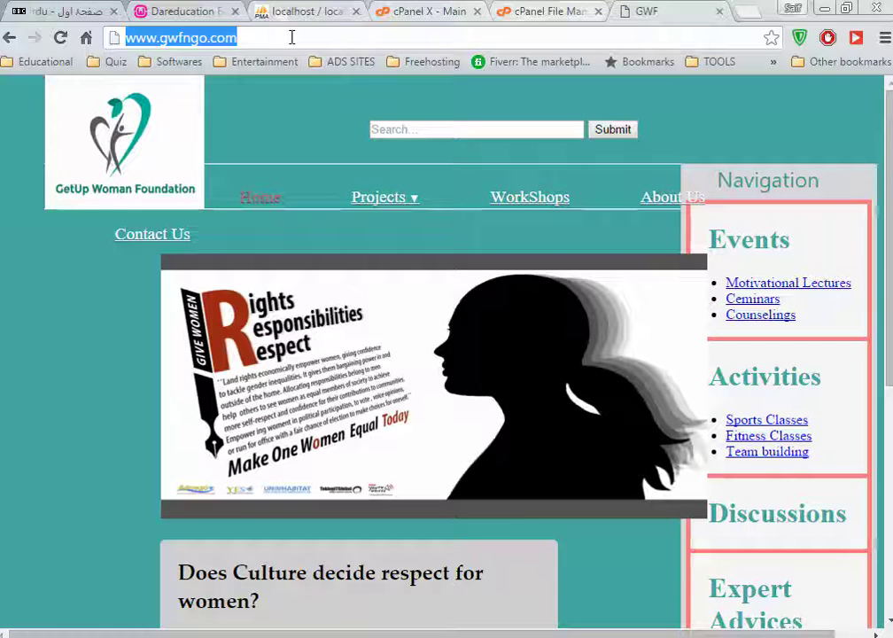
pyautogui.press('Return')
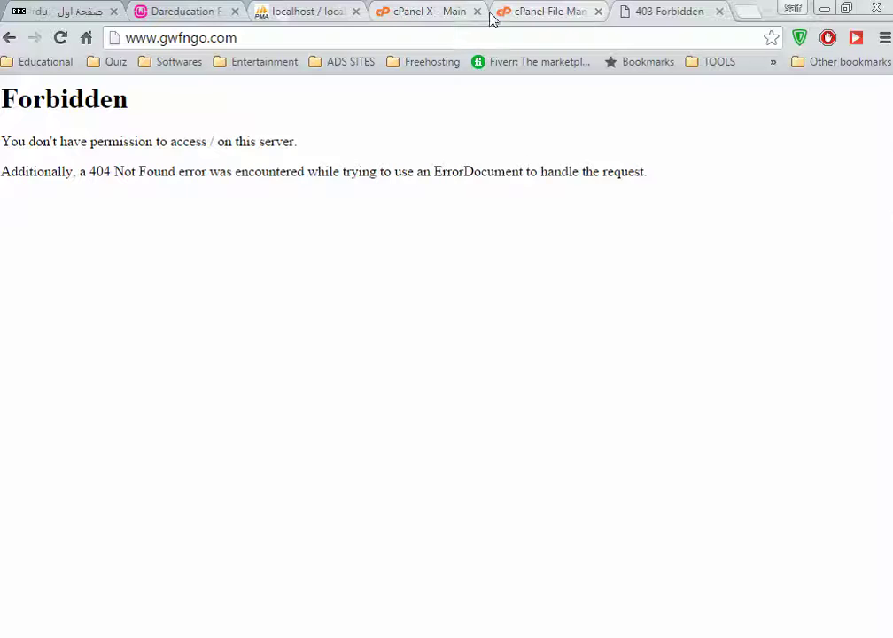
pyautogui.click(577, 14)
pyautogui.click(598, 12)
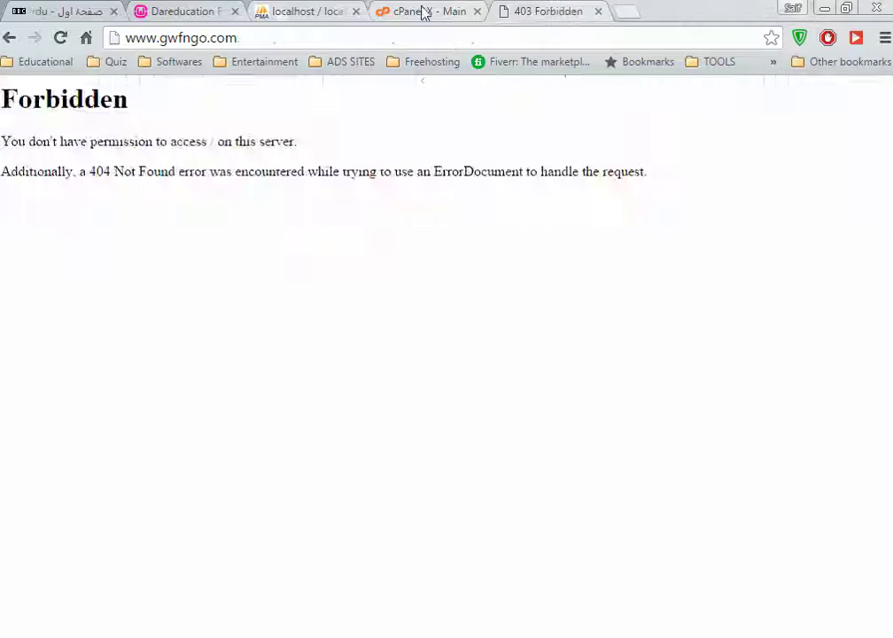
# From the cPanel dashboard, launch WordPress in the Softaculous Apps Installer
pyautogui.click(426, 10)
pyautogui.scroll(-15, 589, 265)
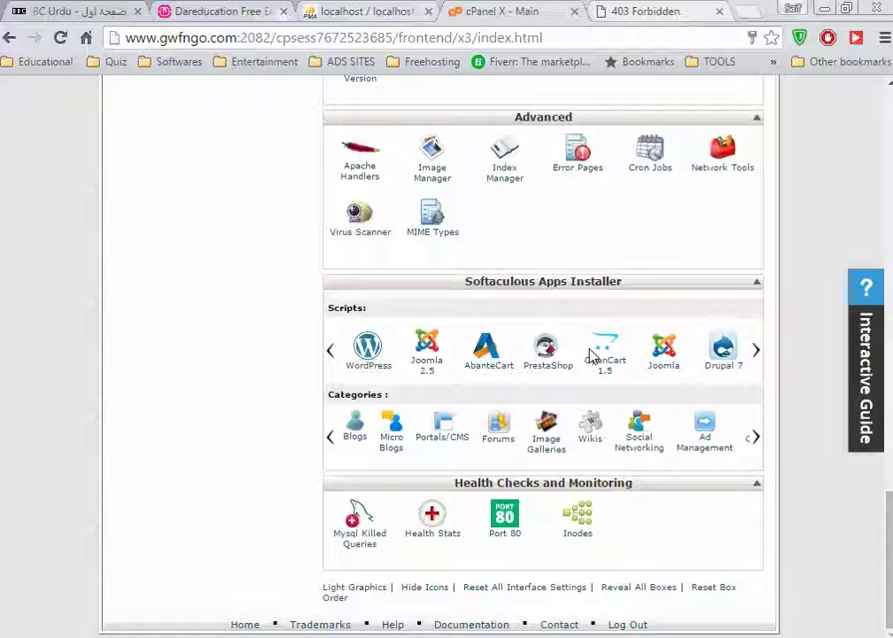
pyautogui.click(365, 363)
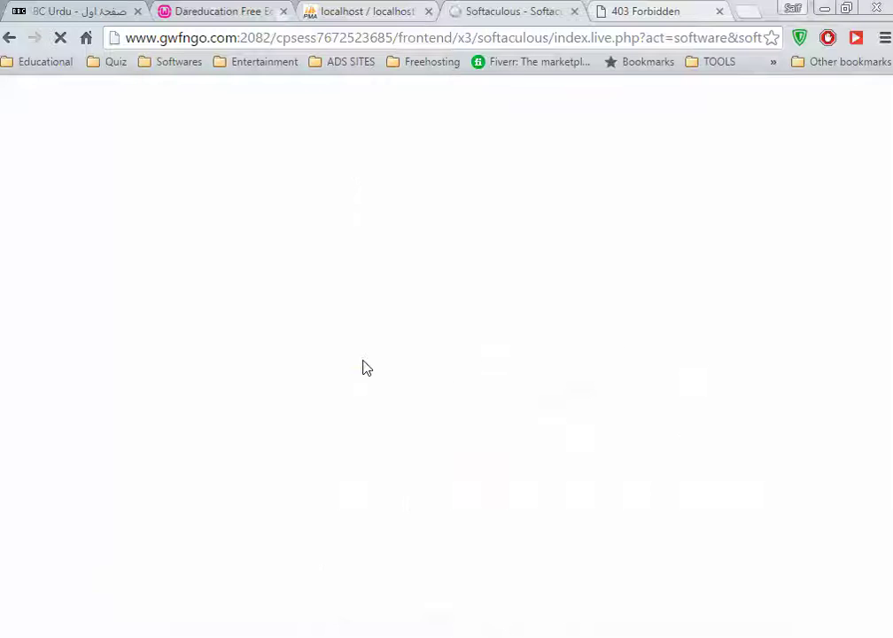
# Close the unused phpMyAdmin tab and view the WordPress overview in Softaculous
pyautogui.click(357, 11)
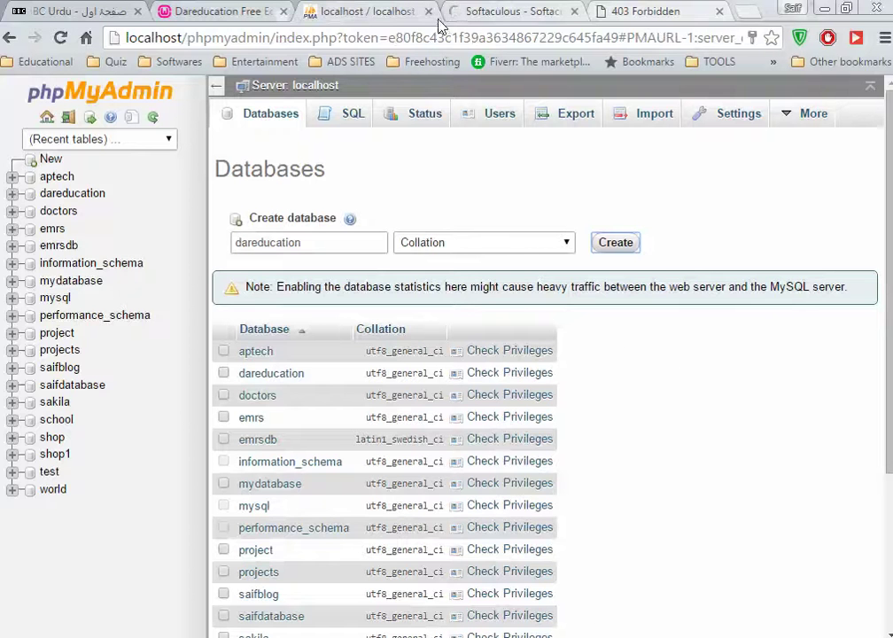
pyautogui.click(428, 10)
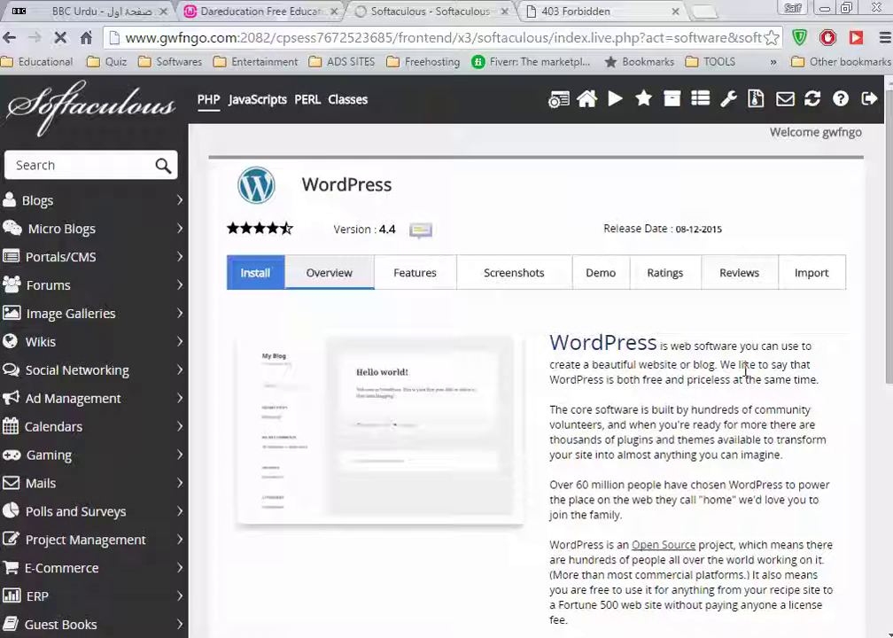
pyautogui.scroll(-2, 674, 461)
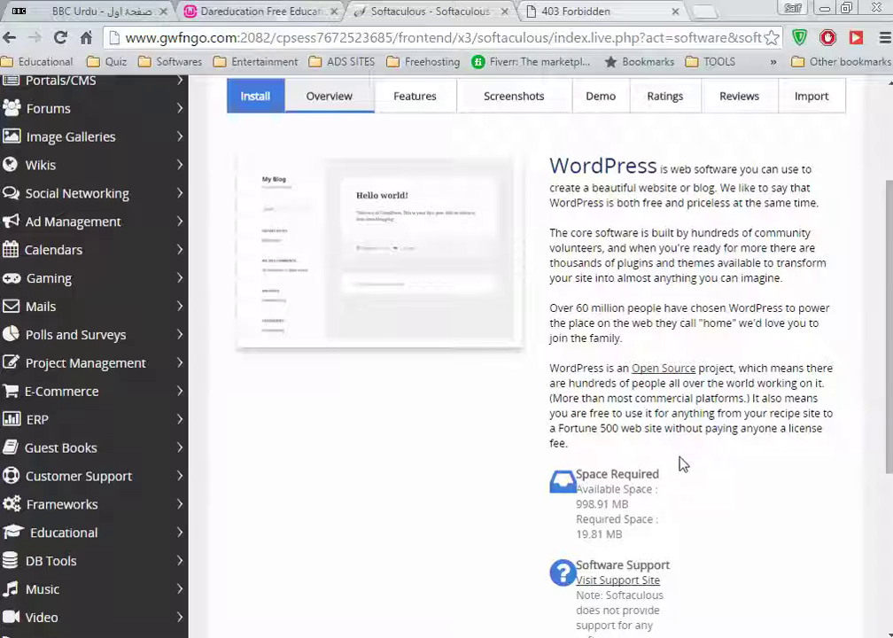
pyautogui.scroll(-4, 682, 464)
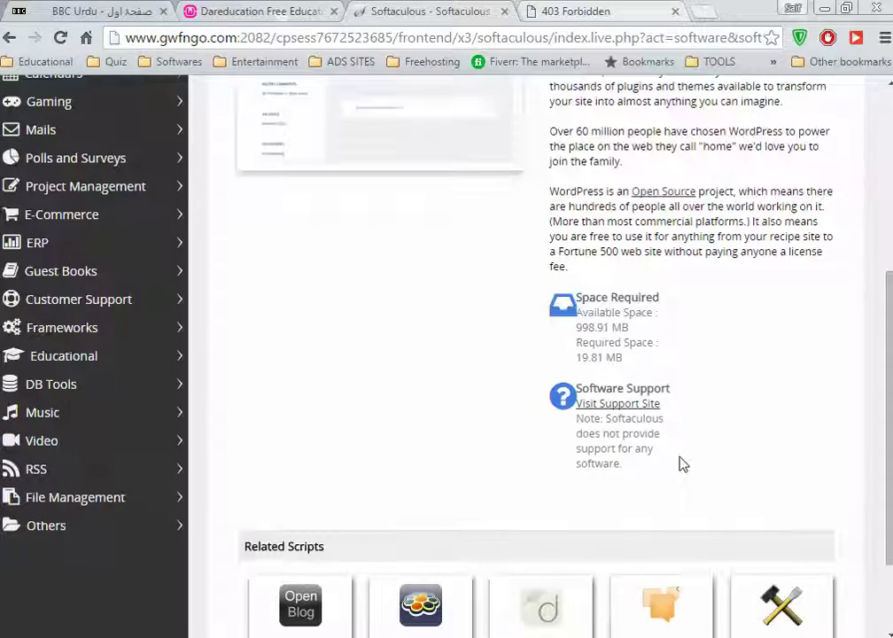
pyautogui.scroll(10, 683, 464)
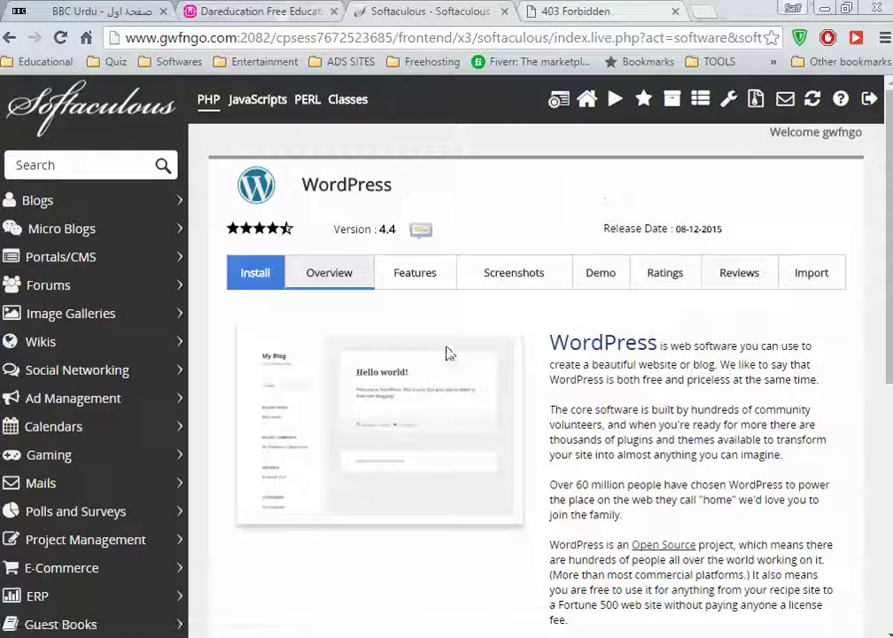
pyautogui.click(322, 276)
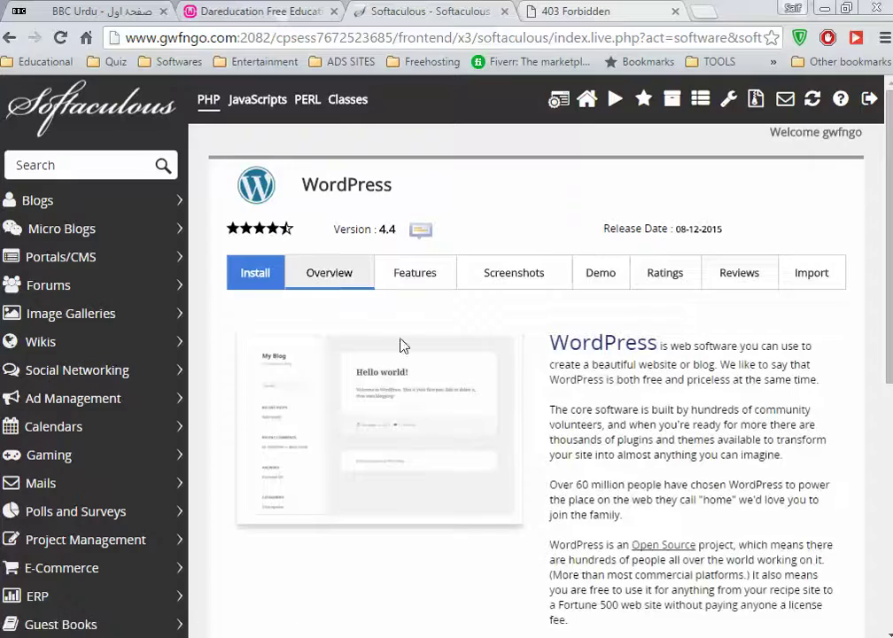
# Browse the WordPress features list, then switch to the WordPress screenshots
pyautogui.scroll(-2, 485, 329)
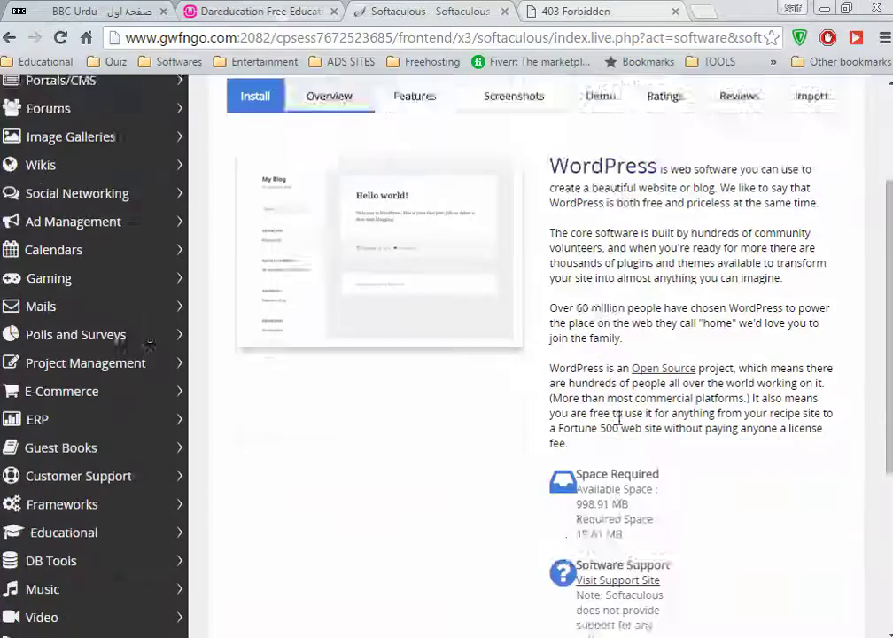
pyautogui.scroll(2, 484, 329)
pyautogui.click(409, 282)
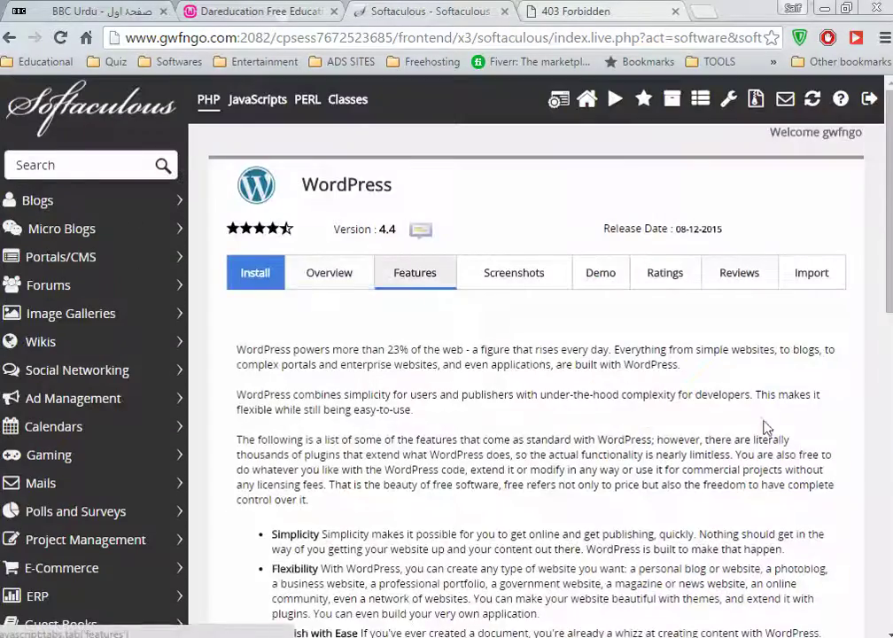
pyautogui.scroll(-3, 768, 424)
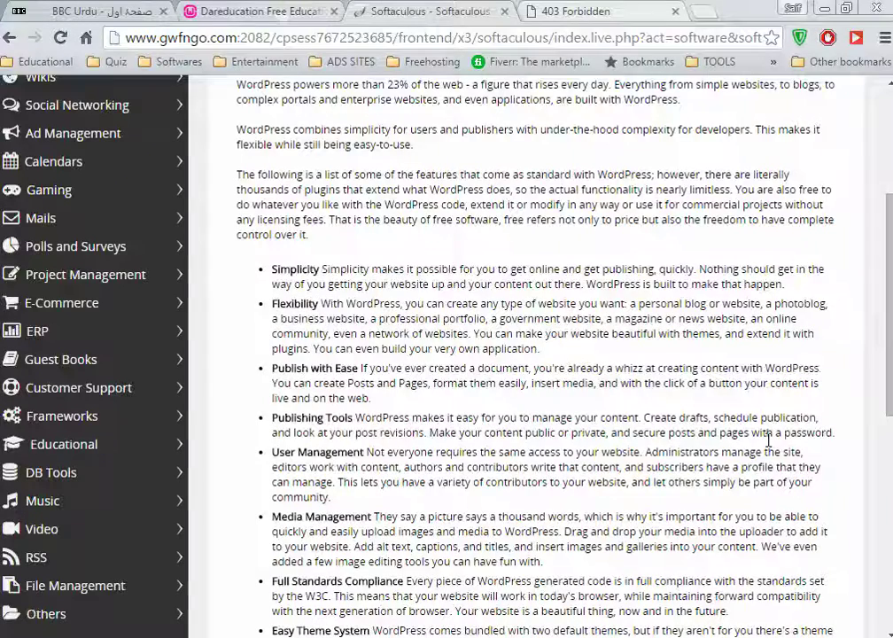
pyautogui.scroll(-3, 768, 441)
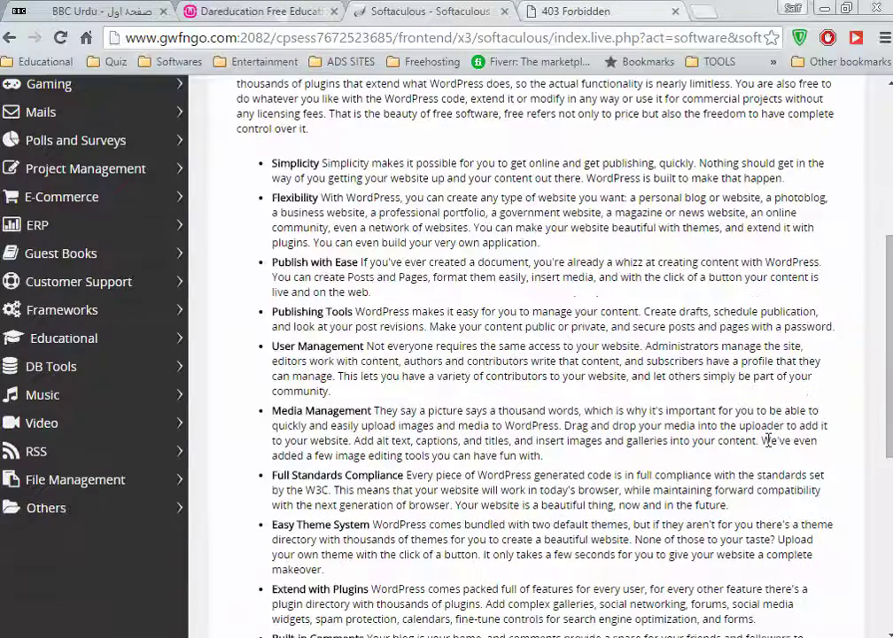
pyautogui.scroll(-2, 769, 441)
pyautogui.scroll(-1, 768, 446)
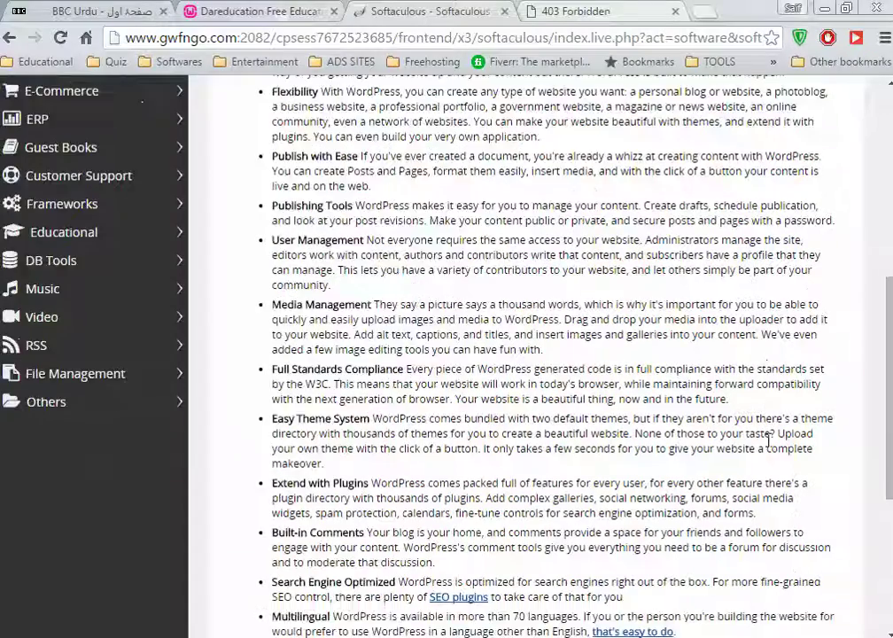
pyautogui.scroll(-6, 768, 443)
pyautogui.scroll(-3, 768, 440)
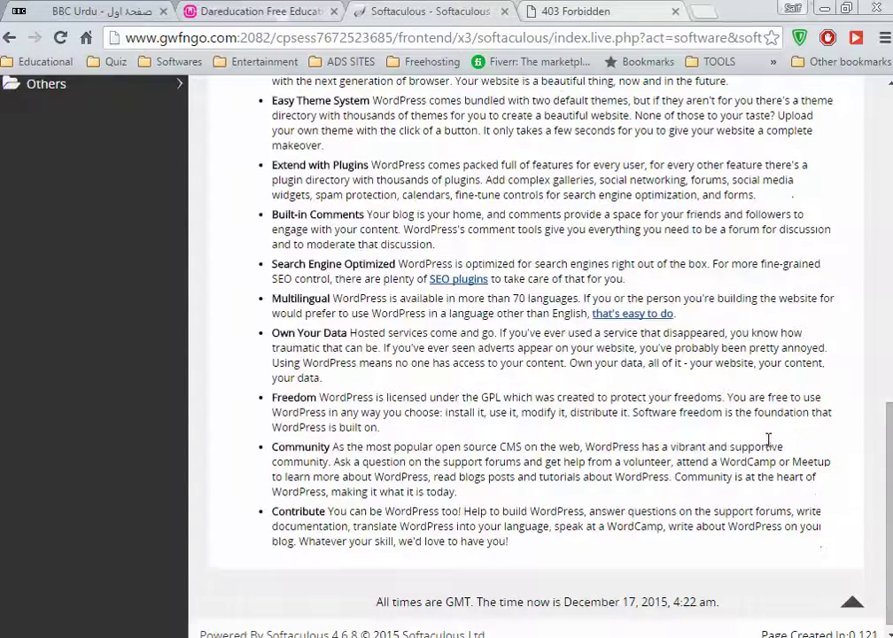
pyautogui.moveTo(512, 634)
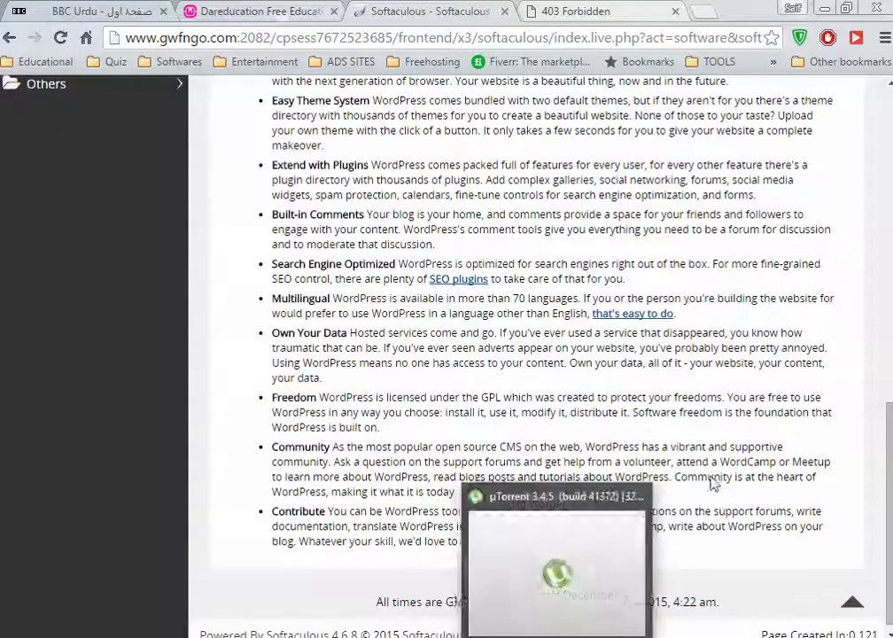
pyautogui.moveTo(889, 509); pyautogui.dragTo(890, 236)
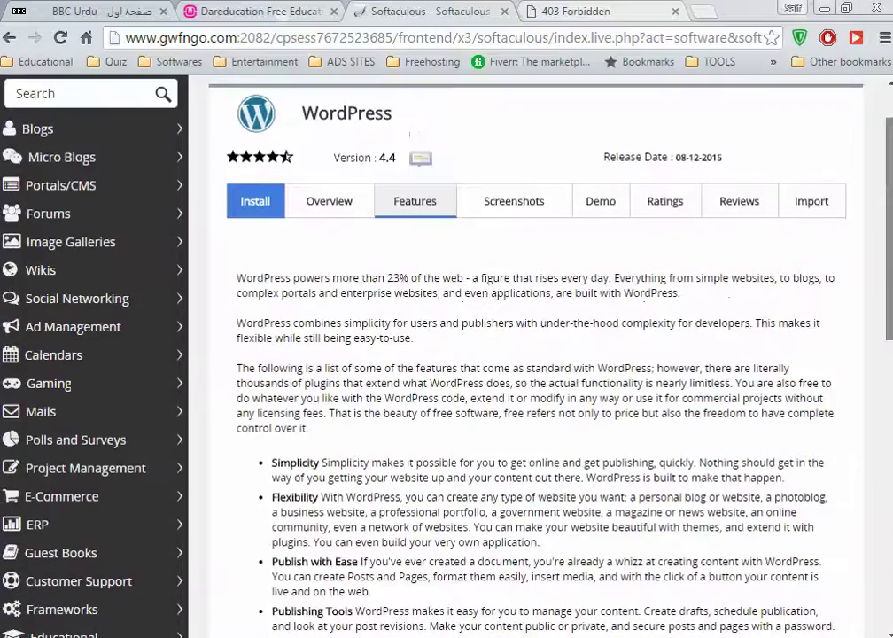
pyautogui.click(514, 201)
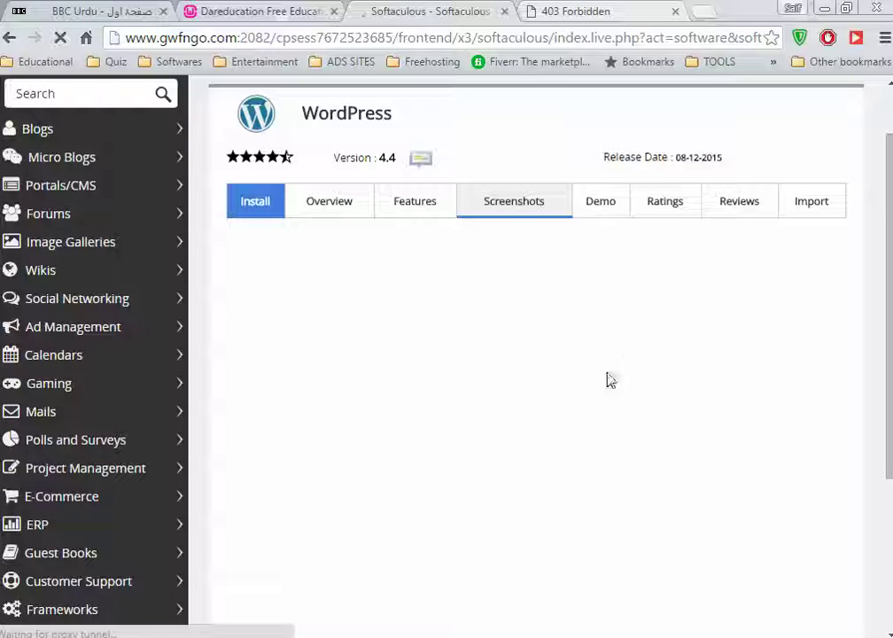
# Open the WordPress Install form, review the protocol choices, then return to the 403 Forbidden site tab
pyautogui.click(257, 210)
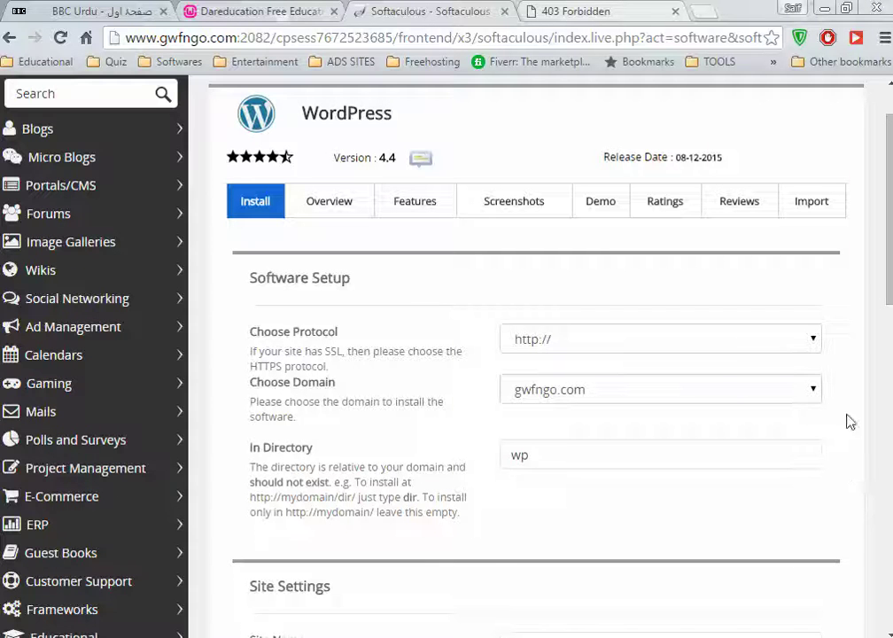
pyautogui.click(820, 345)
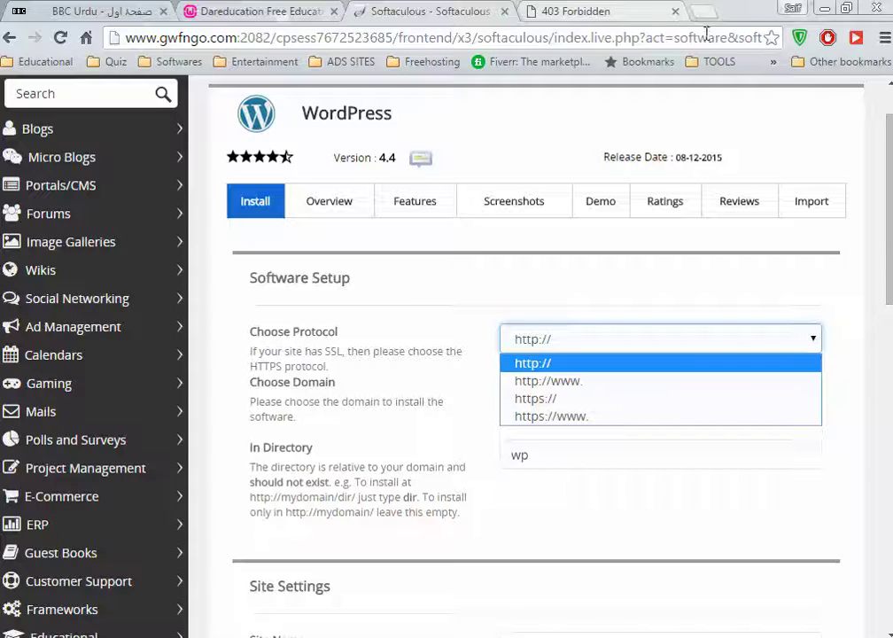
pyautogui.click(618, 11)
pyautogui.click(246, 37)
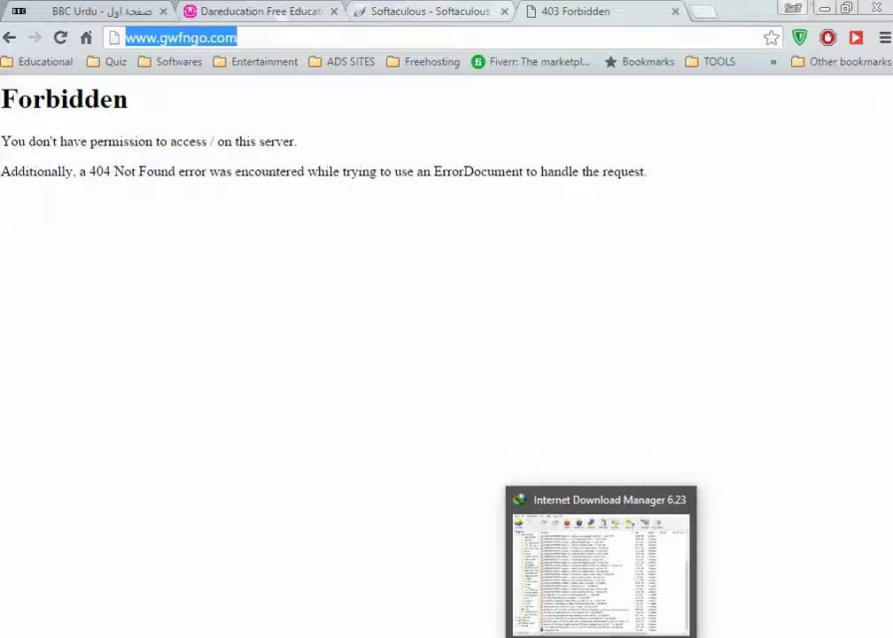
# Check in Internet Download Manager that wordpress-4.4.zip downloaded, then return to the install form
pyautogui.click(600, 637)
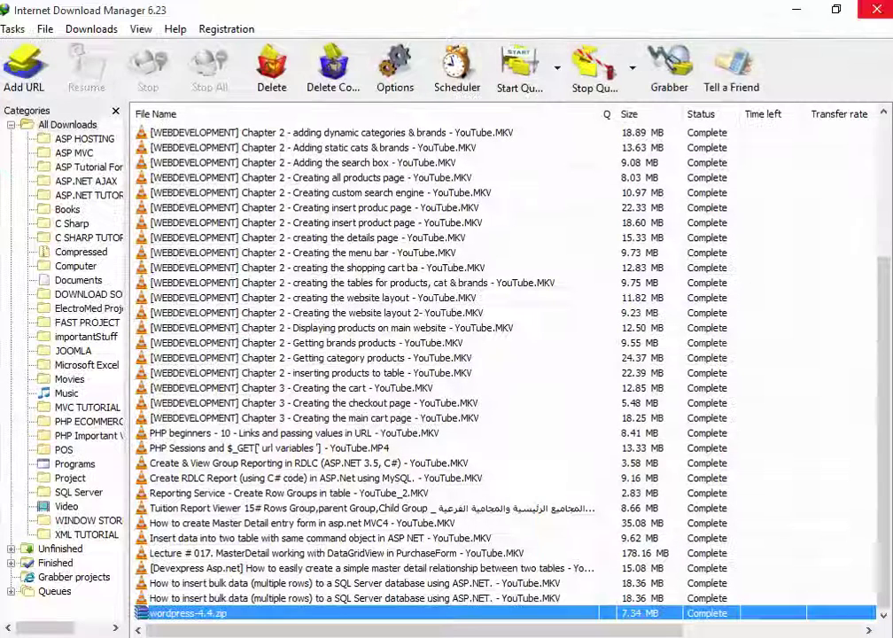
pyautogui.hotkey('alt', 'Tab')
pyautogui.click(437, 12)
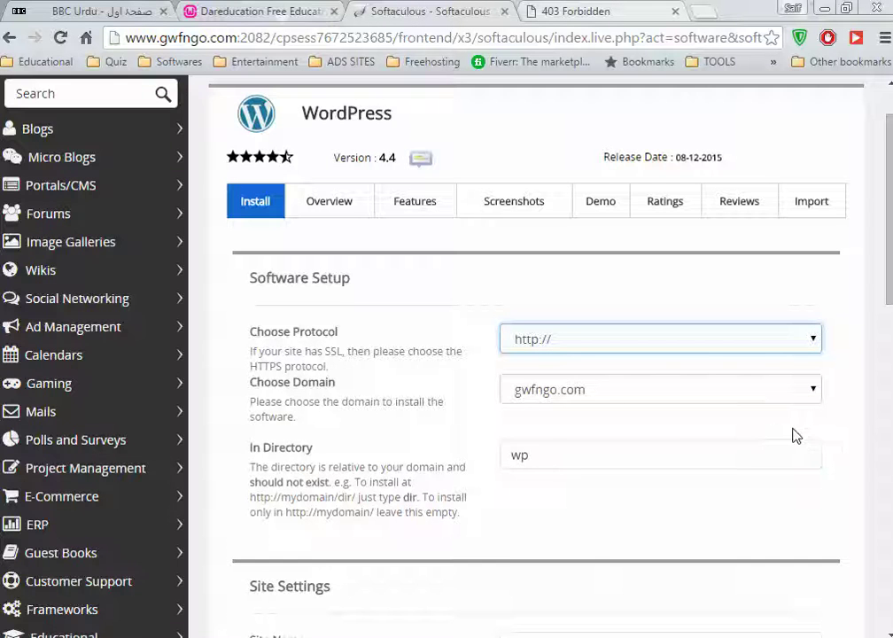
pyautogui.scroll(-1, 797, 443)
# Clear the default 'wp' from the In Directory field, leaving it empty
pyautogui.scroll(-1, 795, 443)
pyautogui.click(552, 279)
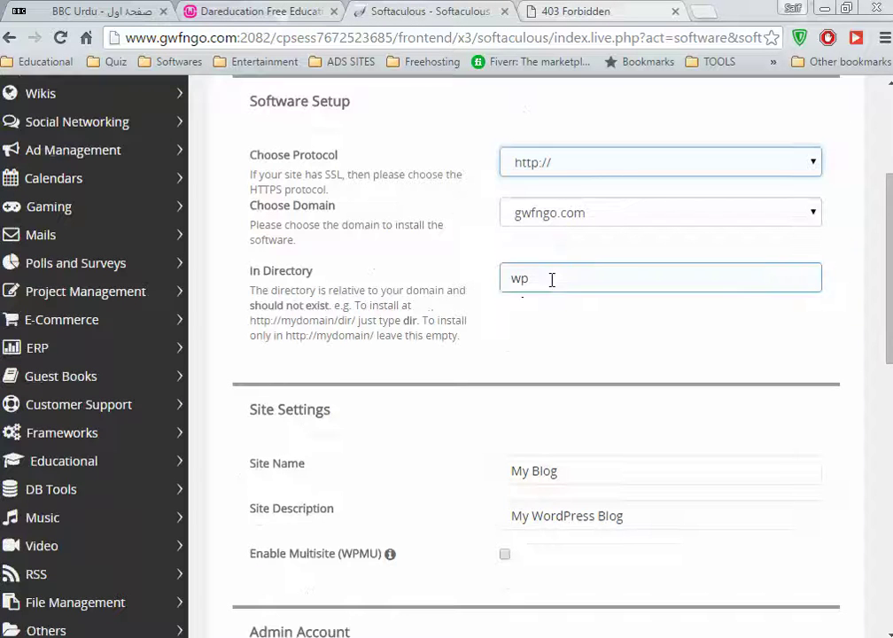
pyautogui.doubleClick(552, 280)
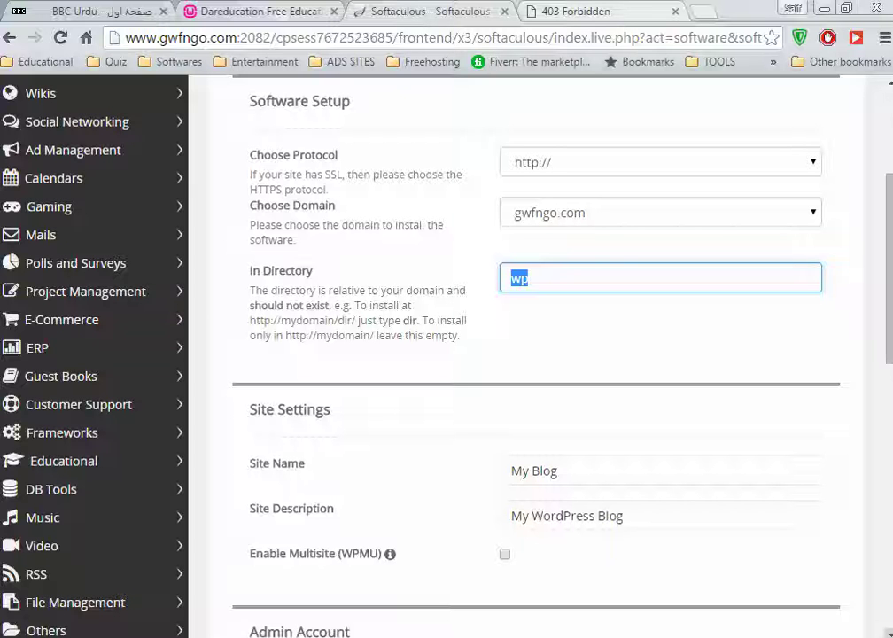
pyautogui.press('BackSpace')
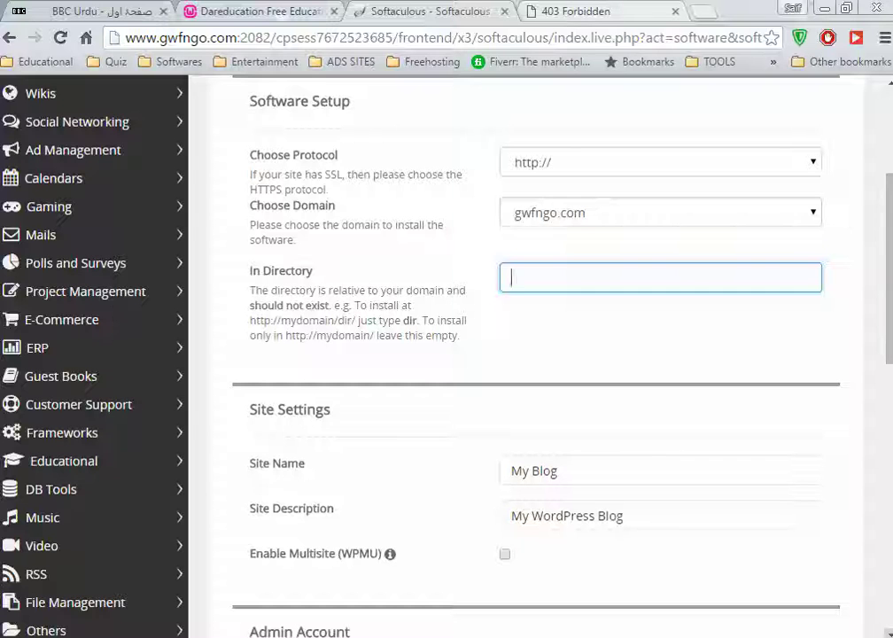
# Replace the site name 'My Blog' with 'GETUP WOMEN FOUNDATION'
pyautogui.moveTo(585, 476); pyautogui.dragTo(459, 474)
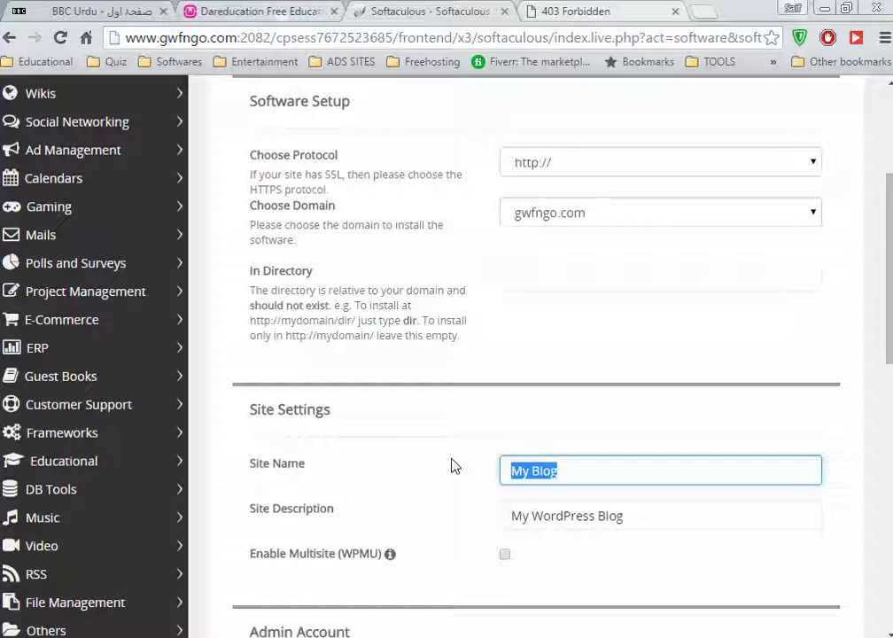
pyautogui.write('get')
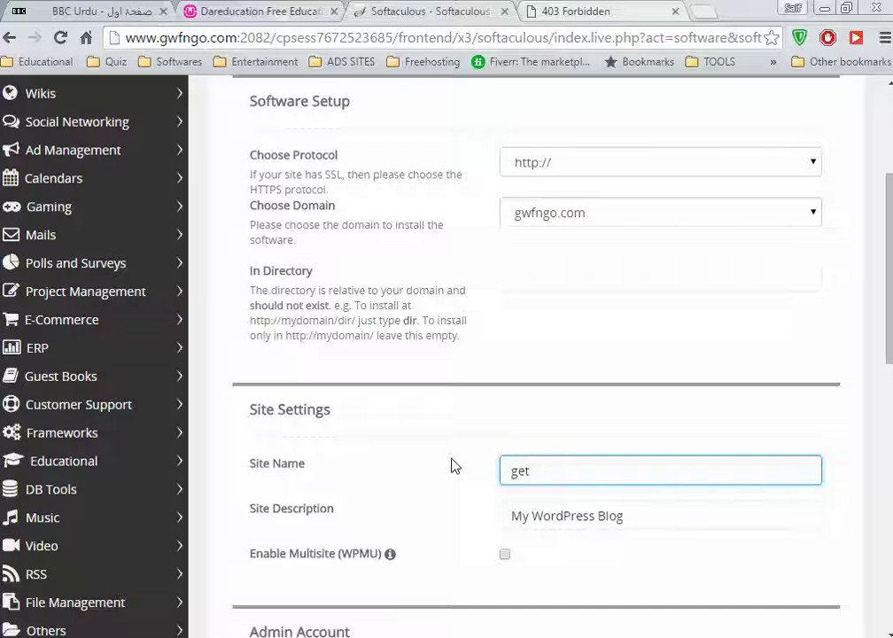
pyautogui.press('BackSpace')
pyautogui.press('BackSpace')
pyautogui.press('BackSpace')
pyautogui.write('GETUP WOMAN FOUN')
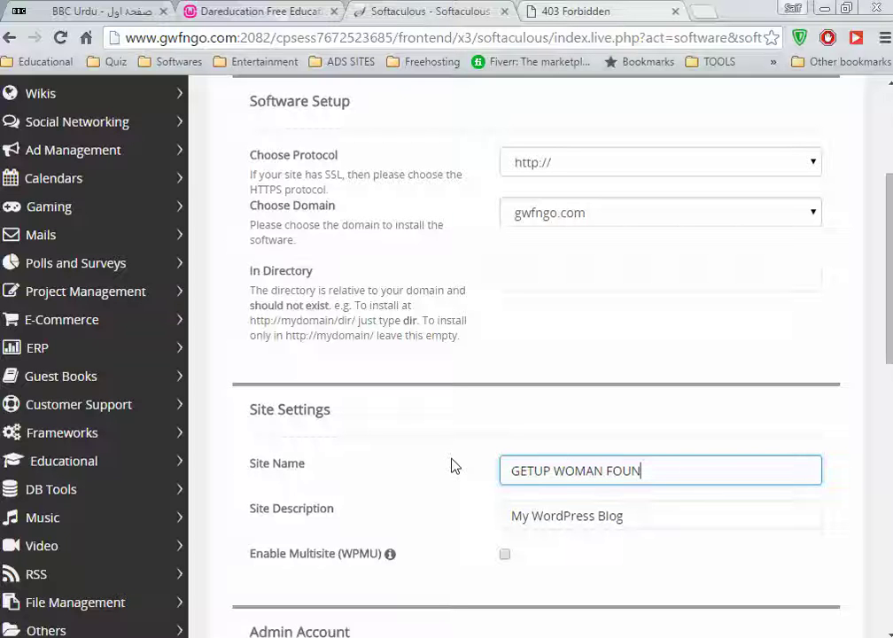
pyautogui.write('DATION')
pyautogui.press('Tab')
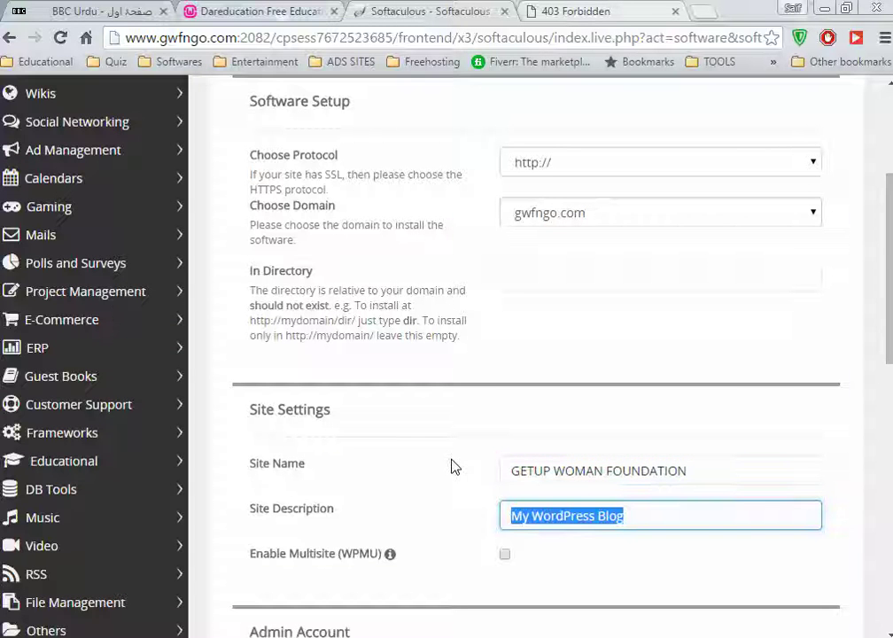
pyautogui.click(603, 472)
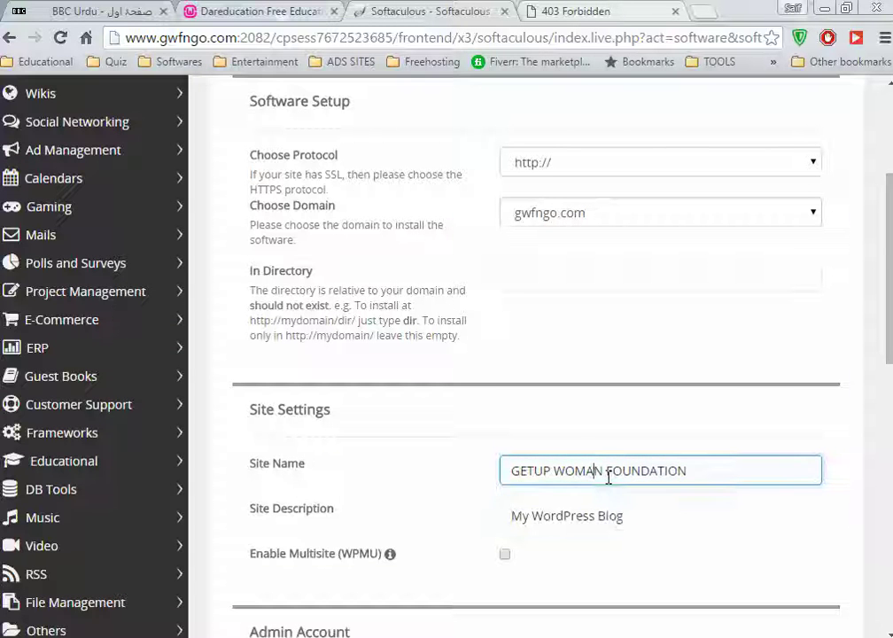
pyautogui.press('BackSpace')
pyautogui.write('E')
# Select the default site description 'My WordPress Blog'
pyautogui.click(638, 516)
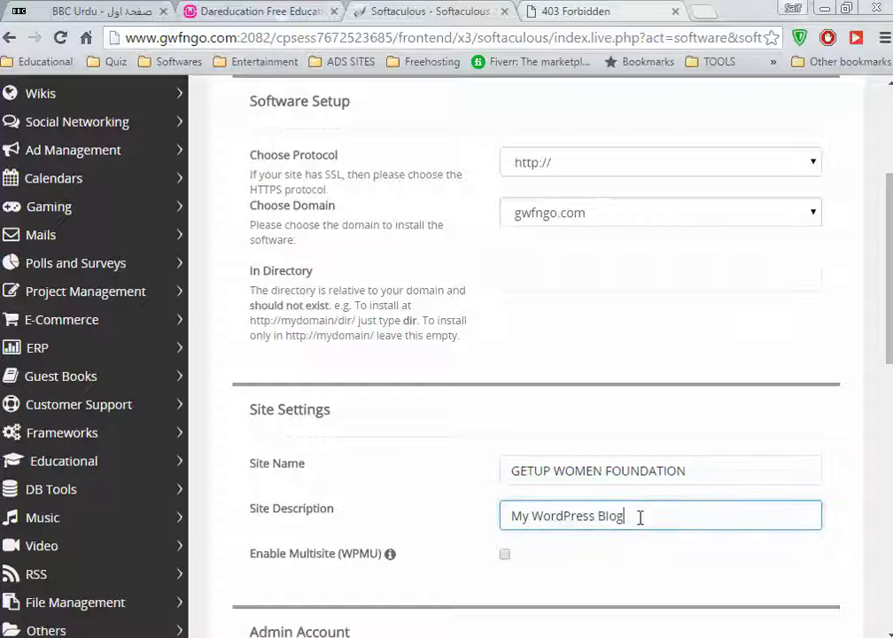
pyautogui.moveTo(638, 517); pyautogui.dragTo(384, 512)
pyautogui.moveTo(688, 517); pyautogui.dragTo(248, 511)
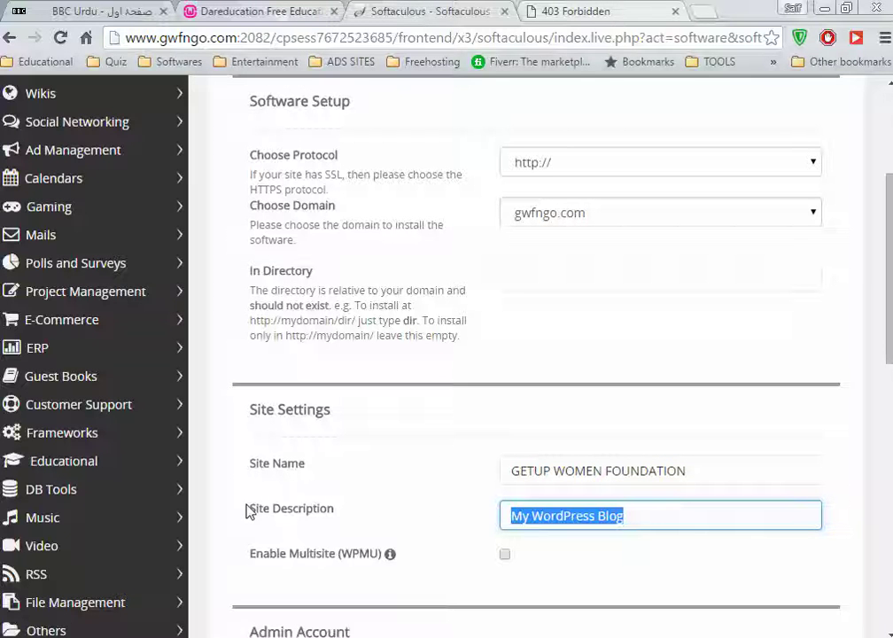
# Replace the description with 'THIS NGO WILL ESTABLISHED FOR THE EMPOWERMENT OF THE WOMEN. WE…'
pyautogui.press('BackSpace')
pyautogui.write('IN THIS')
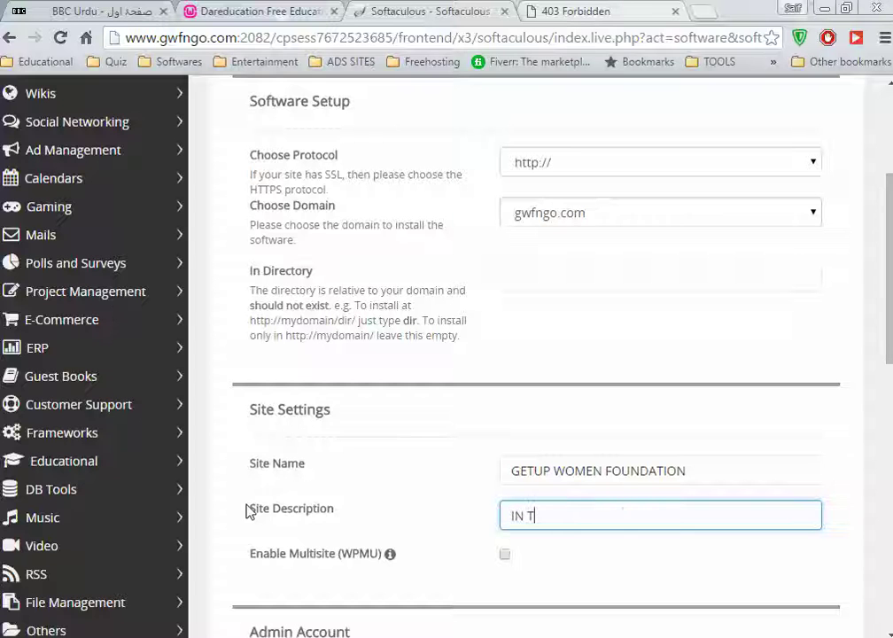
pyautogui.press('BackSpace')
pyautogui.press('BackSpace')
pyautogui.press('BackSpace')
pyautogui.press('BackSpace')
pyautogui.press('BackSpace')
pyautogui.press('BackSpace')
pyautogui.press('BackSpace')
pyautogui.write('THIS N')
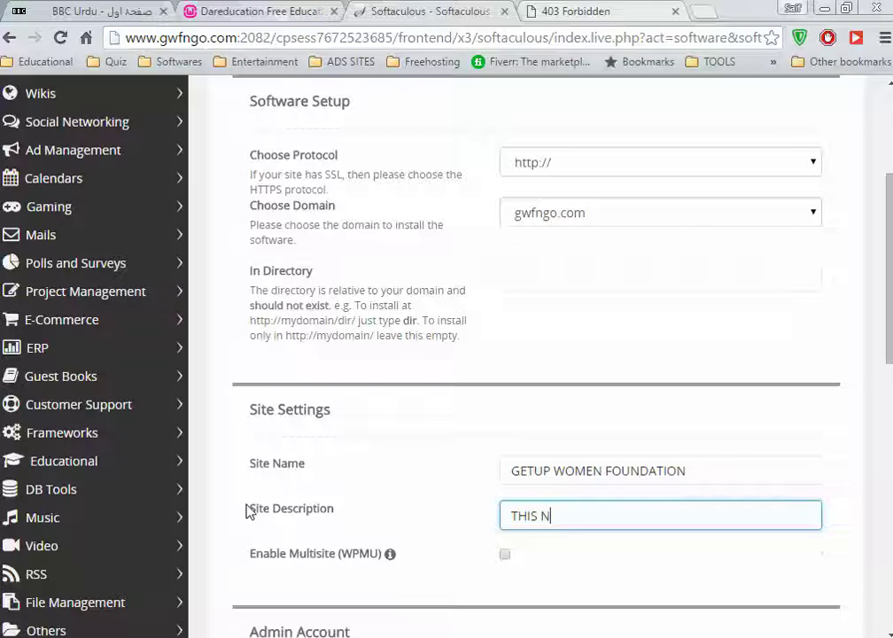
pyautogui.write('GO WILL ')
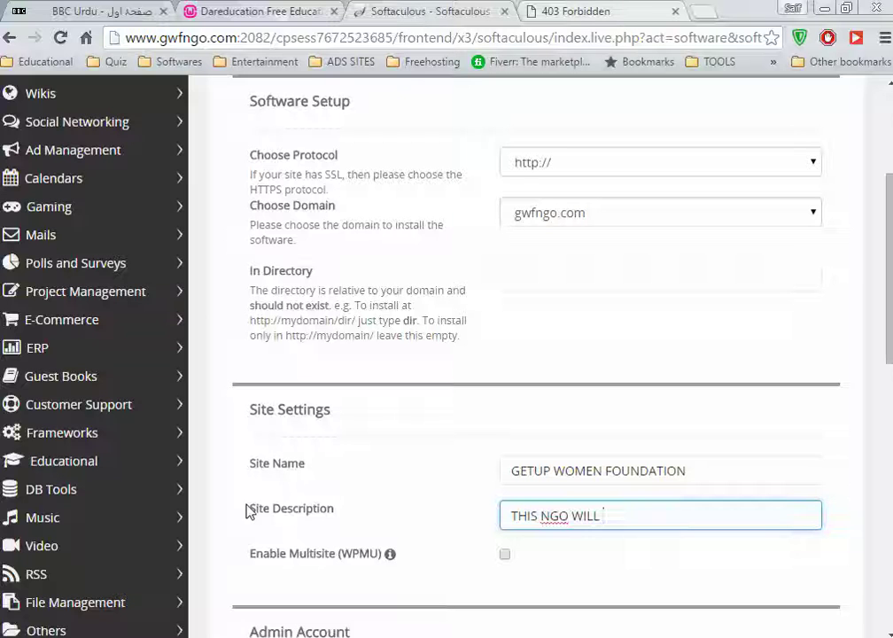
pyautogui.write('ESTABLISHED FOR TH')
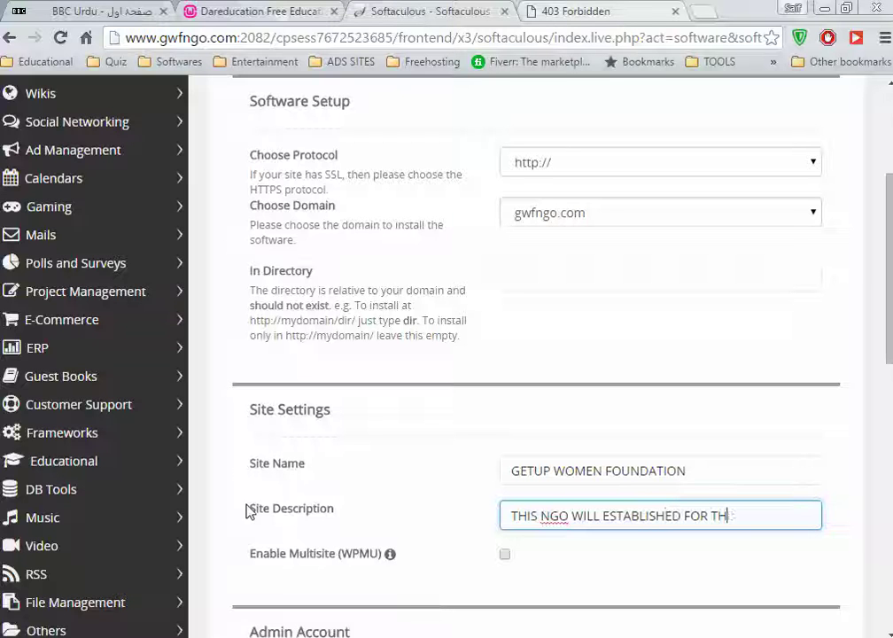
pyautogui.write('E EMPO')
pyautogui.press('BackSpace')
pyautogui.write('POWERMENT OF THE')
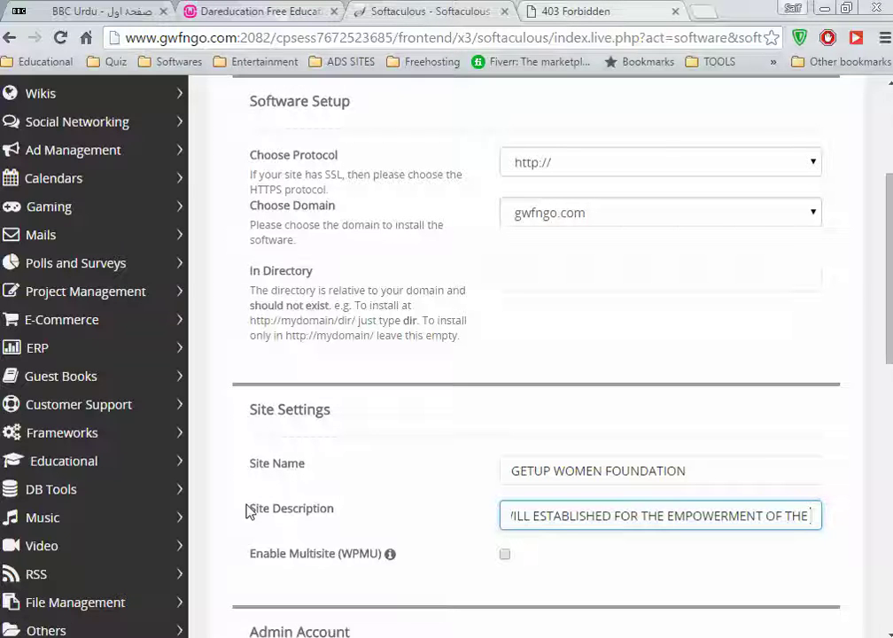
pyautogui.write(' WOME')
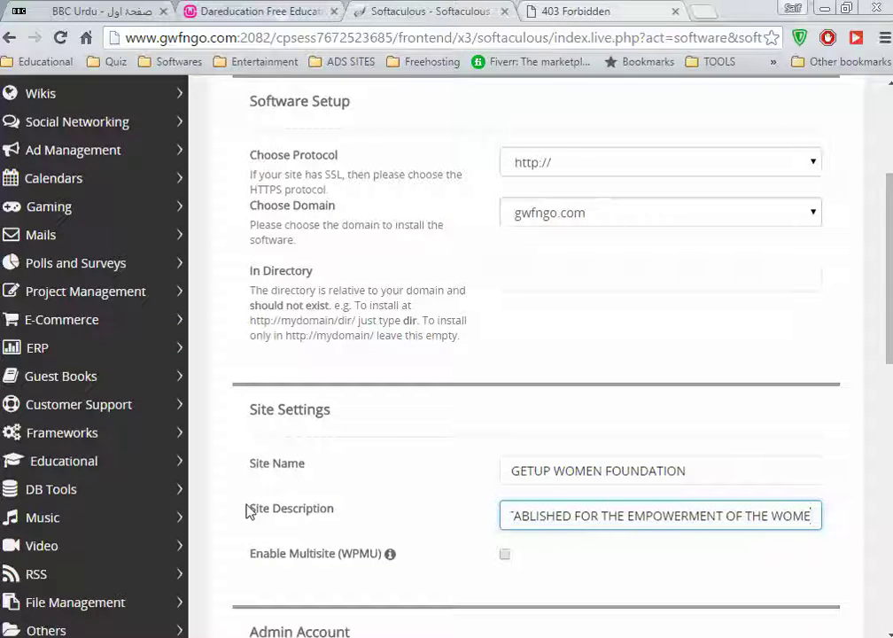
pyautogui.write('NS')
pyautogui.press('BackSpace')
pyautogui.write('. ')
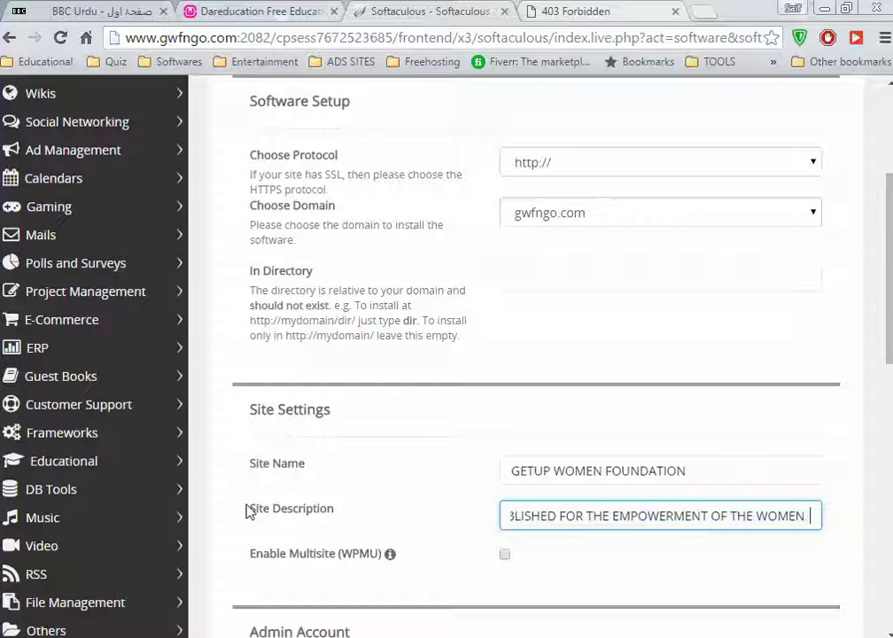
pyautogui.write('wE')
pyautogui.press('BackSpace')
pyautogui.press('BackSpace')
pyautogui.write('WER TH')
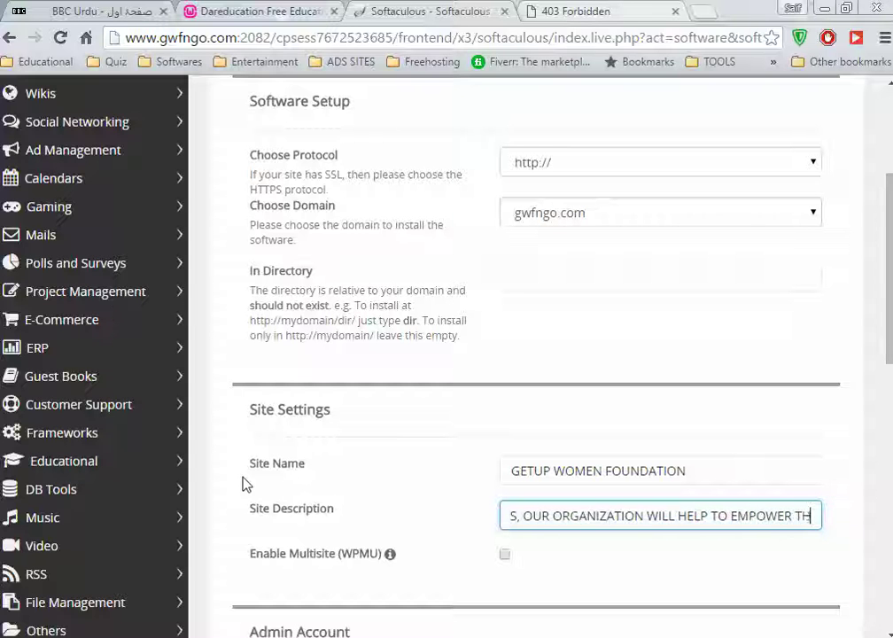
# Finish the description with 'NOT ONLY MENTALLY, PHYSICALLY AND EMOTIONALLY.'
pyautogui.write('NOT ONLY MENT')
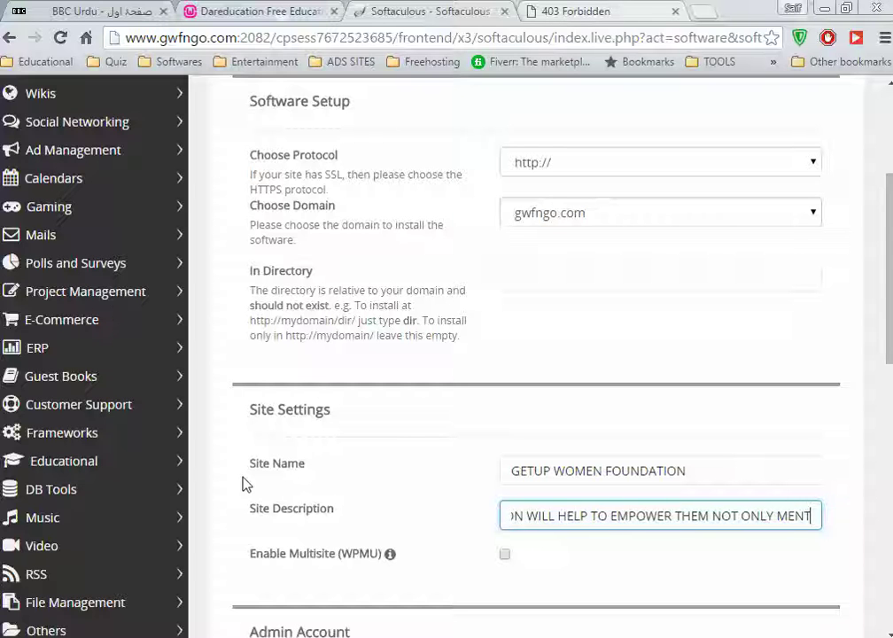
pyautogui.write('ALY, P')
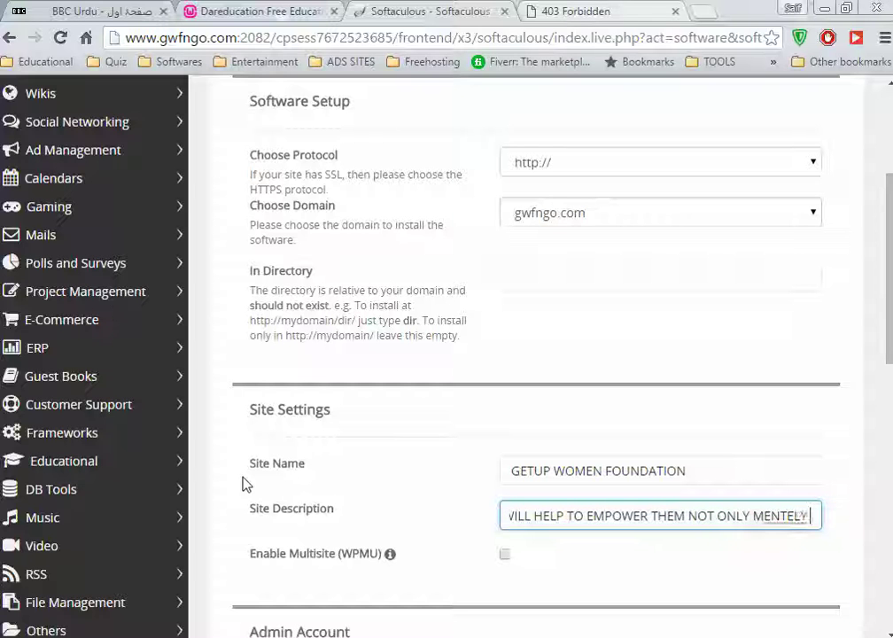
pyautogui.write('Y.')
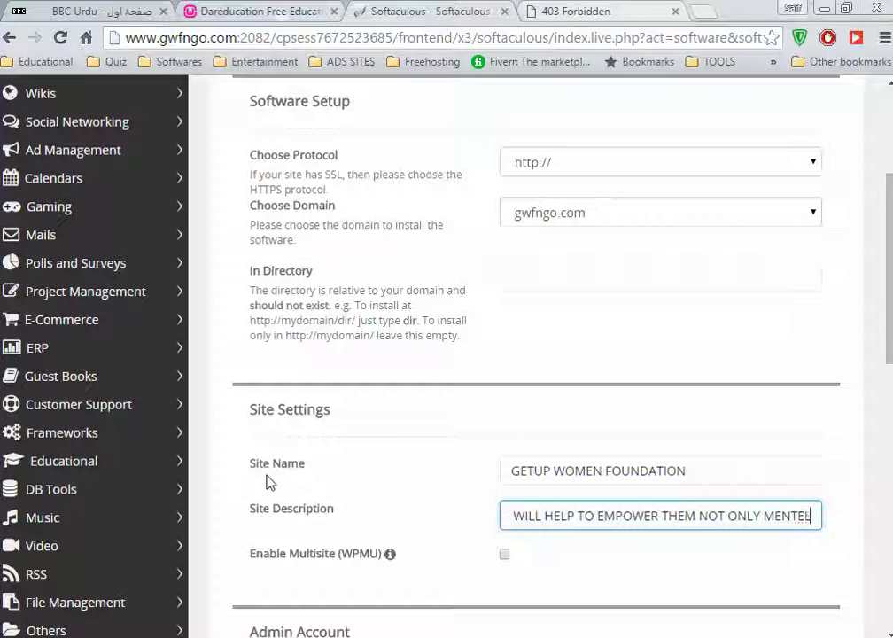
pyautogui.write('Y')
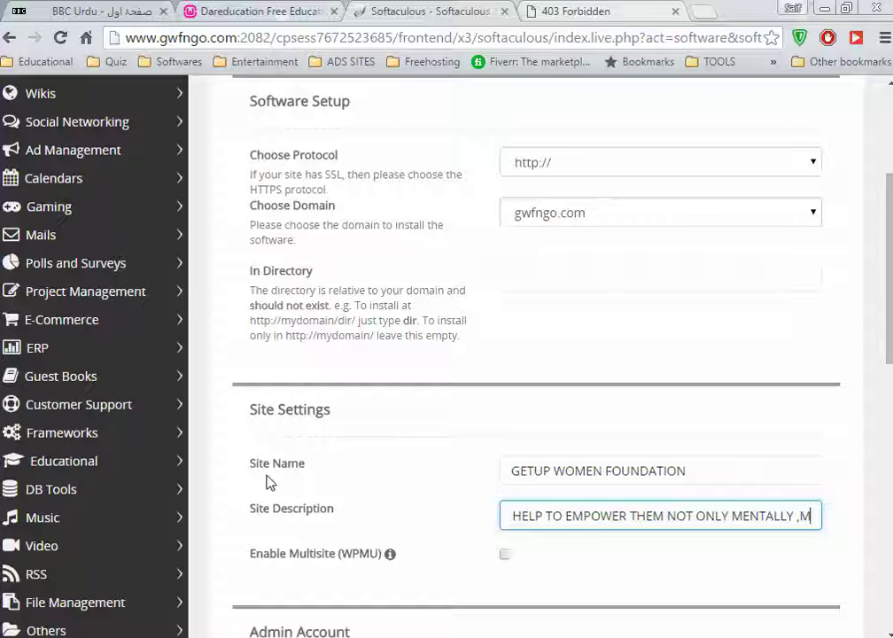
pyautogui.click(295, 469)
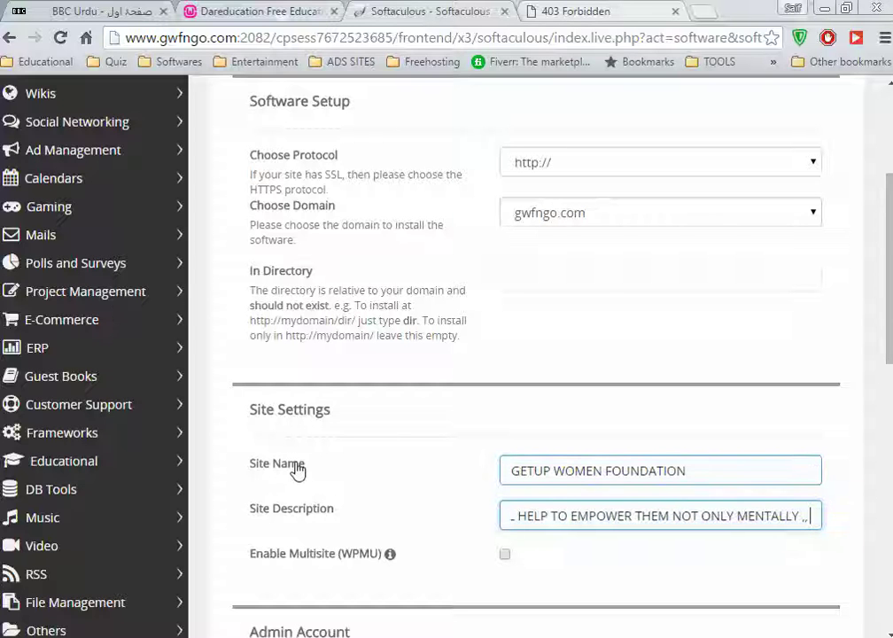
pyautogui.write(', PH')
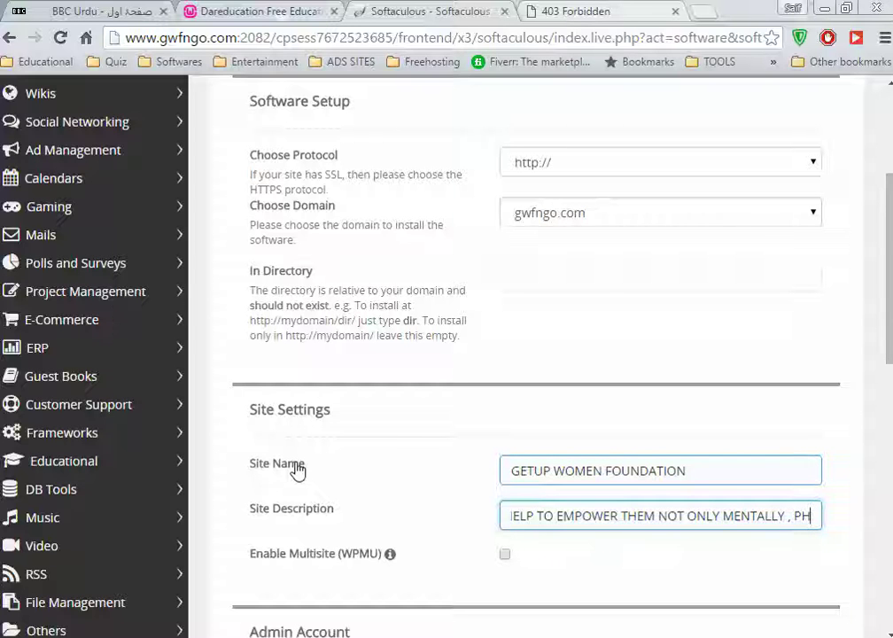
pyautogui.write('YSICALLY')
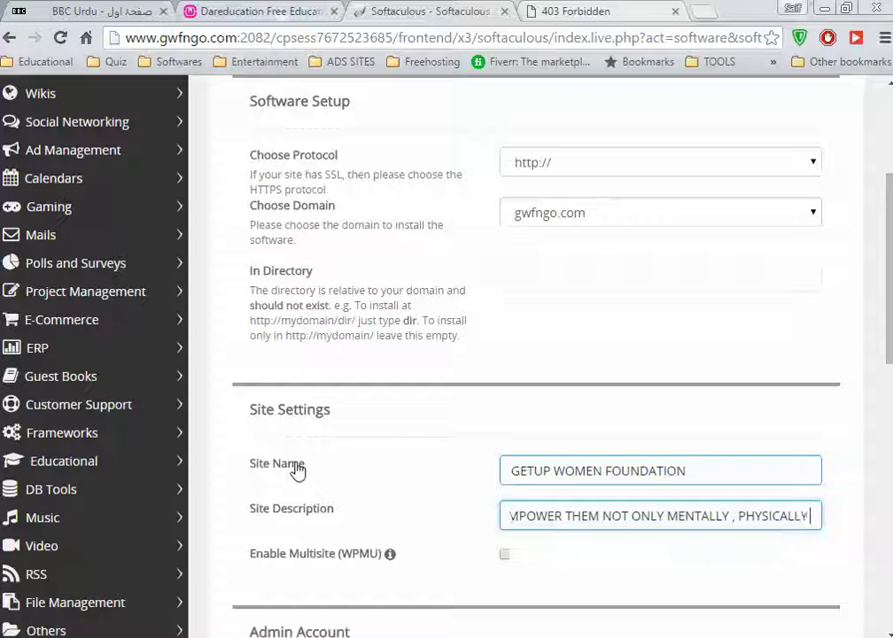
pyautogui.write(' AND EMOTI')
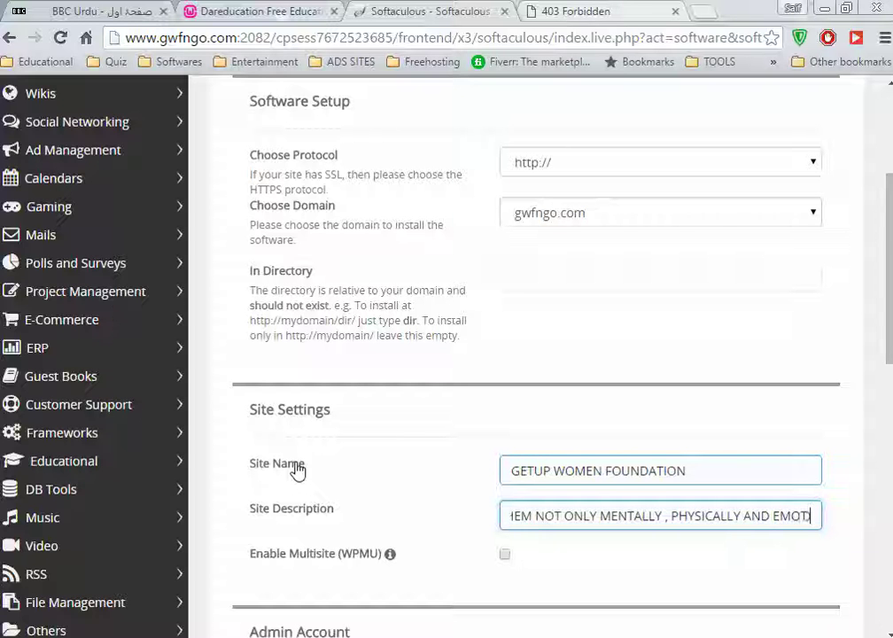
pyautogui.write('ONALLY.')
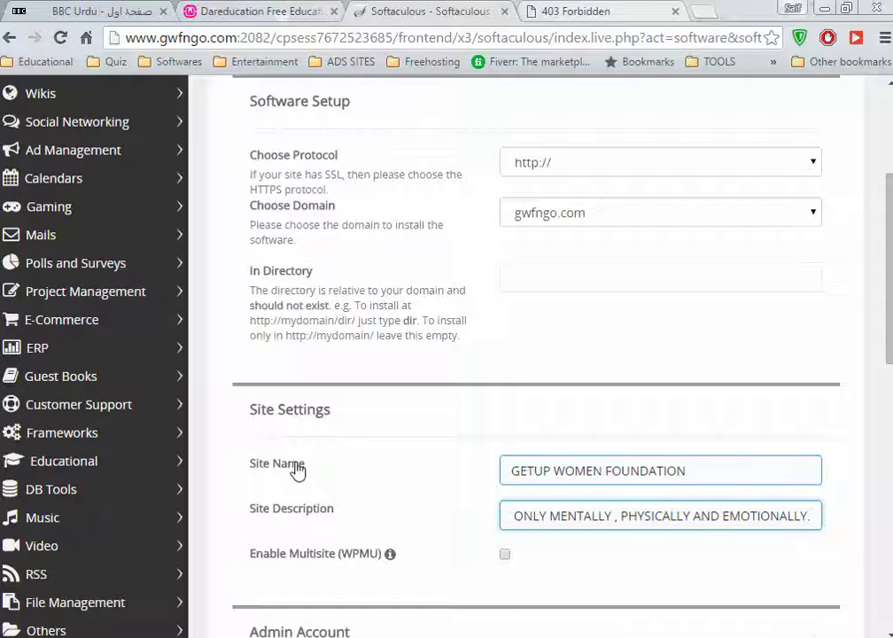
pyautogui.scroll(-3, 295, 464)
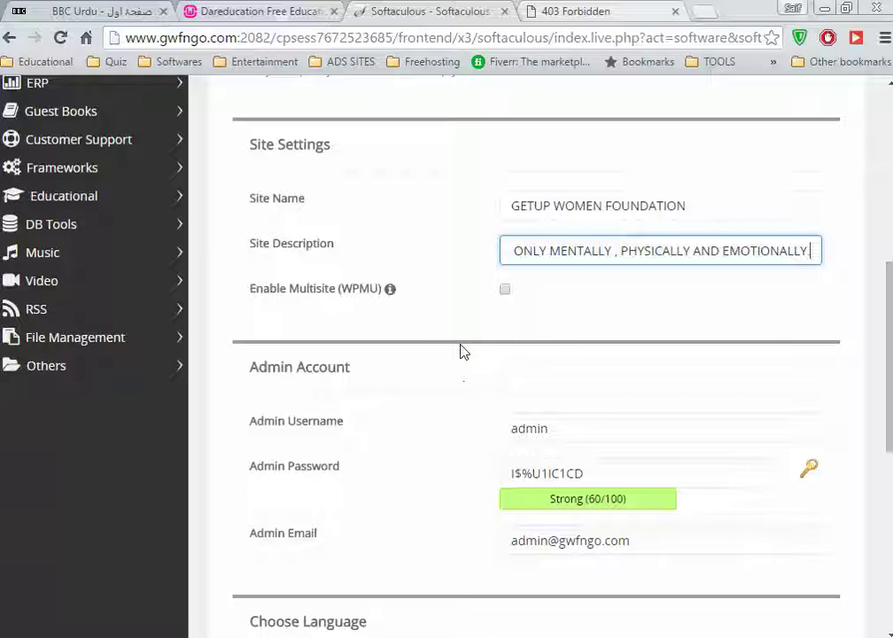
# Replace the default admin username with a custom one and extend the saved admin password with a symbol to rate Strong (100/100)
pyautogui.moveTo(586, 431); pyautogui.dragTo(241, 397)
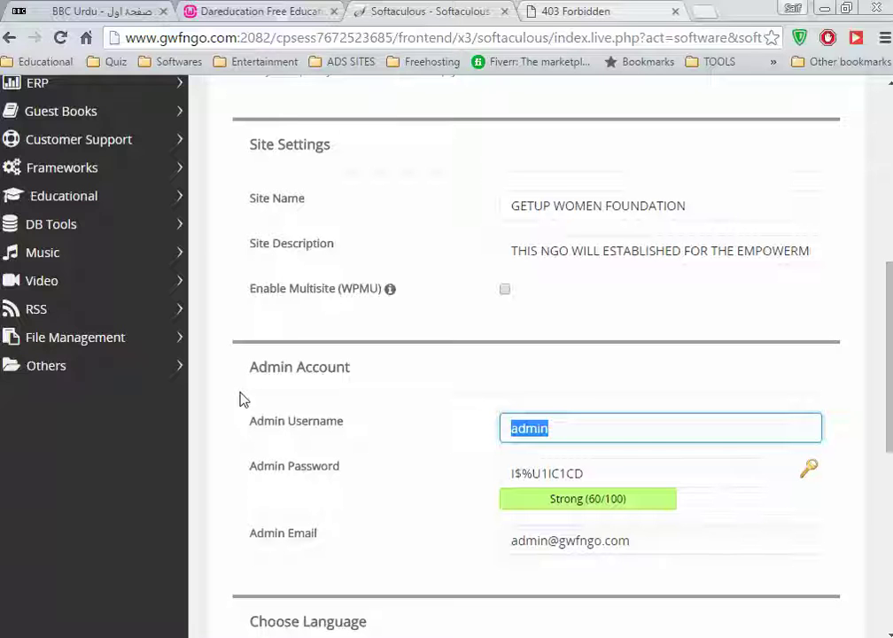
pyautogui.write('kinza')
pyautogui.press('Tab')
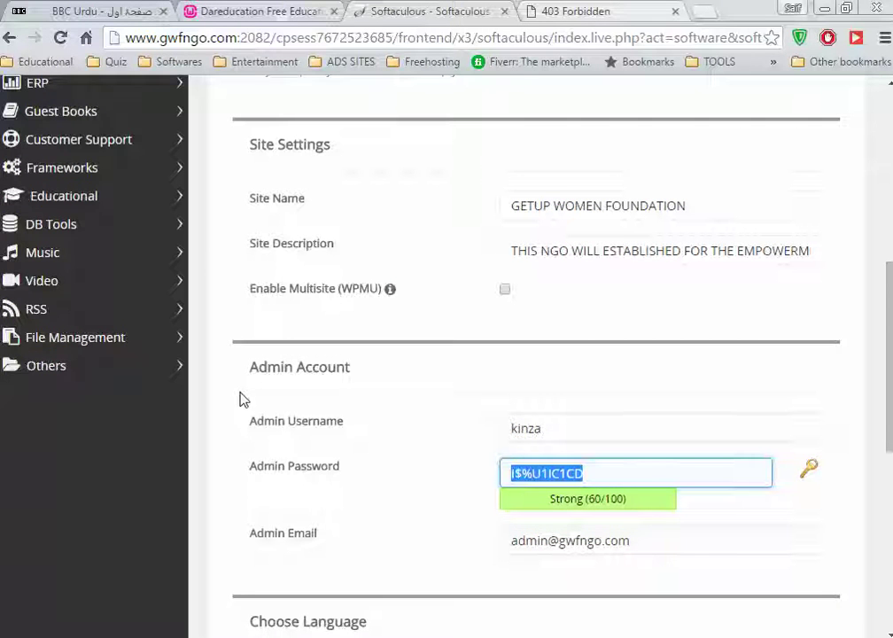
pyautogui.write('Pak')
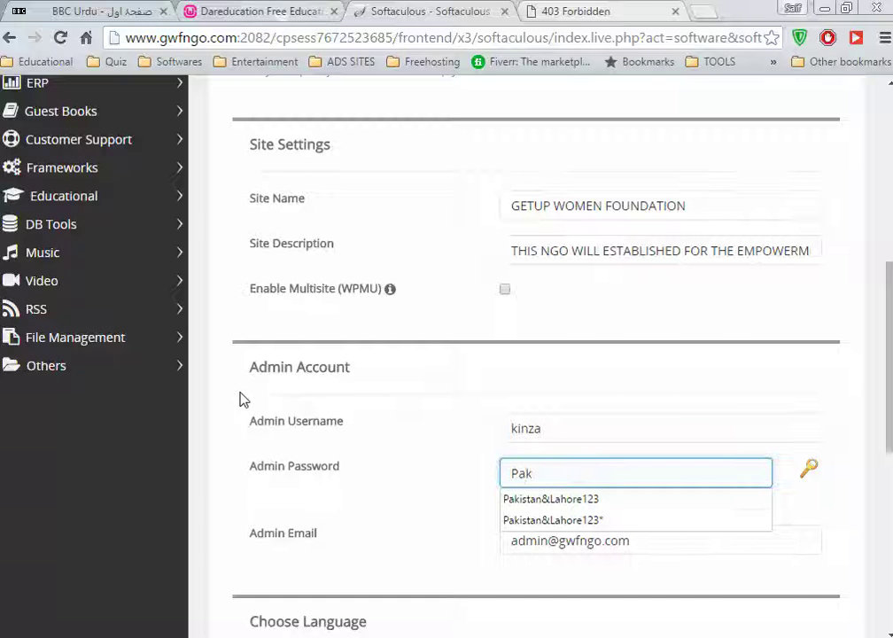
pyautogui.press('Down')
pyautogui.press('Return')
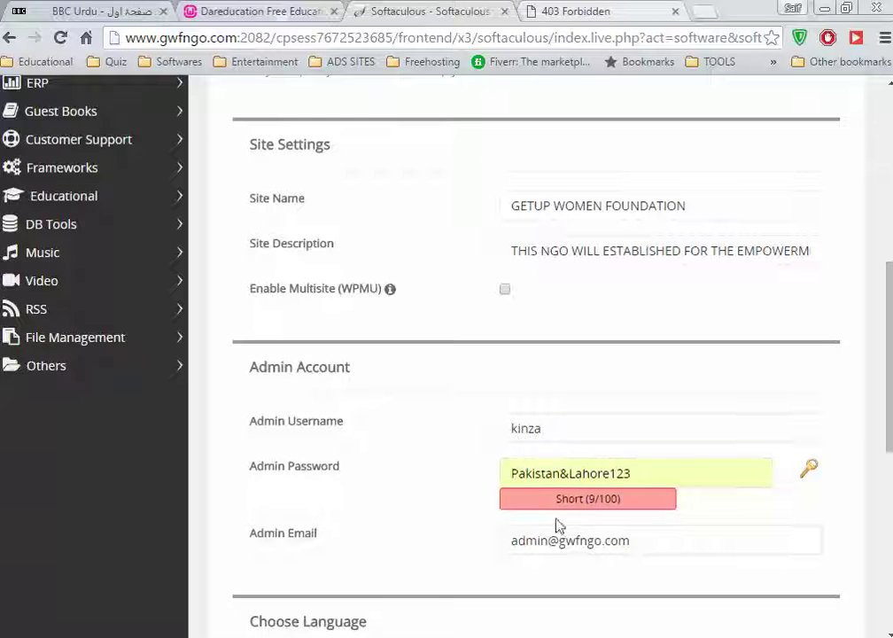
pyautogui.click(712, 472)
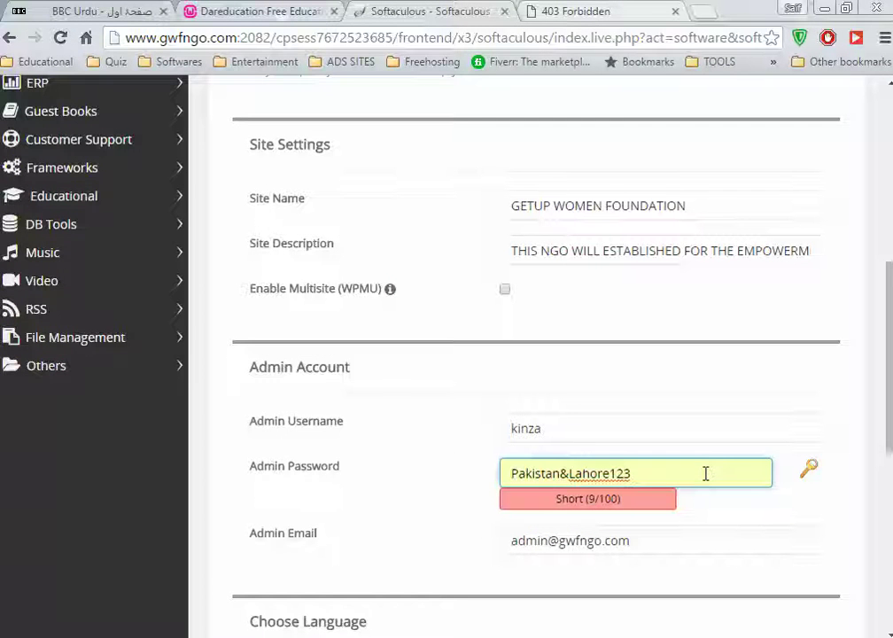
pyautogui.write('*')
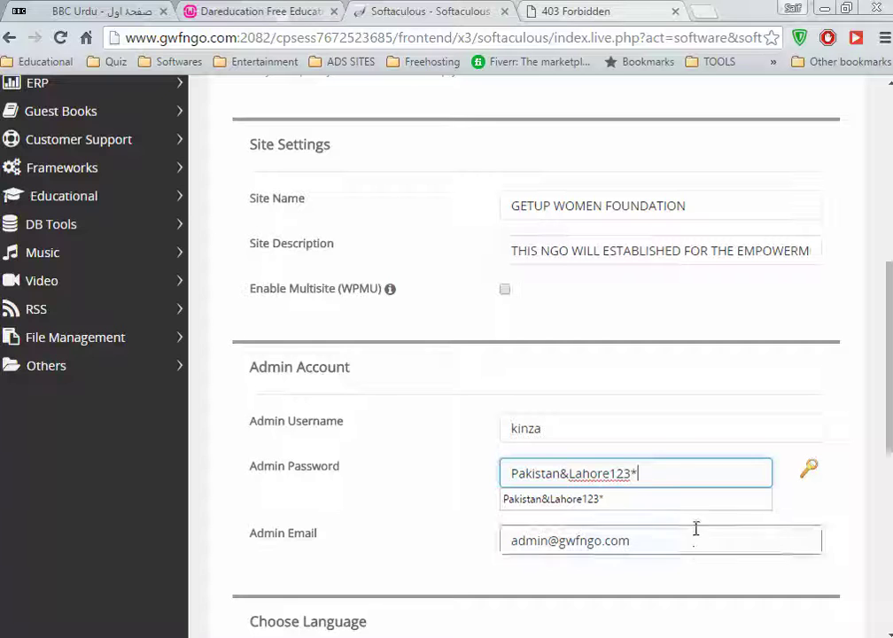
pyautogui.click(802, 525)
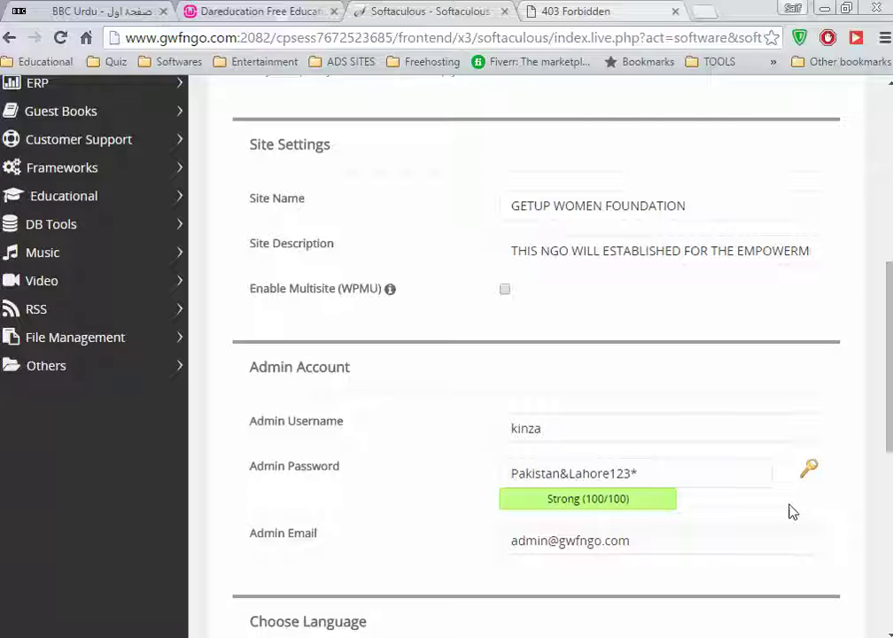
pyautogui.scroll(-3, 649, 506)
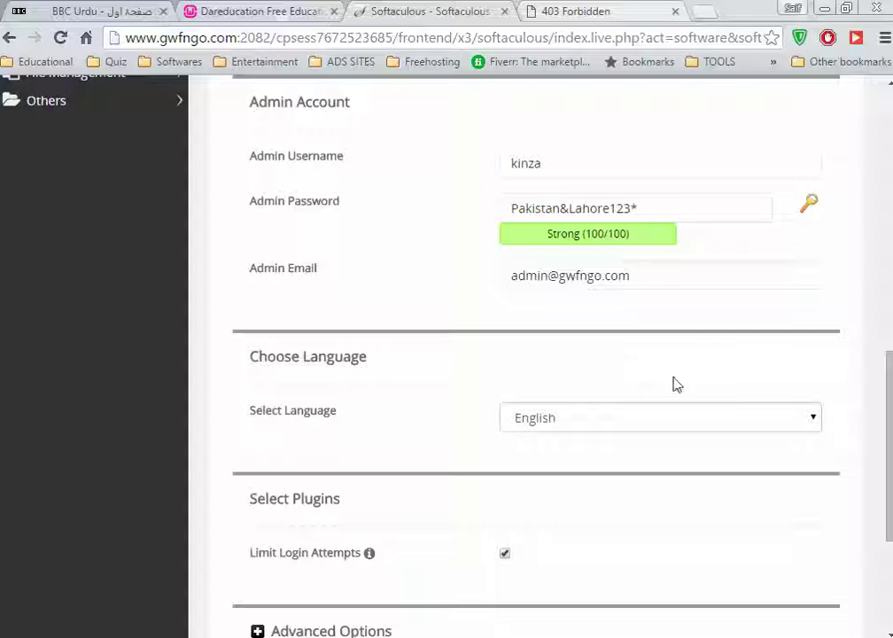
# Replace the default admin e-mail with the admin's own Gmail address
pyautogui.moveTo(648, 287); pyautogui.dragTo(324, 281)
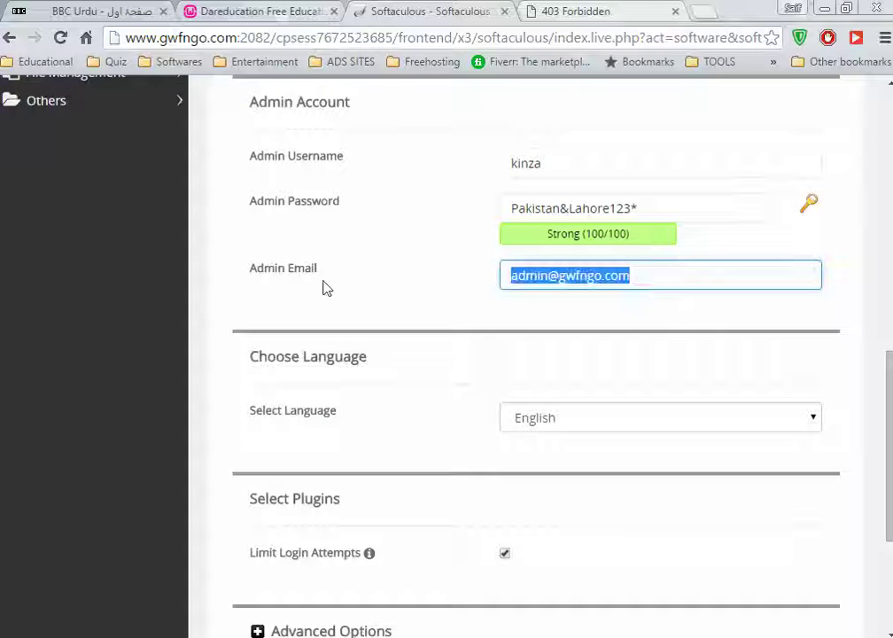
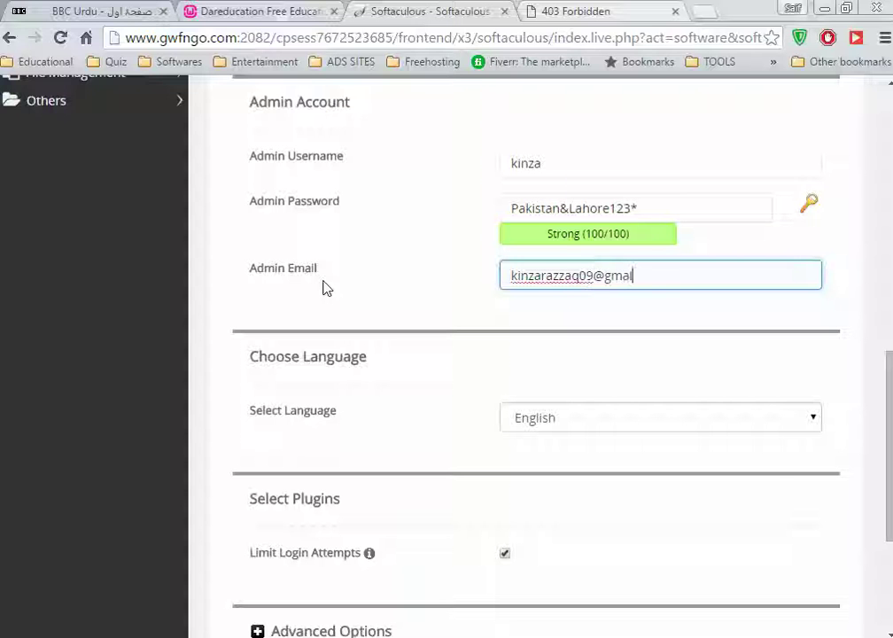
pyautogui.press('Tab')
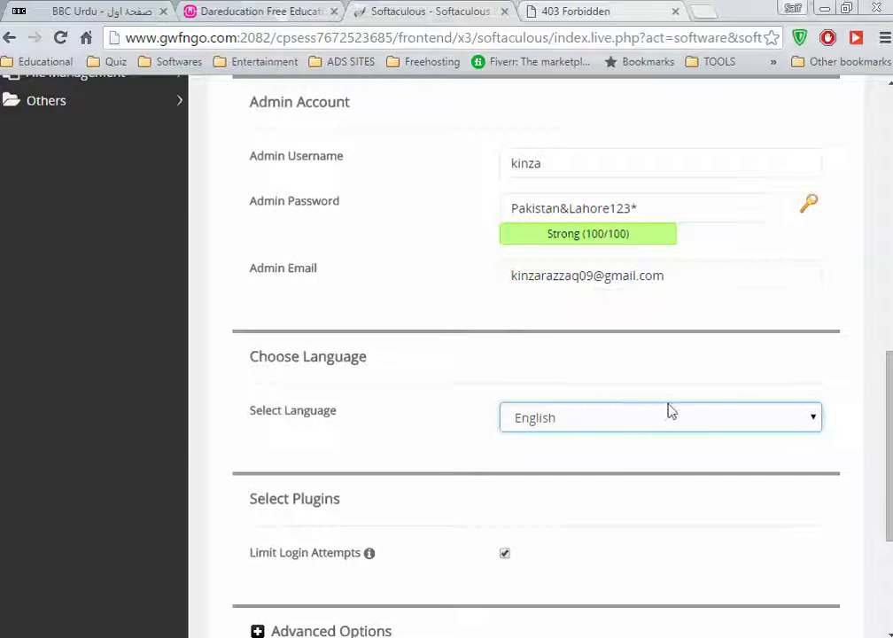
# Copy the admin e-mail into the 'Email installation details to' field
pyautogui.scroll(-2, 670, 409)
pyautogui.scroll(-1, 454, 399)
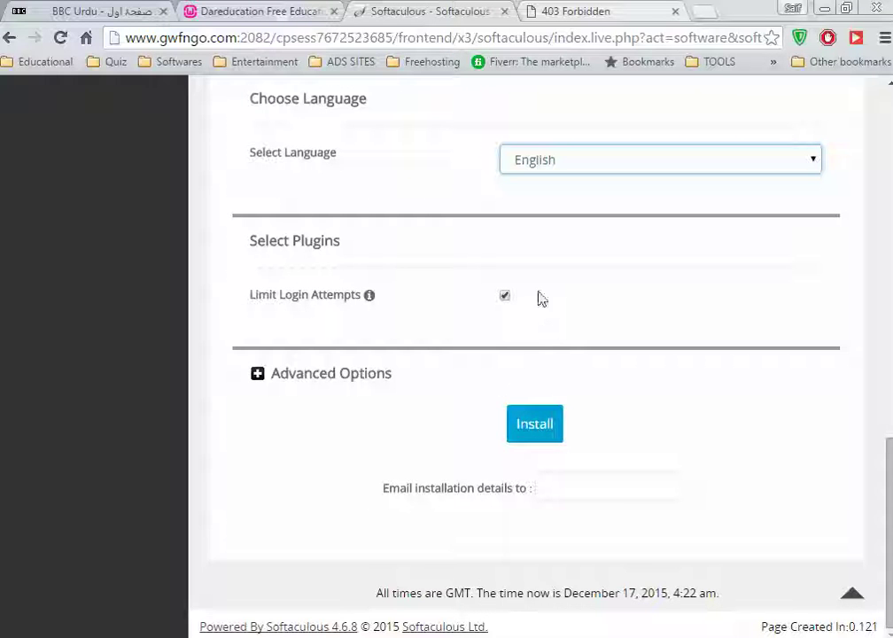
pyautogui.click(564, 489)
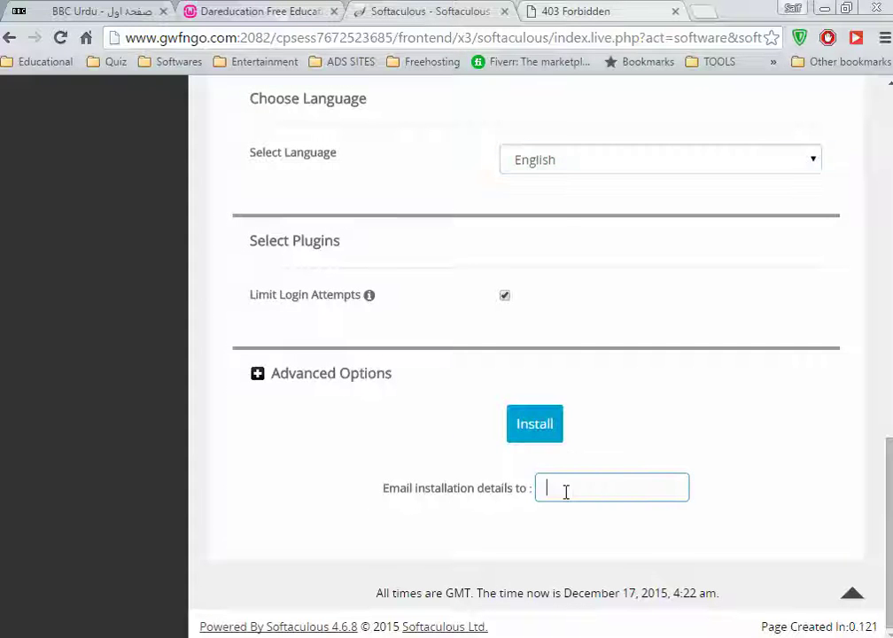
pyautogui.scroll(4, 565, 492)
pyautogui.click(603, 359)
pyautogui.moveTo(684, 369); pyautogui.dragTo(268, 370)
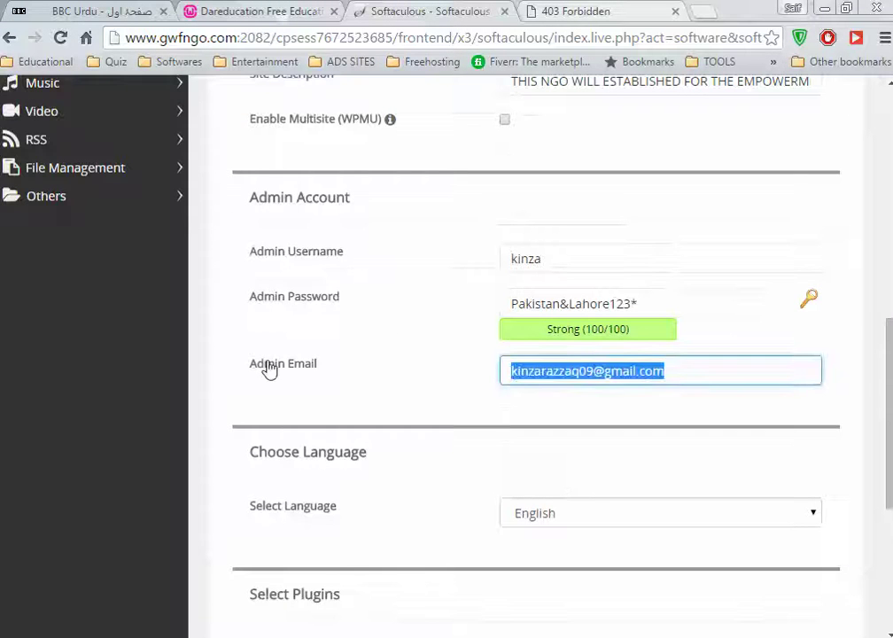
pyautogui.scroll(-4, 339, 391)
pyautogui.click(562, 486)
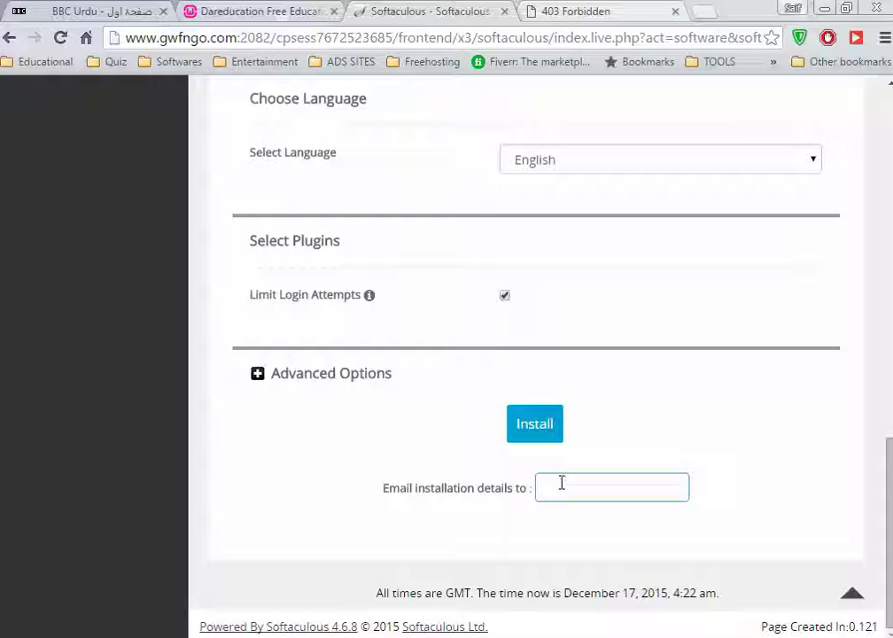
pyautogui.hotkey('ctrl', 'v')
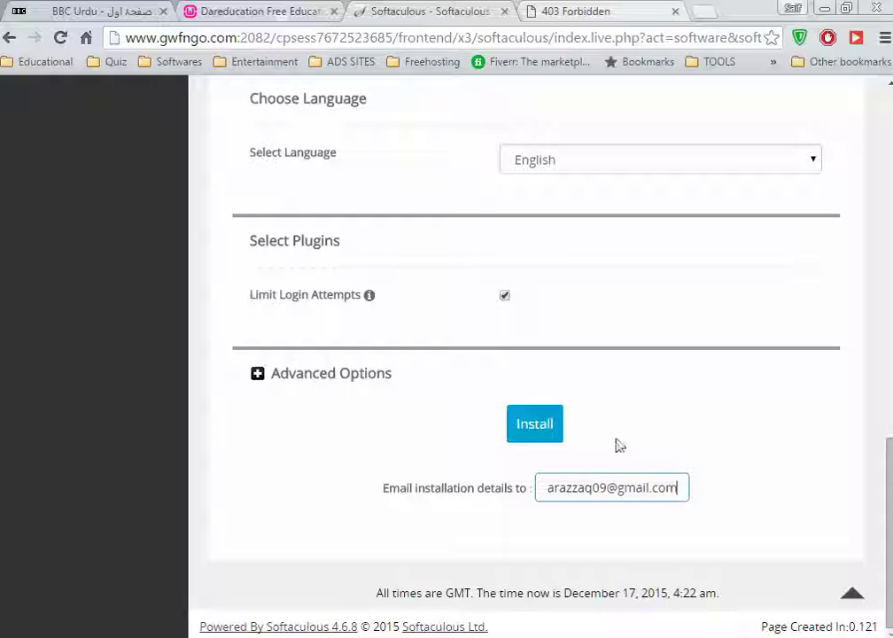
# Start the installation, dismiss the connection-lost alert, go back and reopen the WordPress installer
pyautogui.click(537, 434)
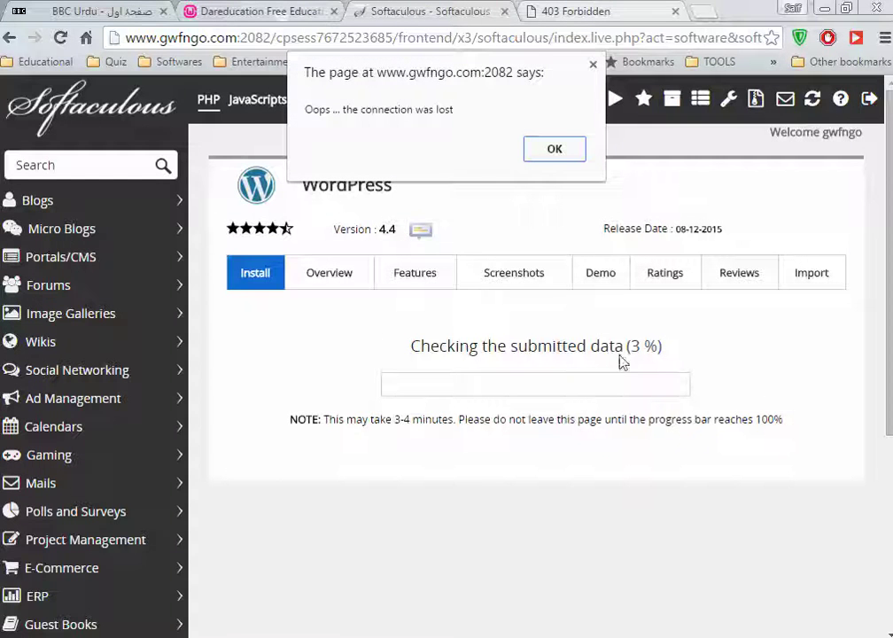
pyautogui.click(544, 152)
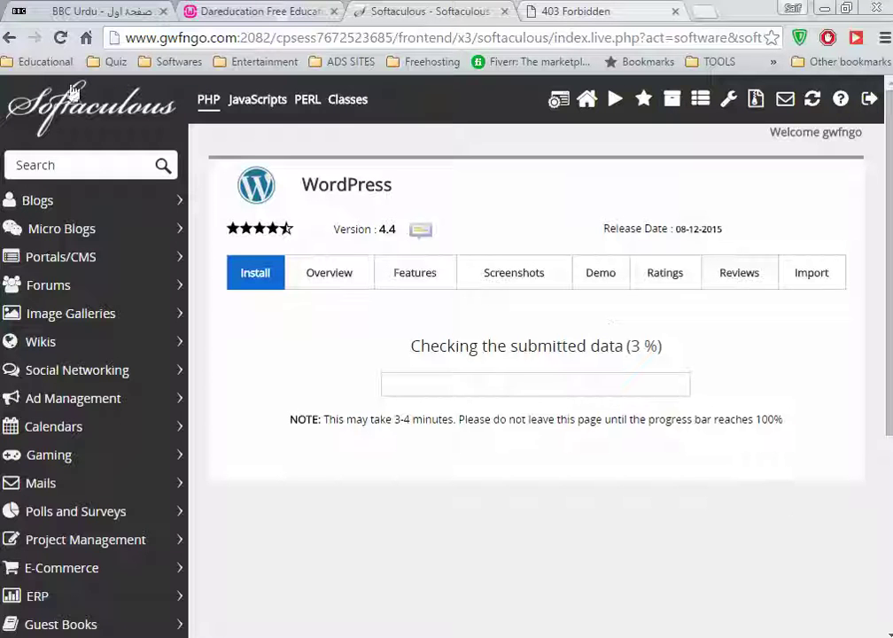
pyautogui.click(7, 39)
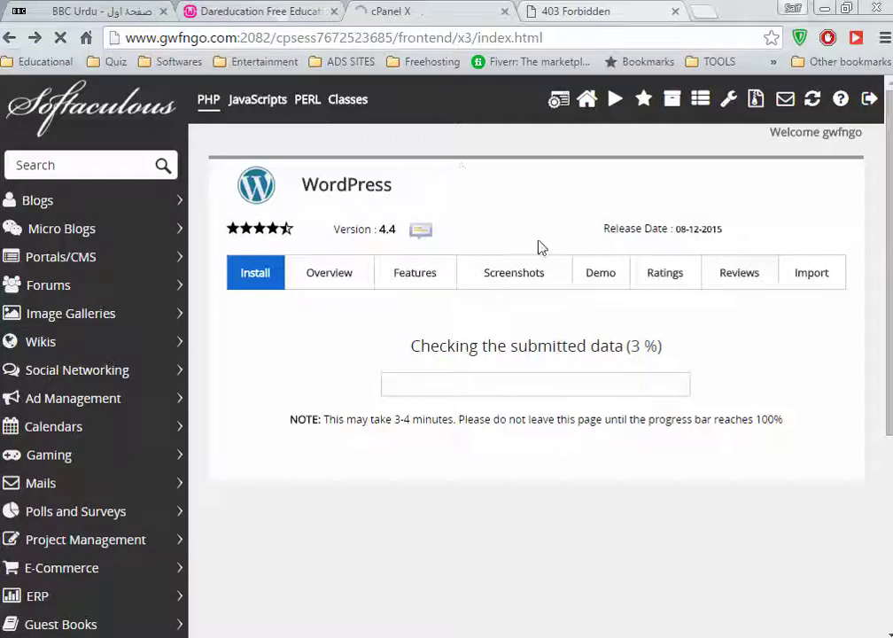
pyautogui.scroll(-10, 539, 402)
pyautogui.scroll(-15, 542, 403)
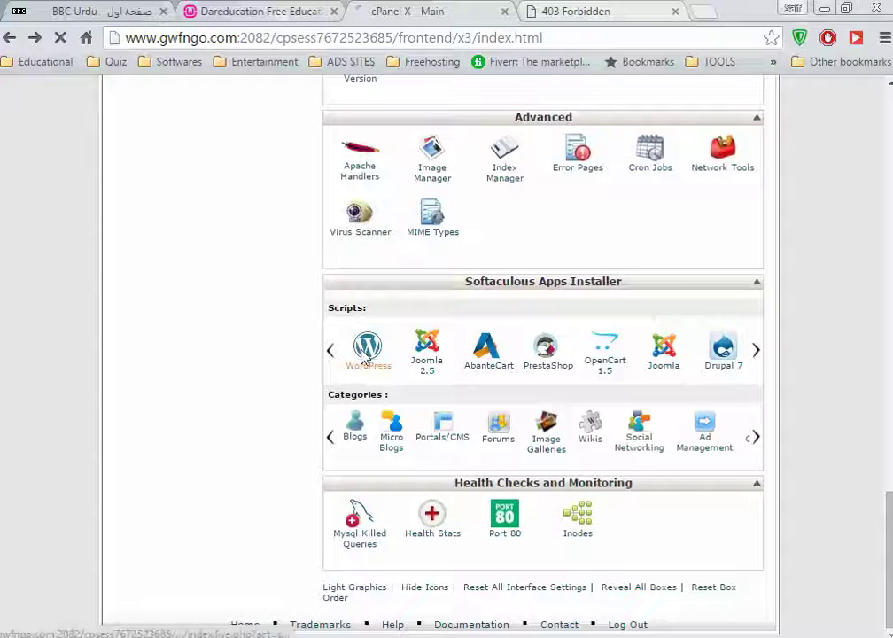
pyautogui.click(366, 350)
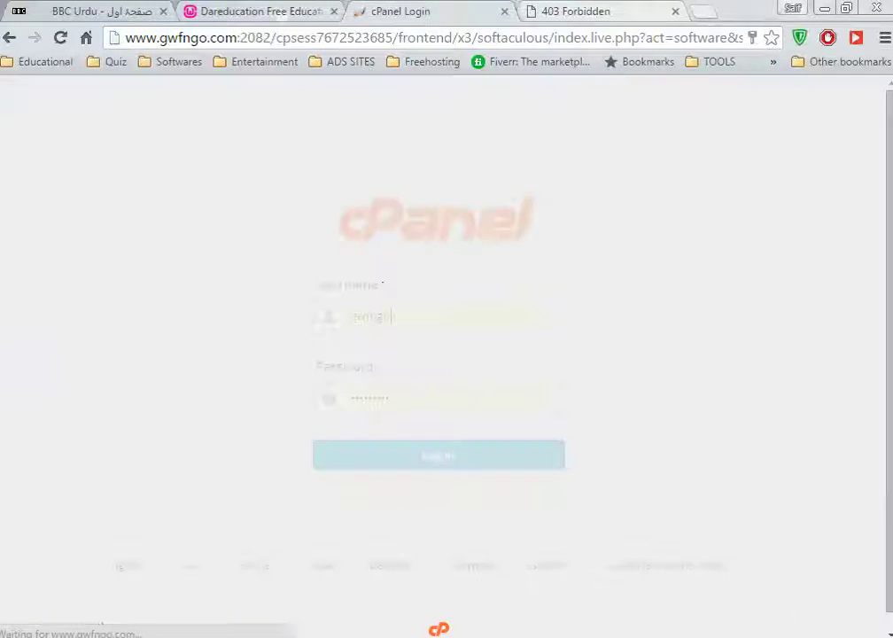
# Log back into cPanel and bring up the WordPress install form in Softaculous
pyautogui.click(429, 457)
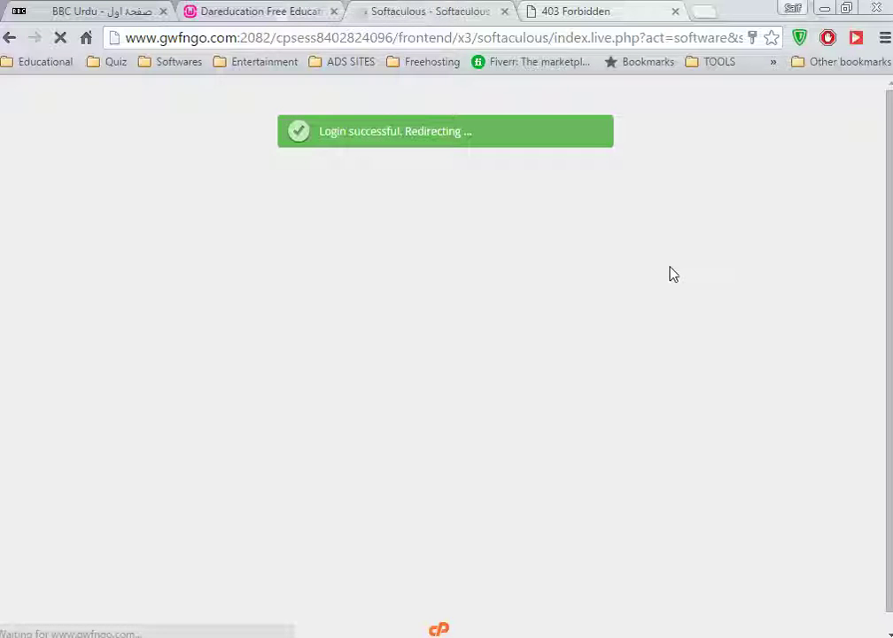
pyautogui.click(568, 9)
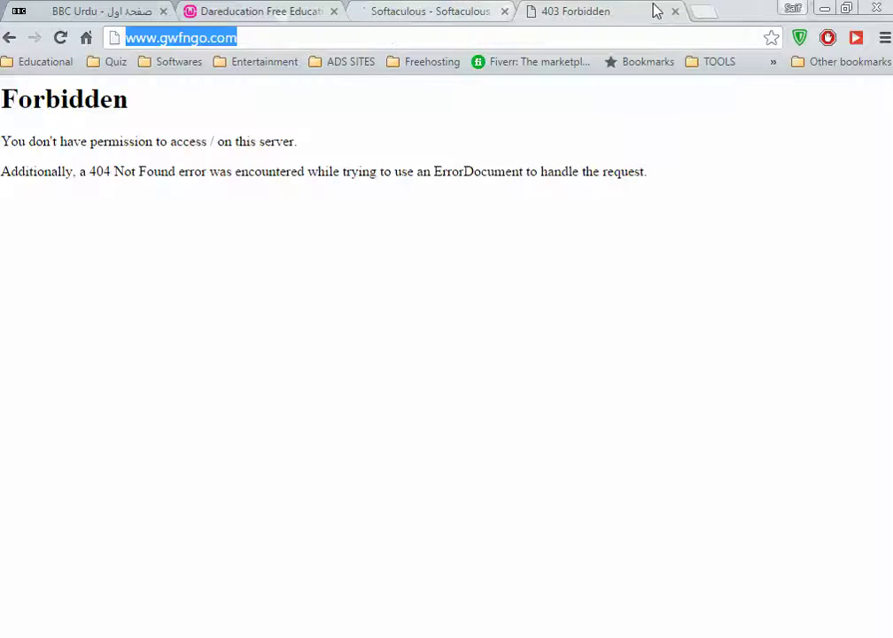
pyautogui.click(457, 11)
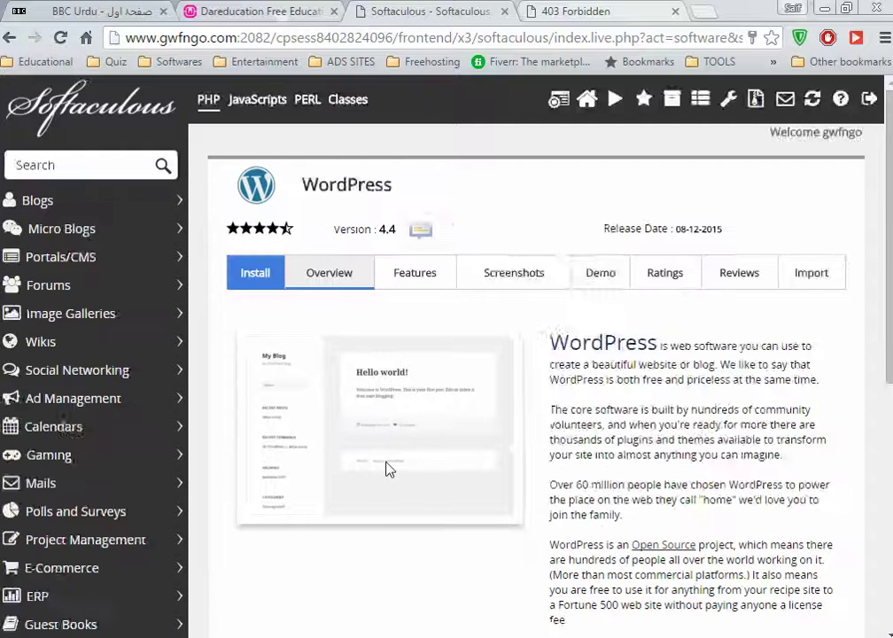
pyautogui.scroll(-6, 389, 443)
pyautogui.scroll(6, 592, 405)
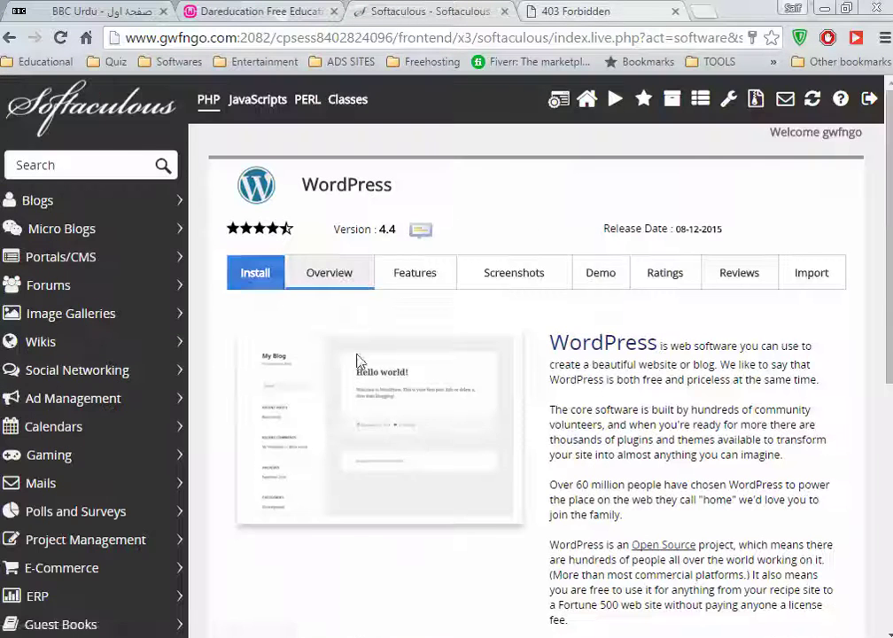
pyautogui.click(257, 276)
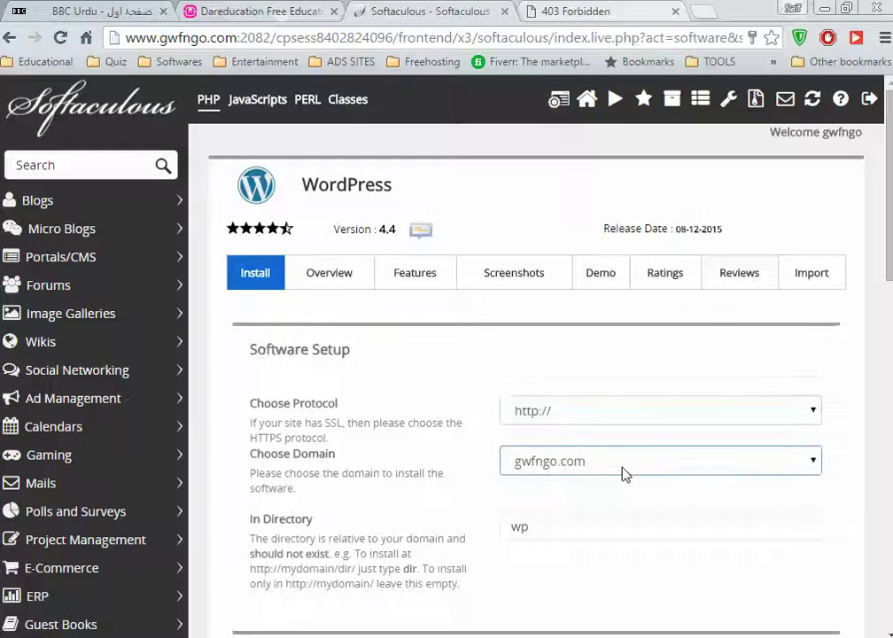
# Delete 'wp' from In Directory and leave the Site Name field empty
pyautogui.scroll(-4, 625, 474)
pyautogui.moveTo(531, 173); pyautogui.dragTo(343, 176)
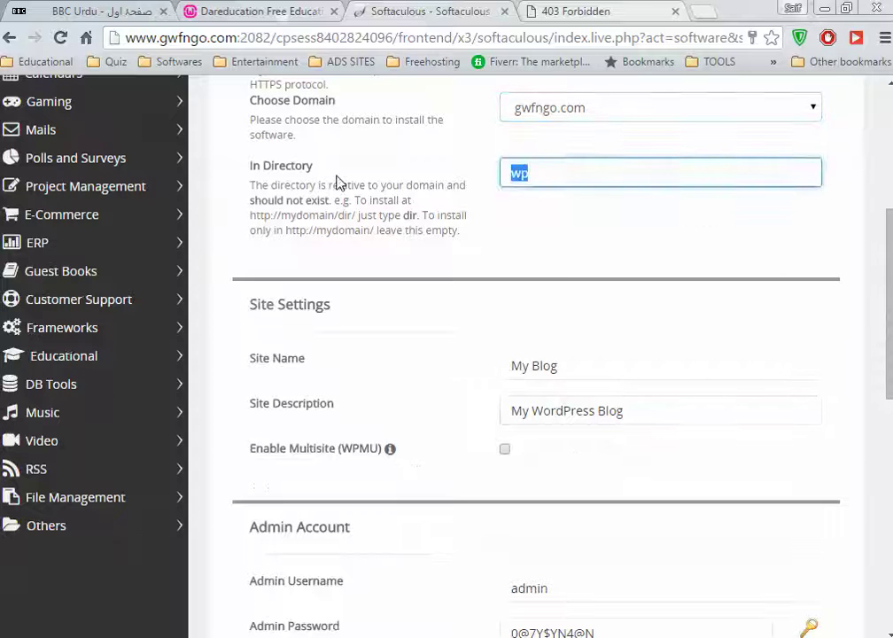
pyautogui.press('BackSpace')
pyautogui.press('Tab')
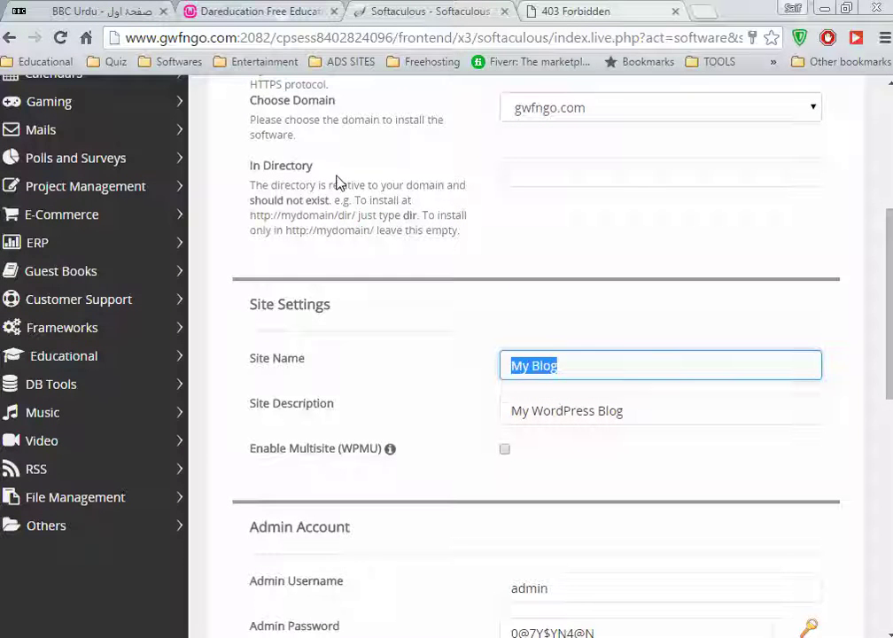
pyautogui.write('g')
pyautogui.press('BackSpace')
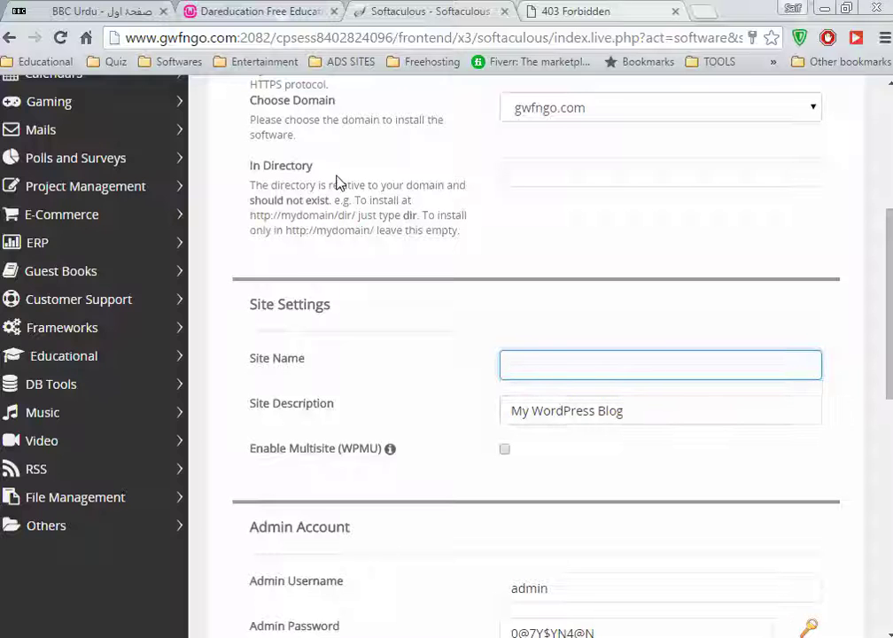
# Check the hidden tray icons, then open MySQL Databases from cPanel's Databases section
pyautogui.click(738, 637)
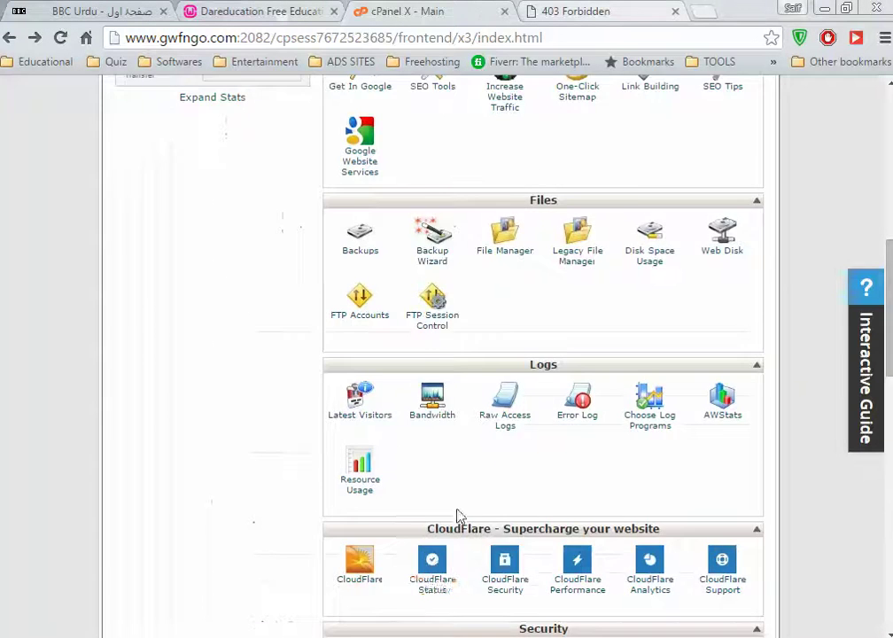
pyautogui.scroll(10, 459, 514)
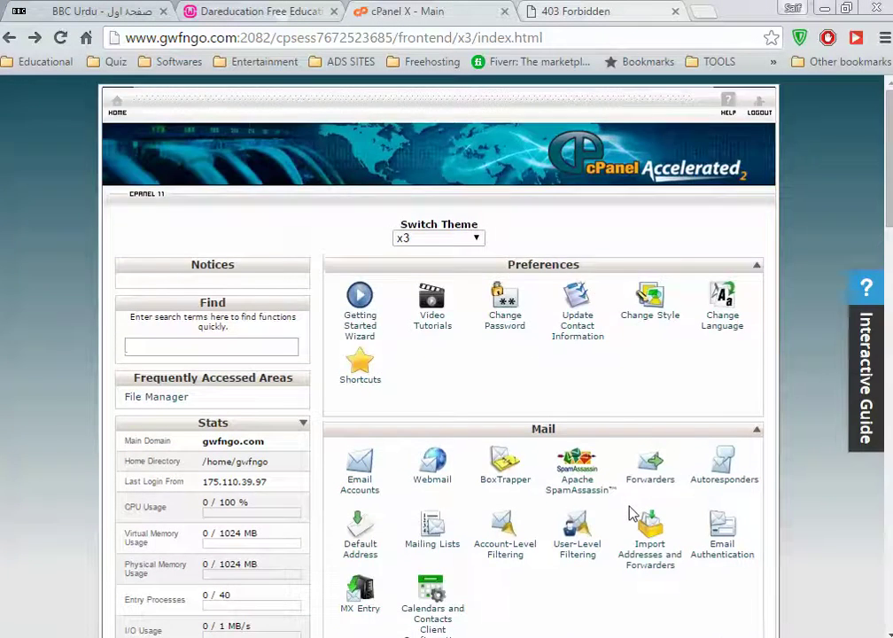
pyautogui.scroll(-15, 631, 514)
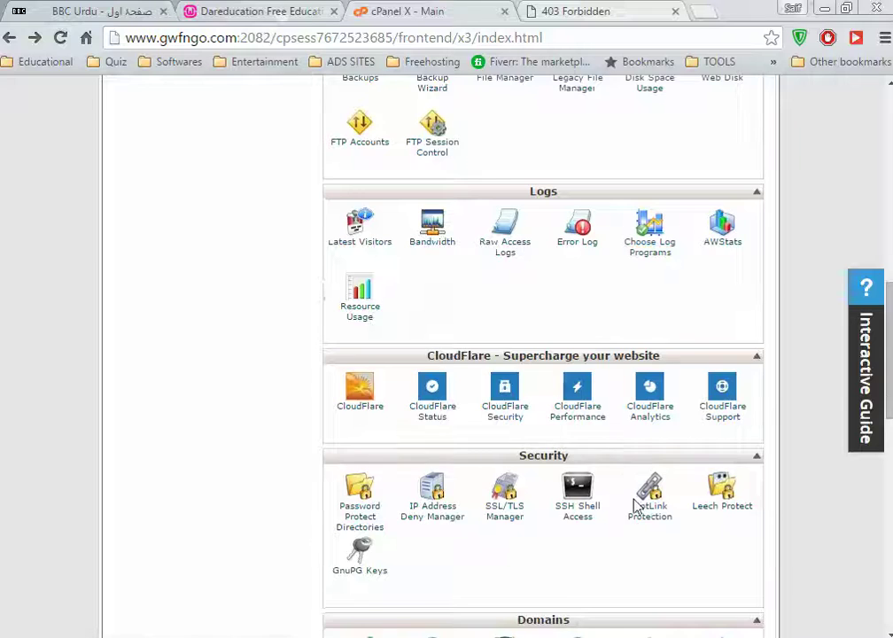
pyautogui.scroll(1, 636, 505)
pyautogui.scroll(-1, 635, 512)
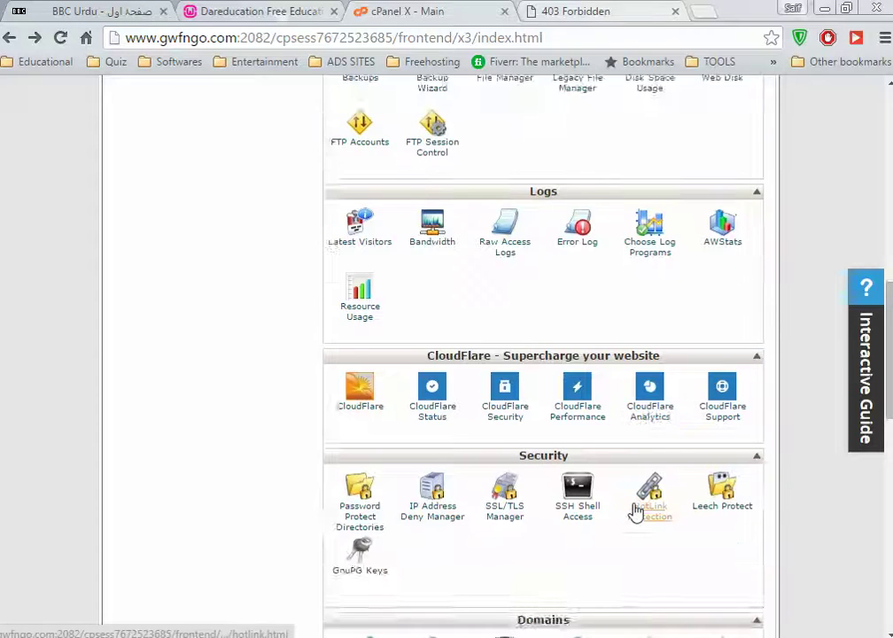
pyautogui.scroll(7, 635, 512)
pyautogui.scroll(-10, 636, 512)
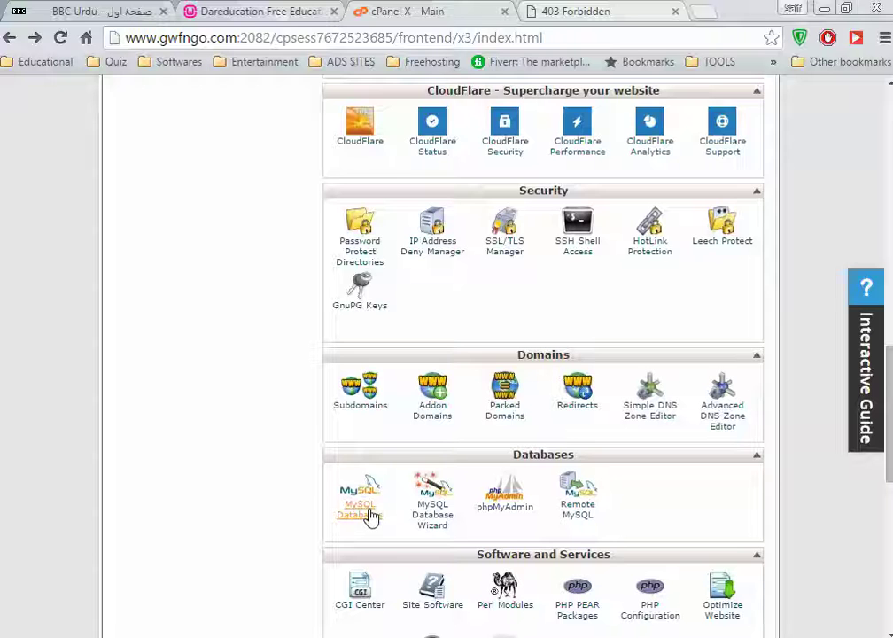
pyautogui.click(370, 517)
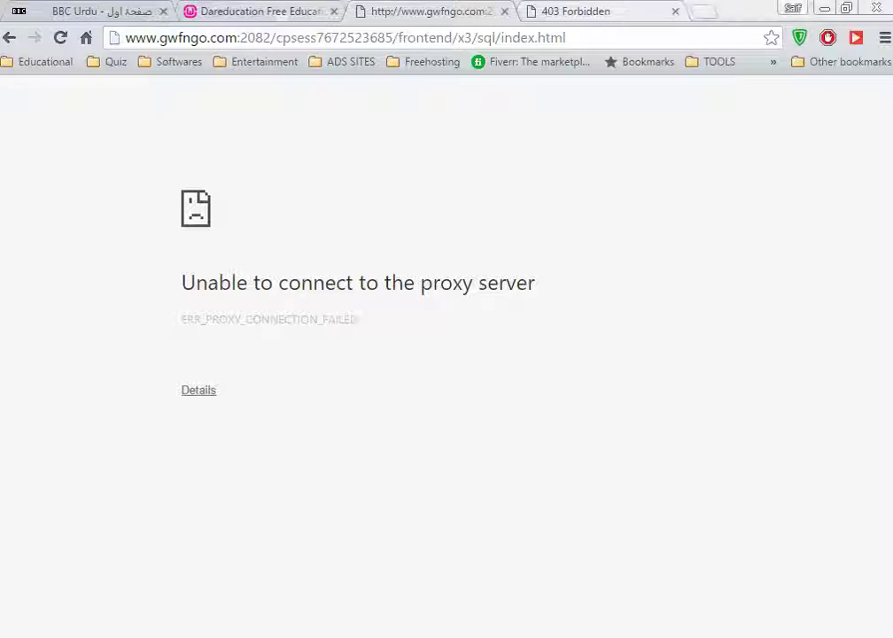
# Check the Wi-Fi networks and hidden tray icons to restore the connection
pyautogui.click(833, 637)
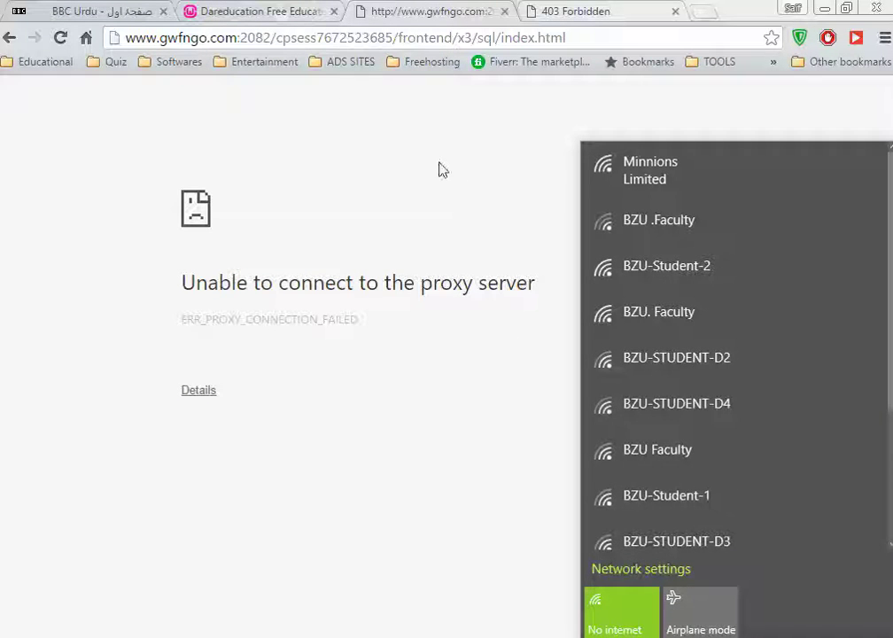
pyautogui.click(444, 170)
pyautogui.click(737, 637)
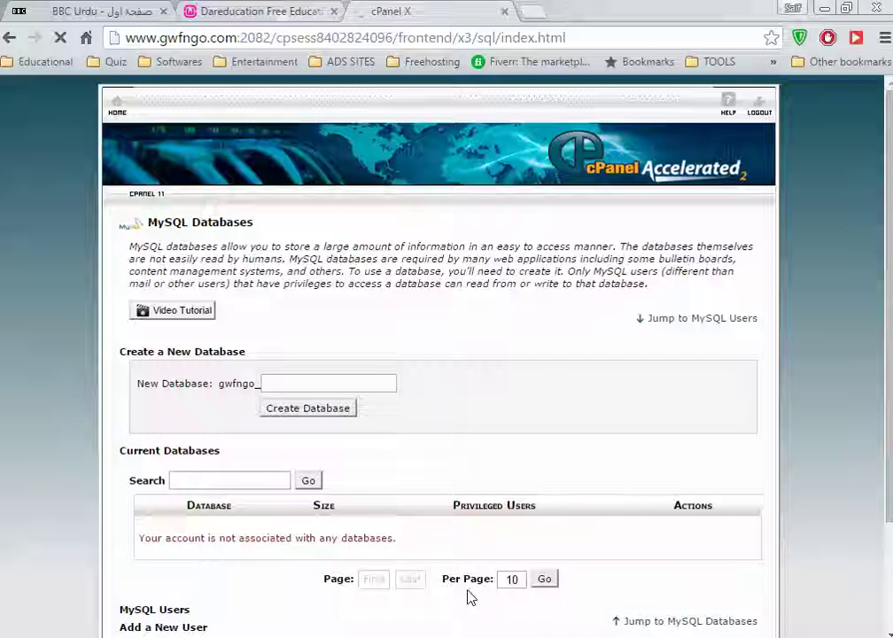
pyautogui.scroll(-3, 624, 473)
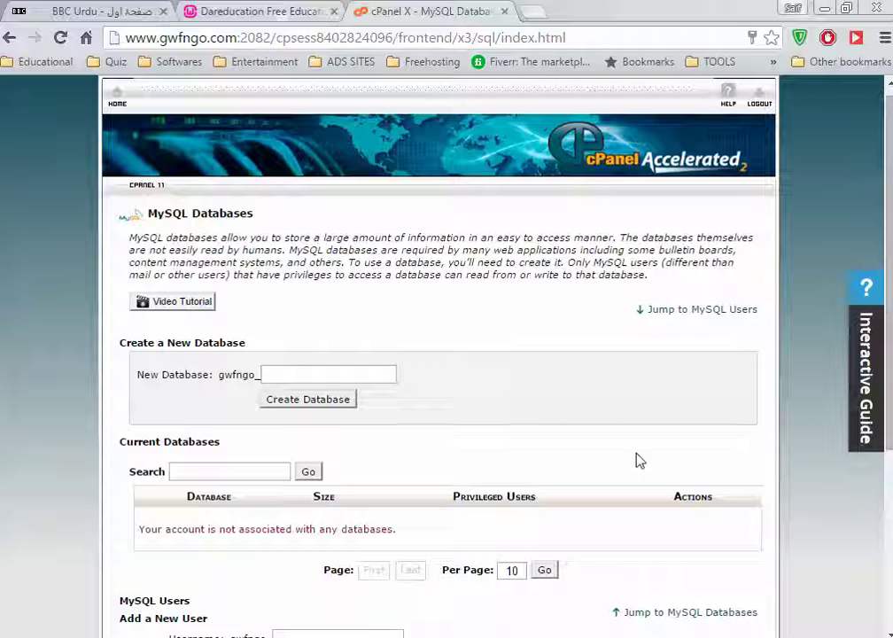
# Return to cPanel home, decline the getting-started prompt, and open WordPress under Softaculous Apps Installer
pyautogui.click(118, 99)
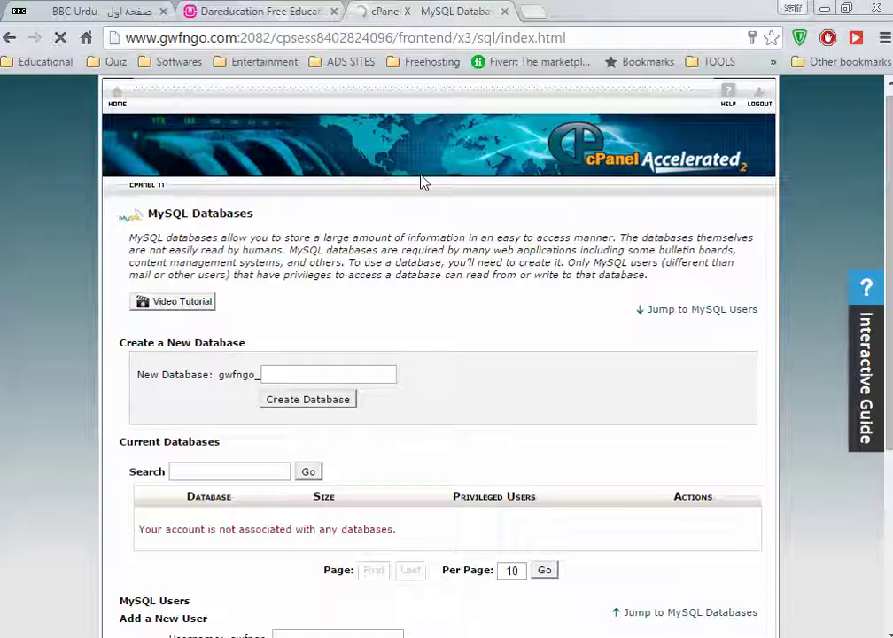
pyautogui.scroll(-10, 516, 409)
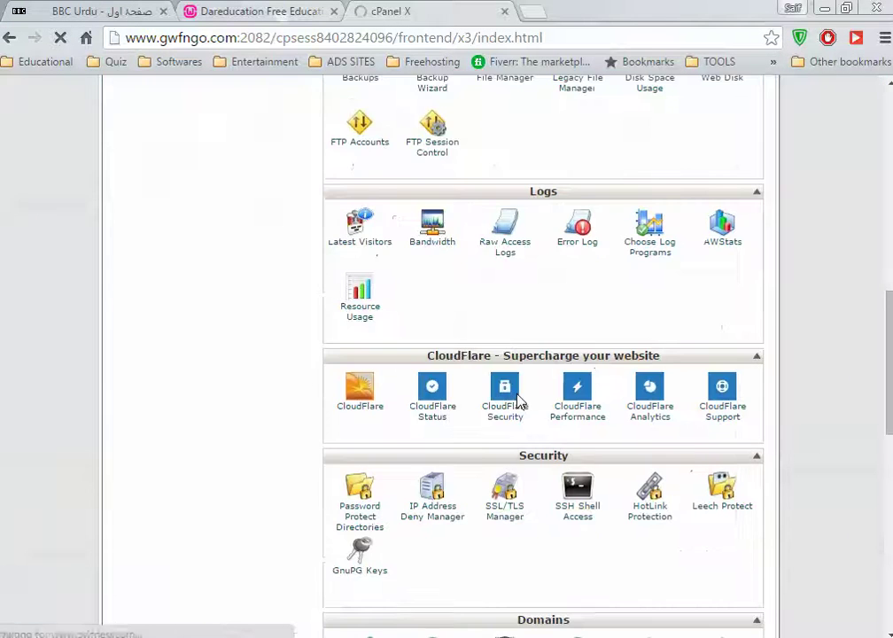
pyautogui.scroll(7, 624, 359)
pyautogui.scroll(-4, 624, 372)
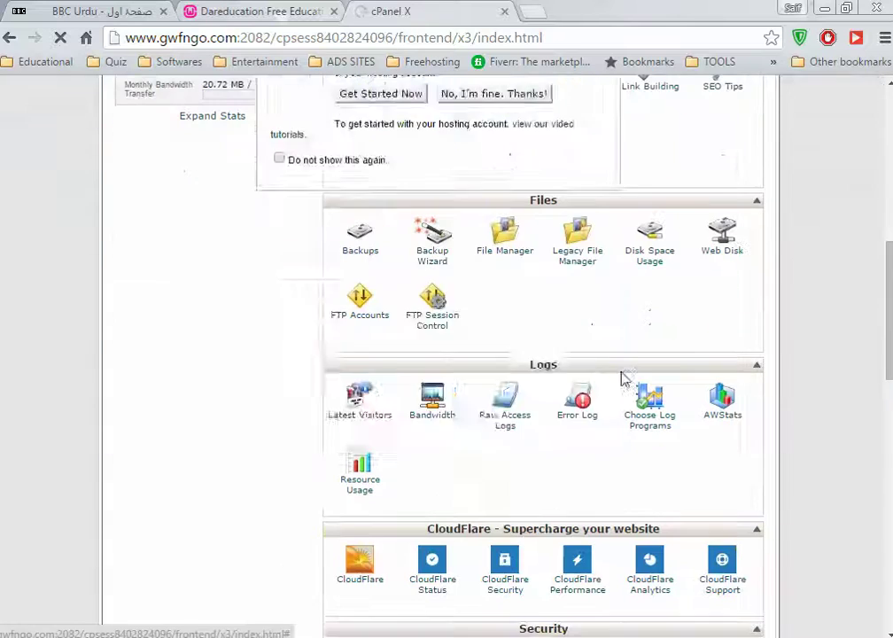
pyautogui.click(522, 367)
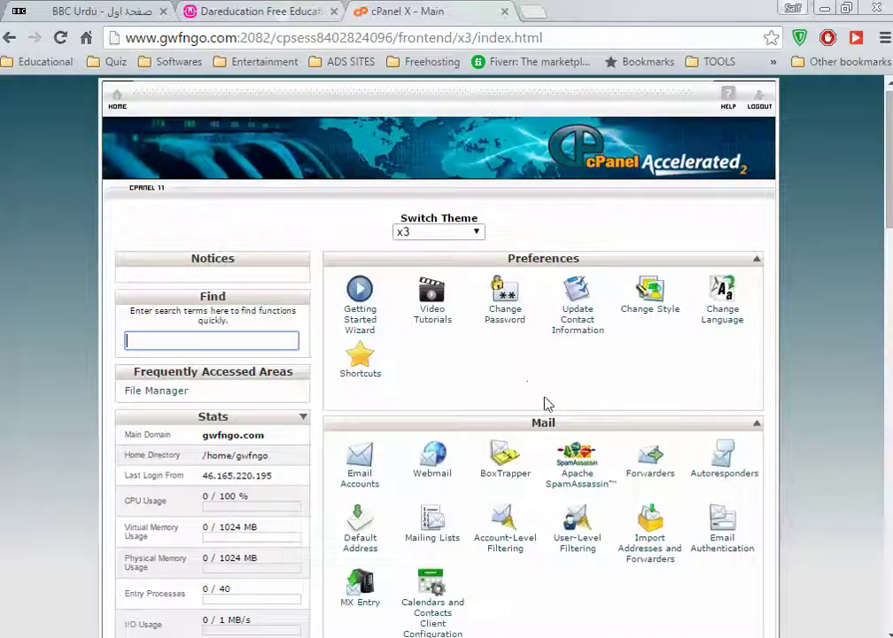
pyautogui.scroll(-15, 545, 404)
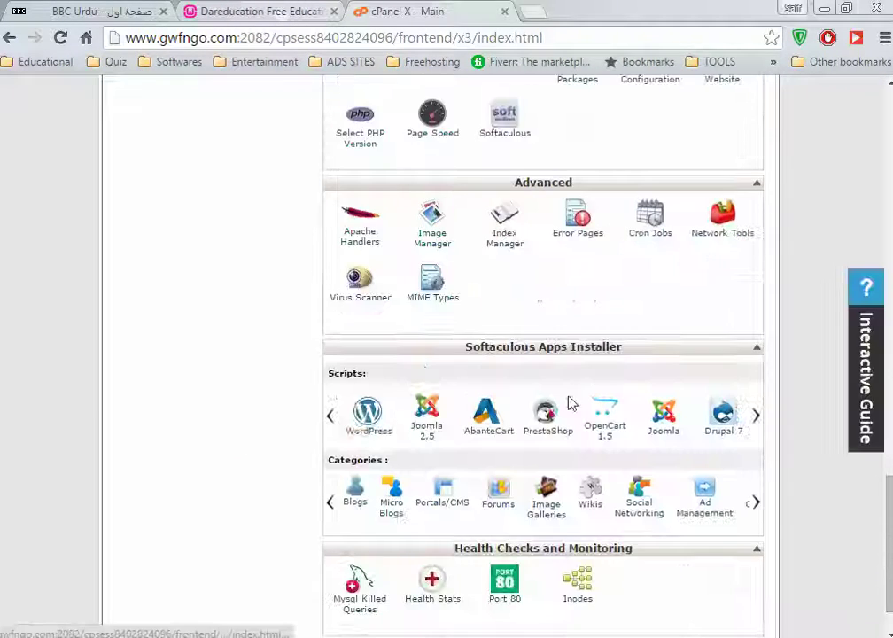
pyautogui.click(455, 427)
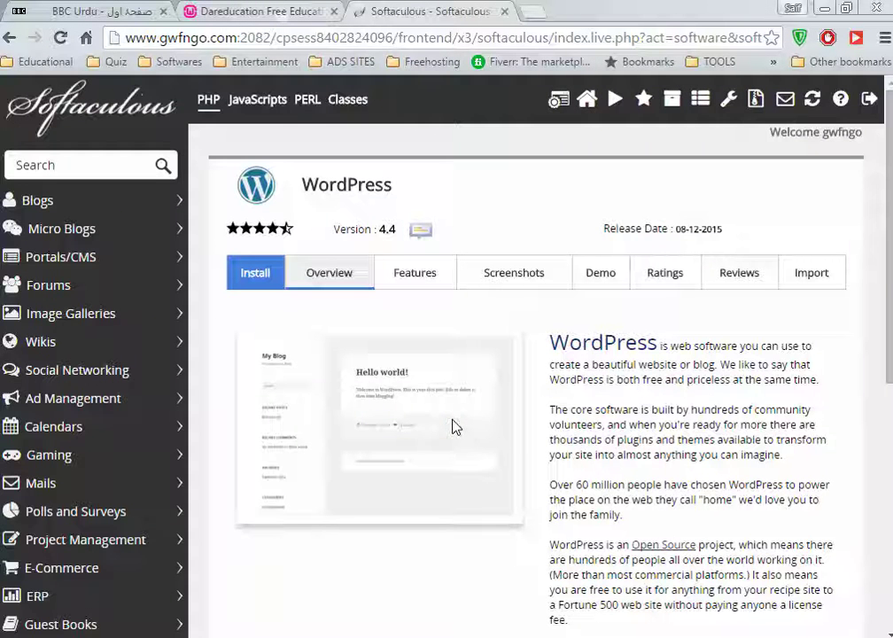
# Clear the 'wp' install directory and set the site name to GETUP WOMEN FOUNDATION
pyautogui.click(257, 276)
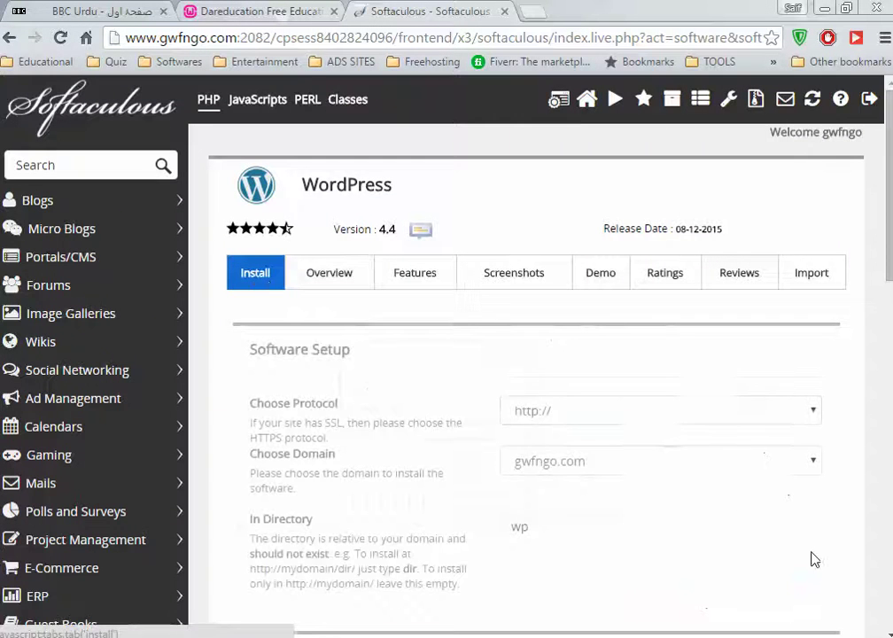
pyautogui.scroll(-3, 656, 426)
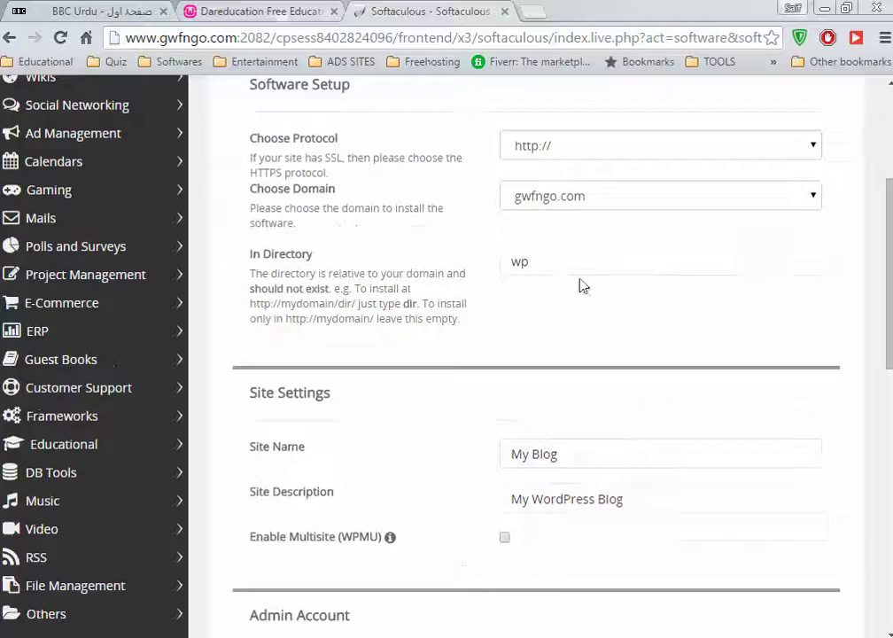
pyautogui.doubleClick(527, 261)
pyautogui.press('BackSpace')
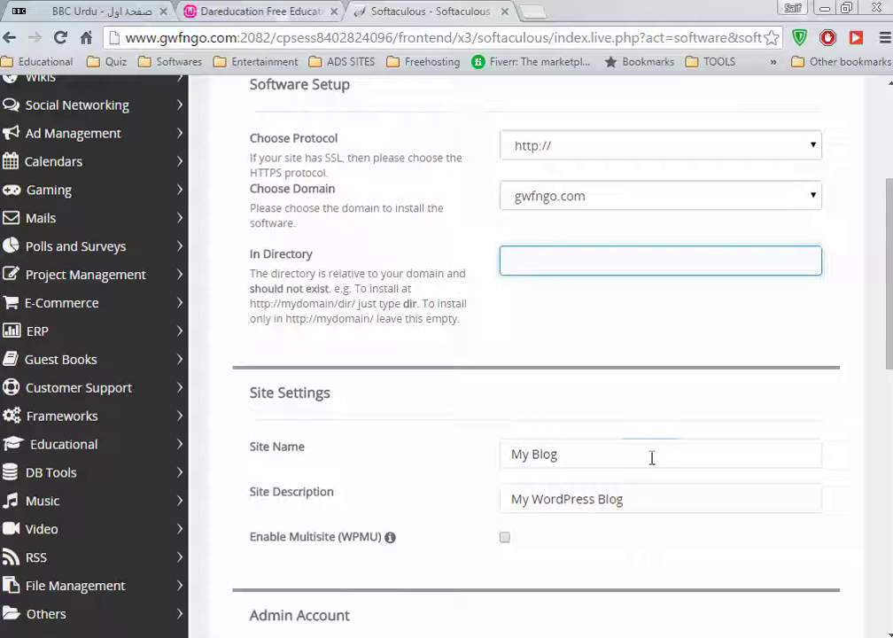
pyautogui.moveTo(652, 458); pyautogui.dragTo(335, 457)
pyautogui.write('get')
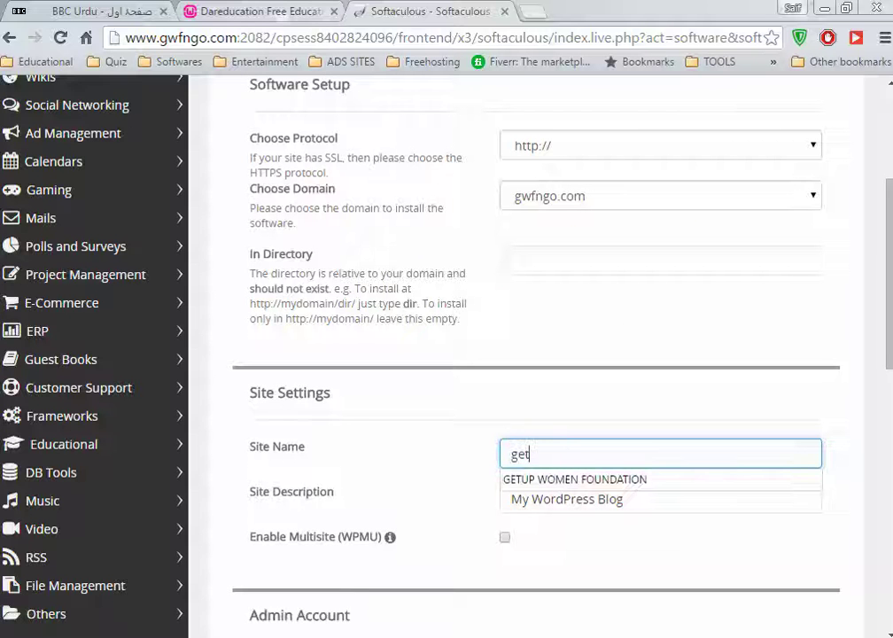
pyautogui.press('Down')
pyautogui.press('Tab')
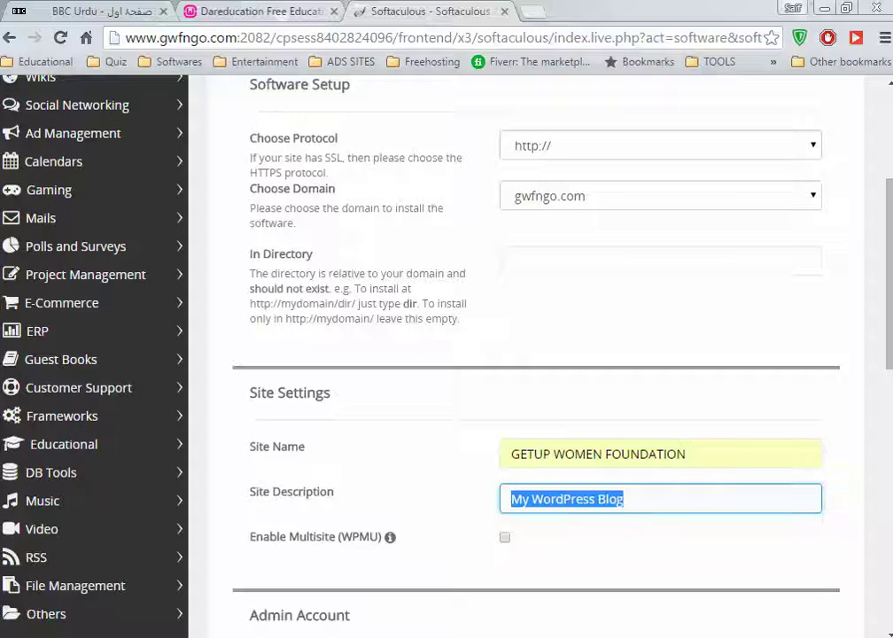
# Fill the site description with the saved NGO empowerment text
pyautogui.write('t')
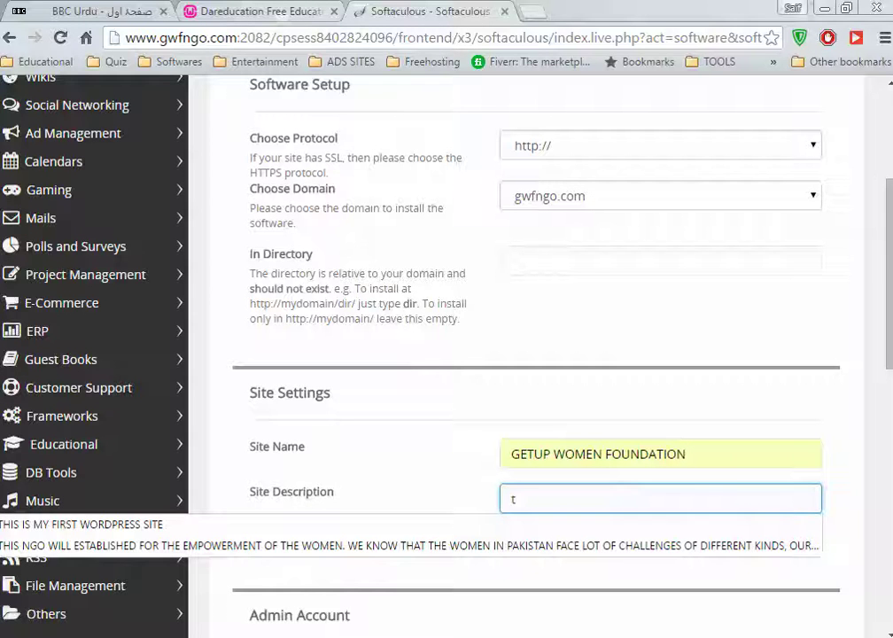
pyautogui.press('Down')
pyautogui.press('Return')
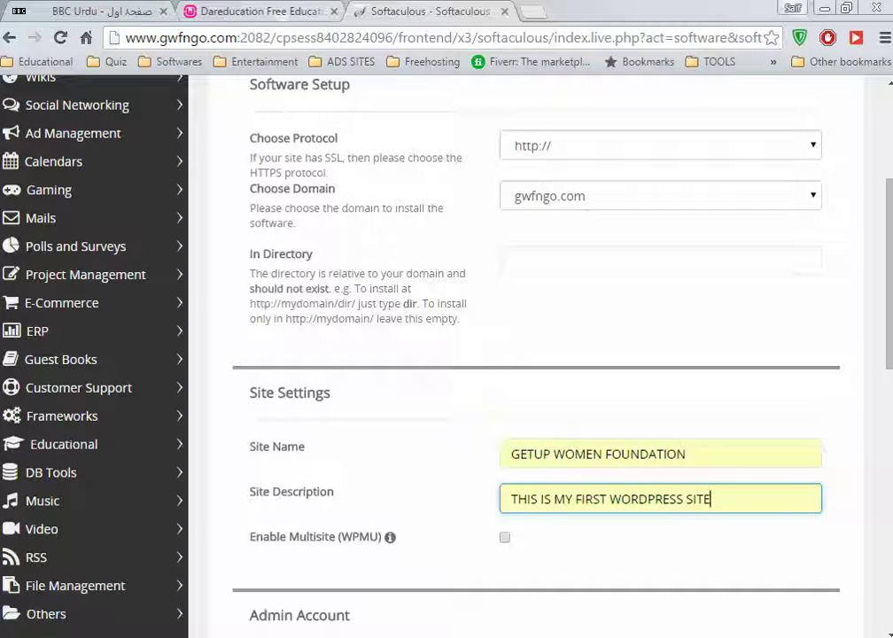
pyautogui.press('BackSpace')
pyautogui.press('BackSpace')
pyautogui.press('BackSpace')
pyautogui.press('BackSpace')
pyautogui.press('BackSpace')
pyautogui.press('BackSpace')
pyautogui.press('BackSpace')
pyautogui.press('BackSpace')
pyautogui.press('BackSpace')
pyautogui.press('BackSpace')
pyautogui.press('BackSpace')
pyautogui.press('BackSpace')
pyautogui.press('BackSpace')
pyautogui.press('BackSpace')
pyautogui.press('BackSpace')
pyautogui.press('BackSpace')
pyautogui.press('BackSpace')
pyautogui.press('BackSpace')
pyautogui.press('BackSpace')
pyautogui.press('BackSpace')
pyautogui.press('BackSpace')
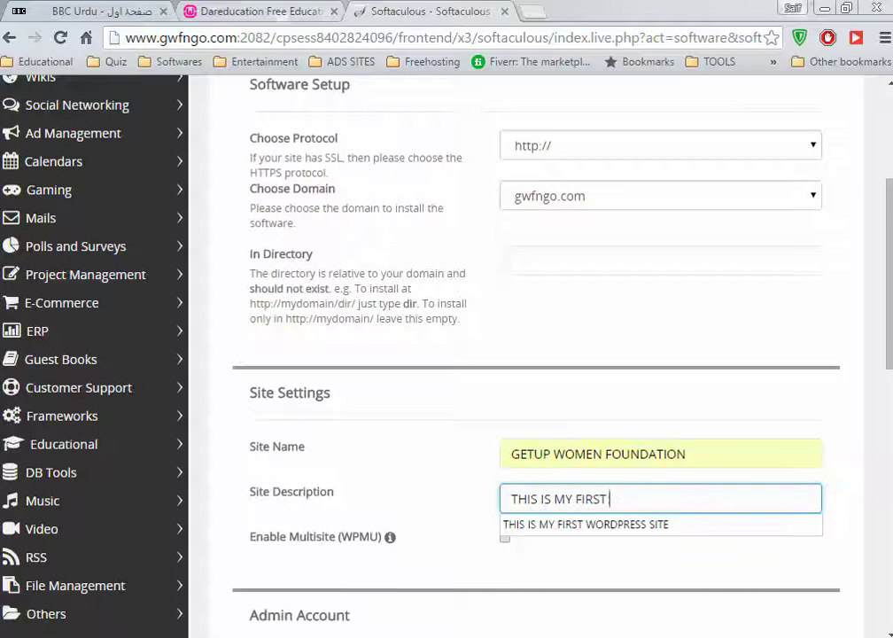
pyautogui.press('Down')
pyautogui.press('Down')
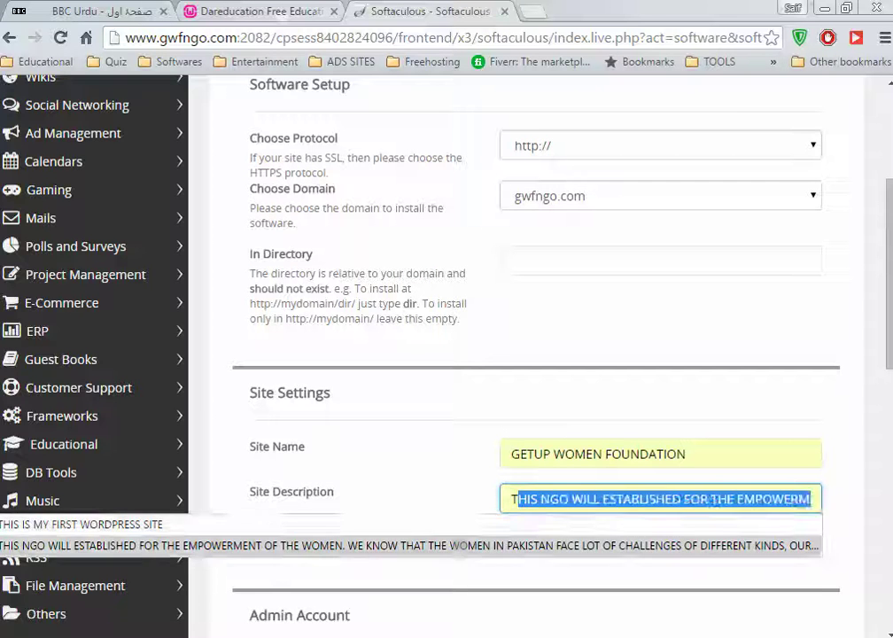
pyautogui.press('Return')
# Enter the custom admin username and saved password, inserting a digit to make it Strong
pyautogui.scroll(-3, 536, 354)
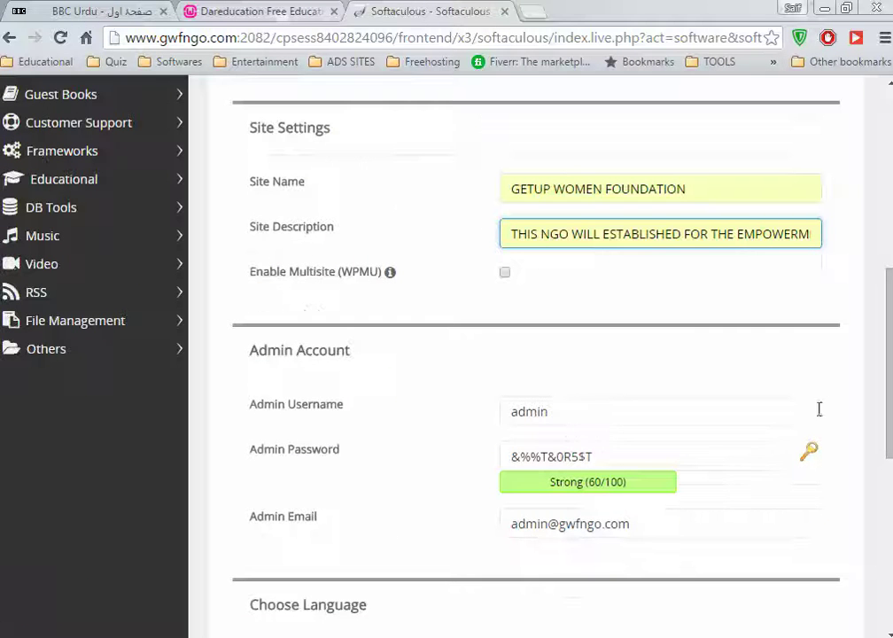
pyautogui.doubleClick(529, 411)
pyautogui.write('in')
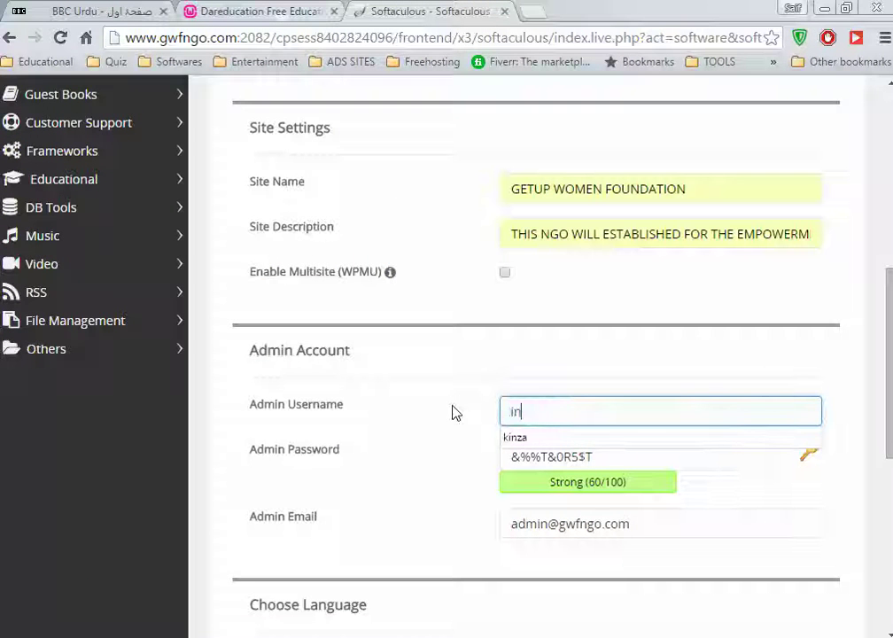
pyautogui.write('za')
pyautogui.press('Tab')
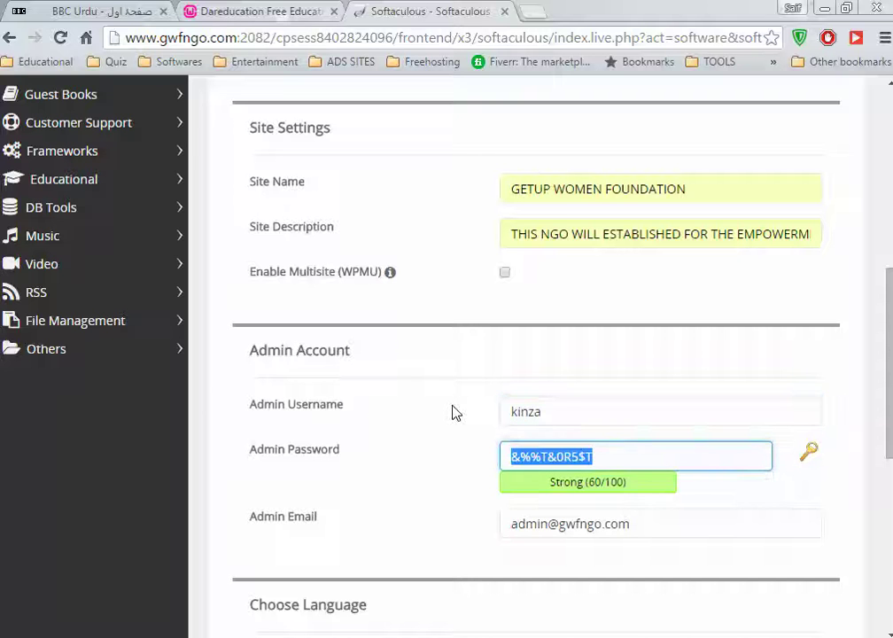
pyautogui.write('P')
pyautogui.press('Down')
pyautogui.press('Return')
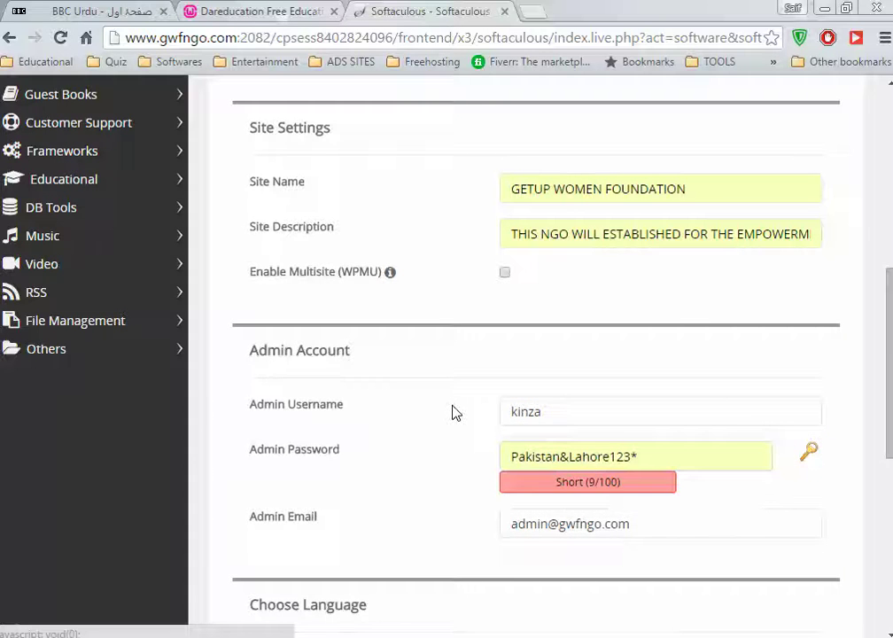
pyautogui.scroll(-3, 474, 434)
pyautogui.click(675, 195)
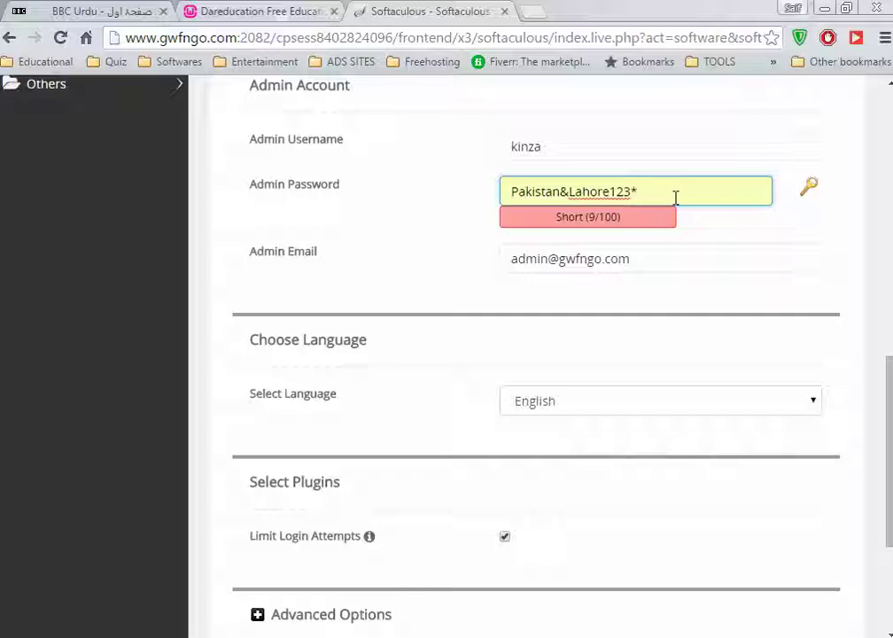
pyautogui.press('Left')
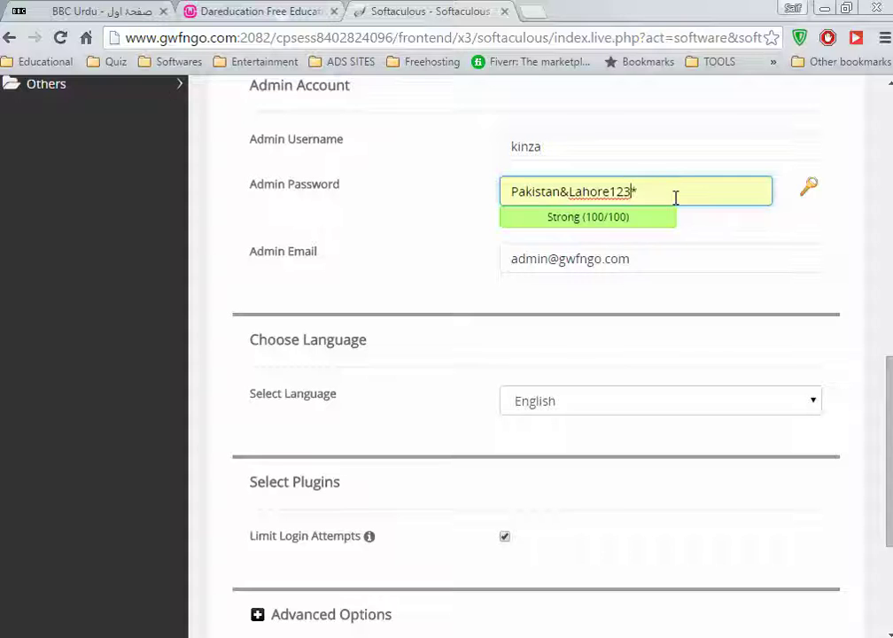
pyautogui.write('4')
# Fill both the admin e-mail and installation-details e-mail with the admin's saved address
pyautogui.click(667, 256)
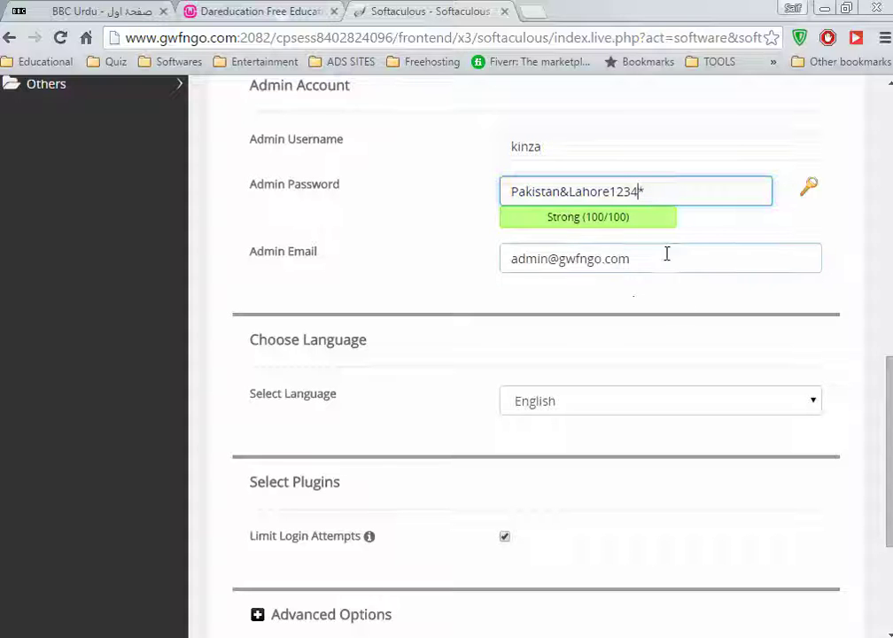
pyautogui.moveTo(670, 258); pyautogui.dragTo(399, 264)
pyautogui.write('kinz')
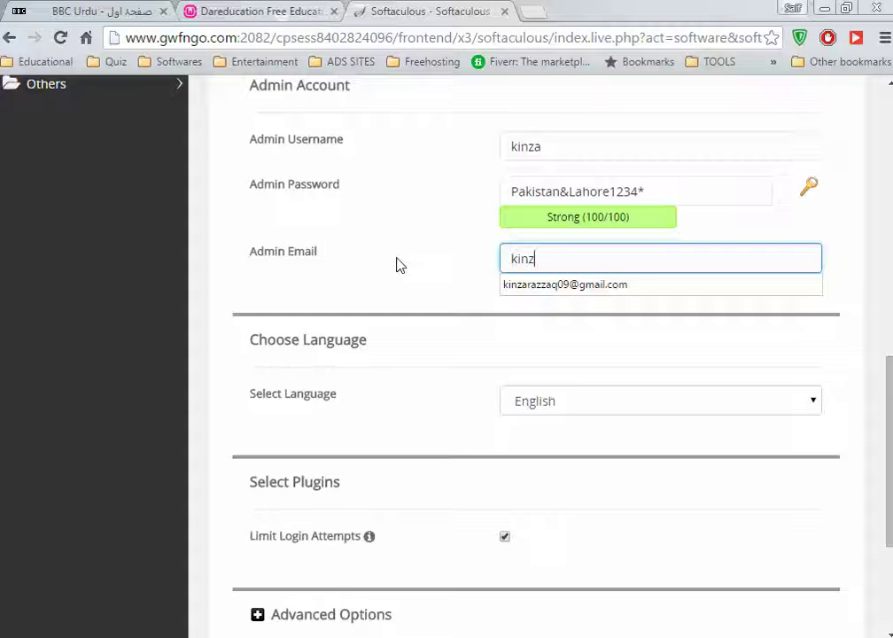
pyautogui.press('Down')
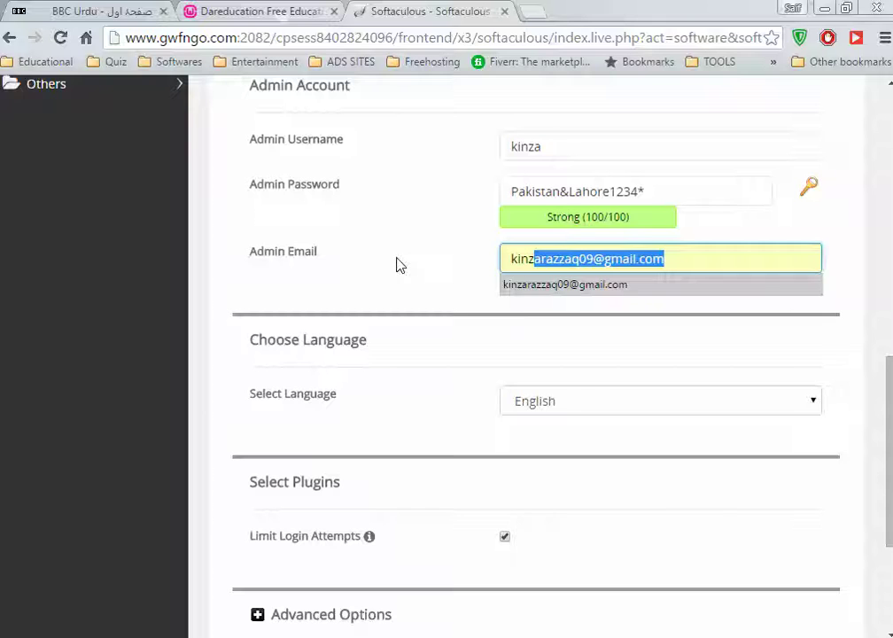
pyautogui.press('Tab')
pyautogui.scroll(-3, 703, 473)
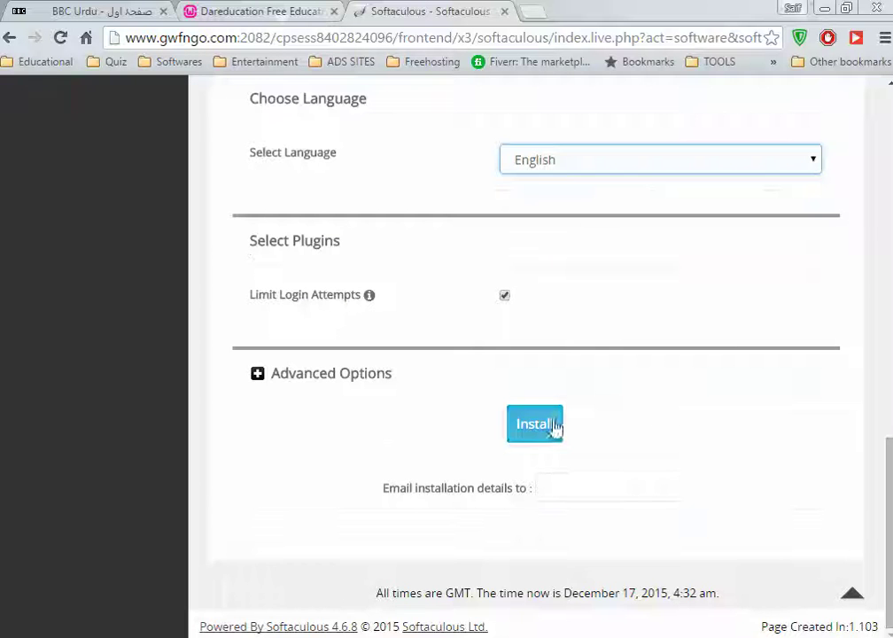
pyautogui.click(598, 490)
pyautogui.write('kin')
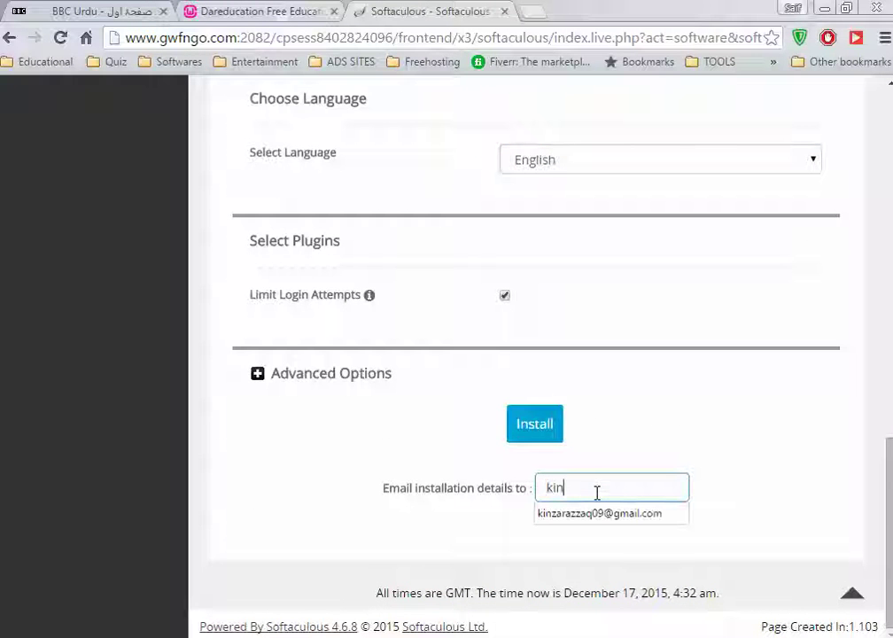
pyautogui.press('Down')
pyautogui.press('Tab')
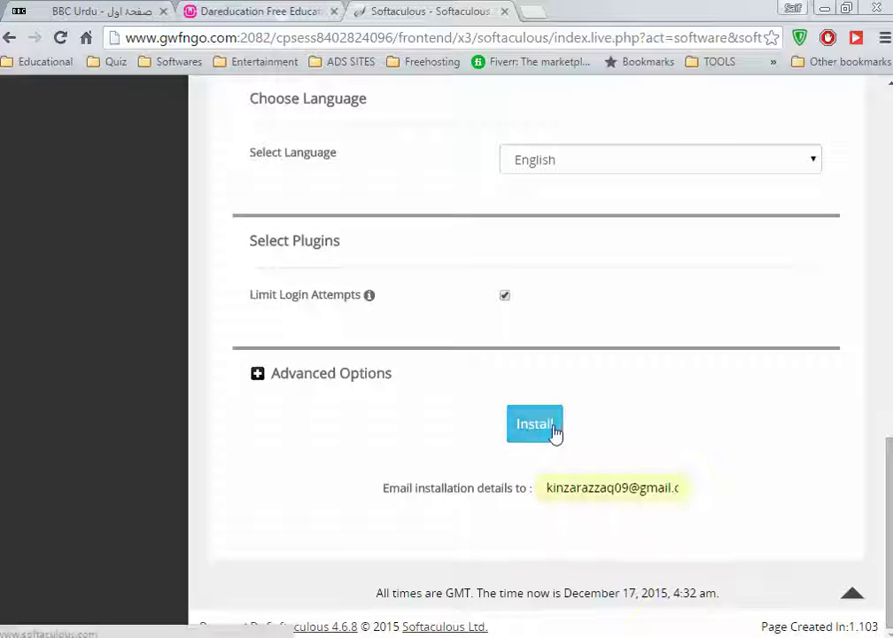
# Launch the WordPress install, dismiss the connection-lost alert, and return to the control panel
pyautogui.click(552, 425)
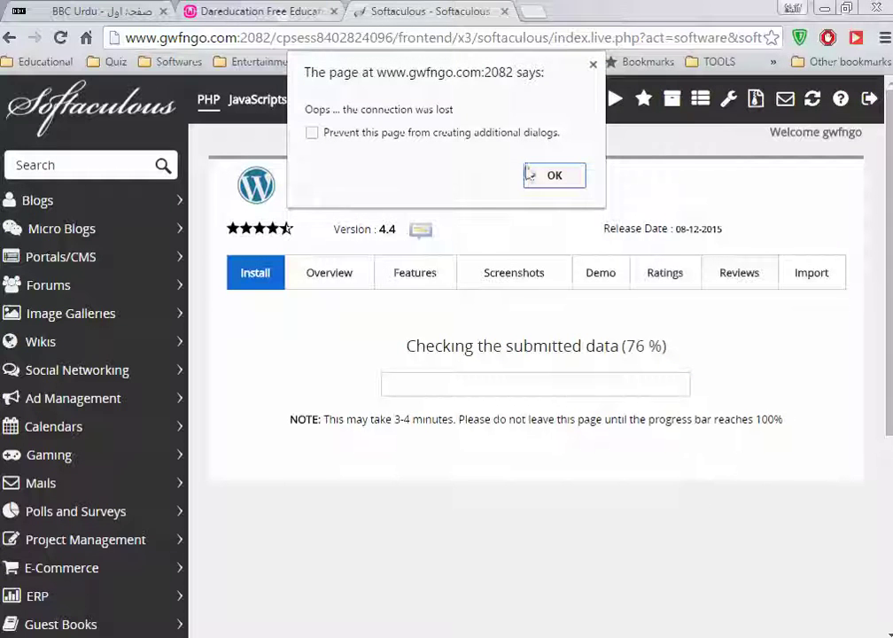
pyautogui.click(555, 176)
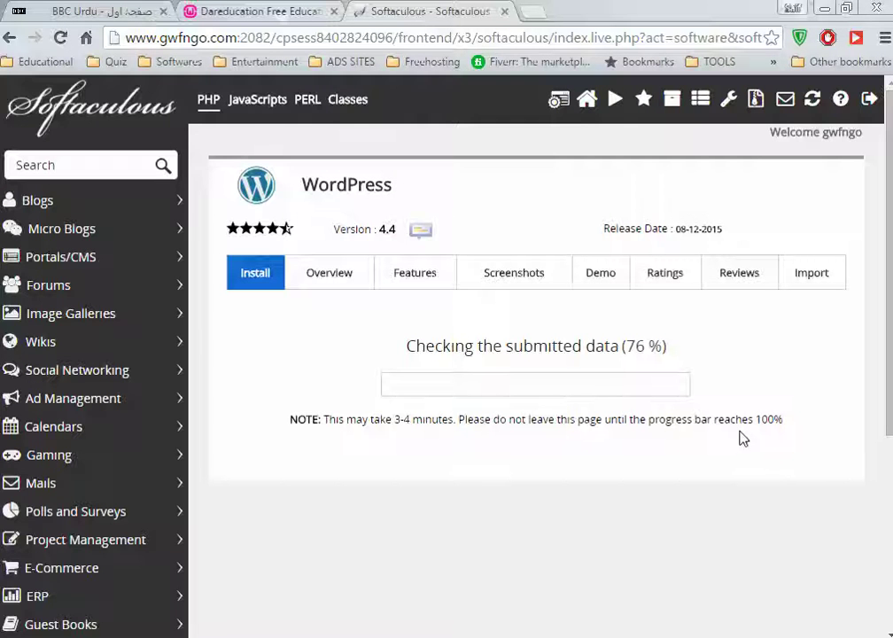
pyautogui.click(565, 104)
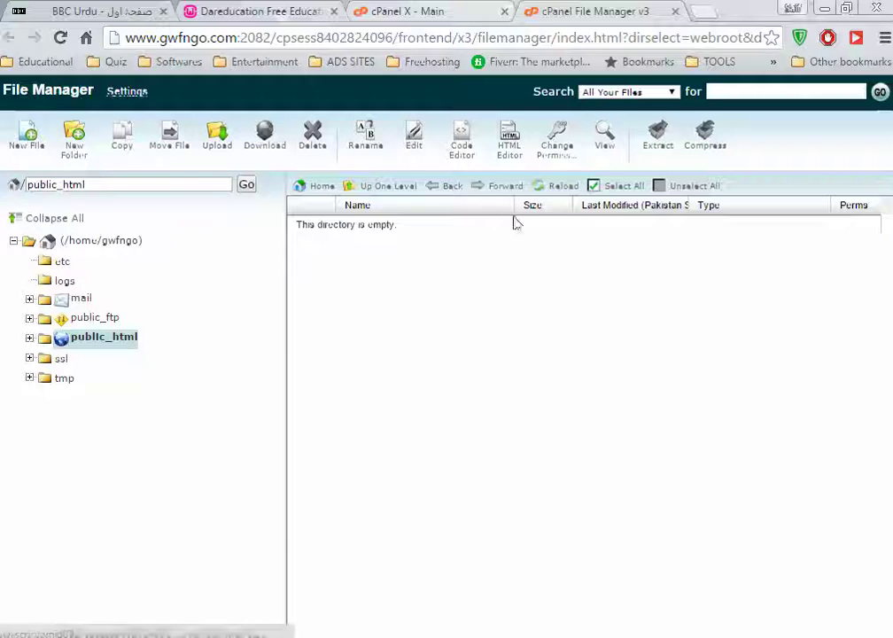
# Open MySQL Databases from cPanel home, close the File Manager tab, and scroll to Current Databases
pyautogui.click(459, 12)
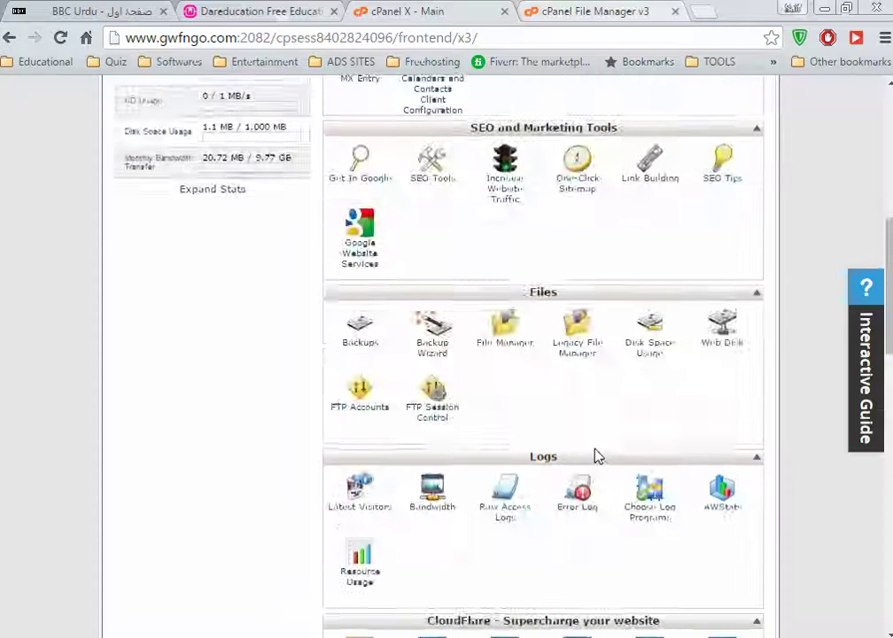
pyautogui.scroll(-6, 592, 450)
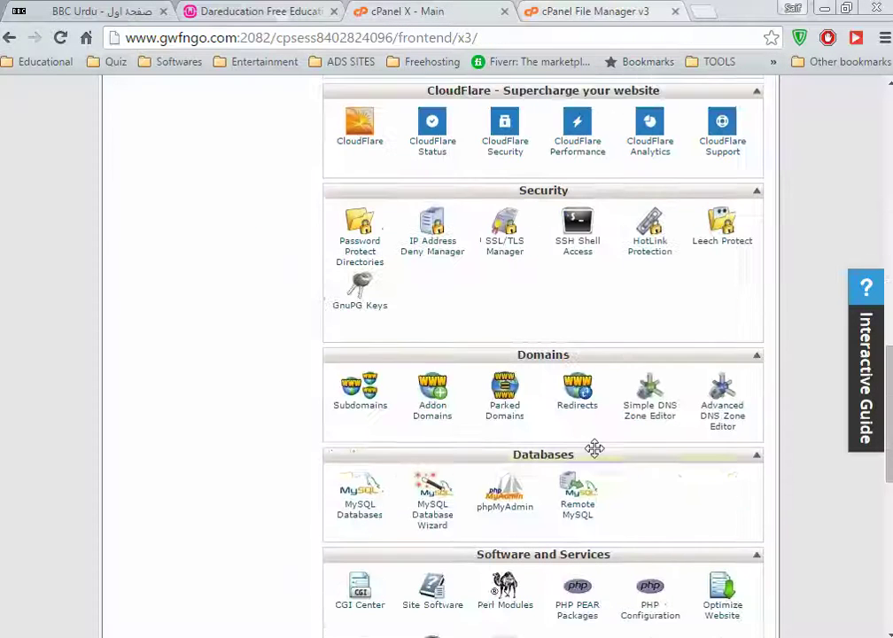
pyautogui.click(362, 499)
pyautogui.click(593, 11)
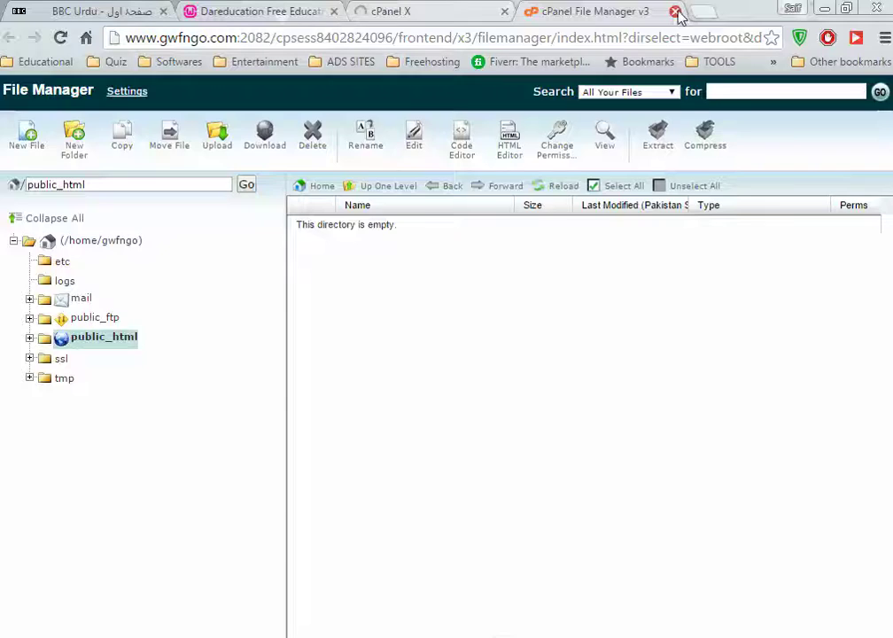
pyautogui.click(675, 11)
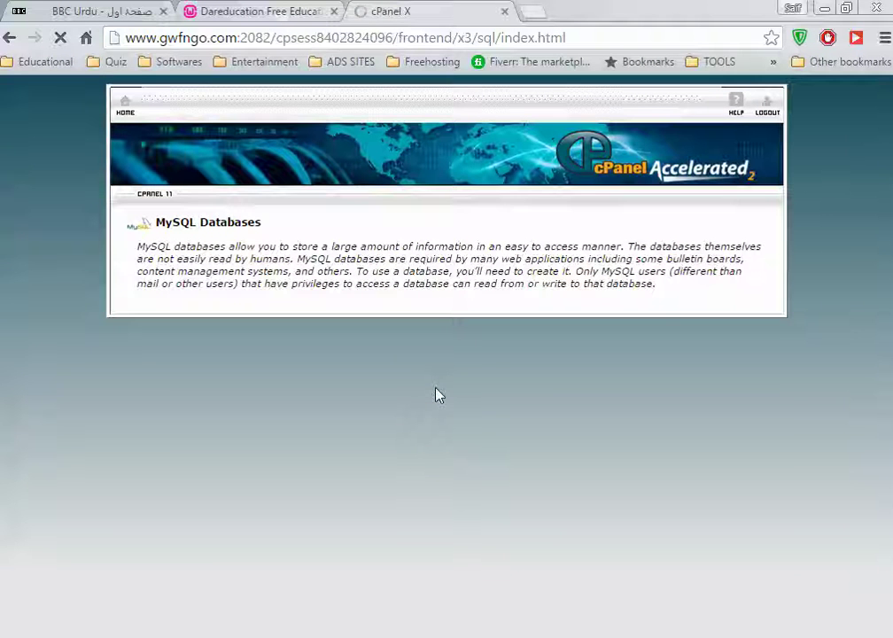
pyautogui.scroll(-4, 461, 461)
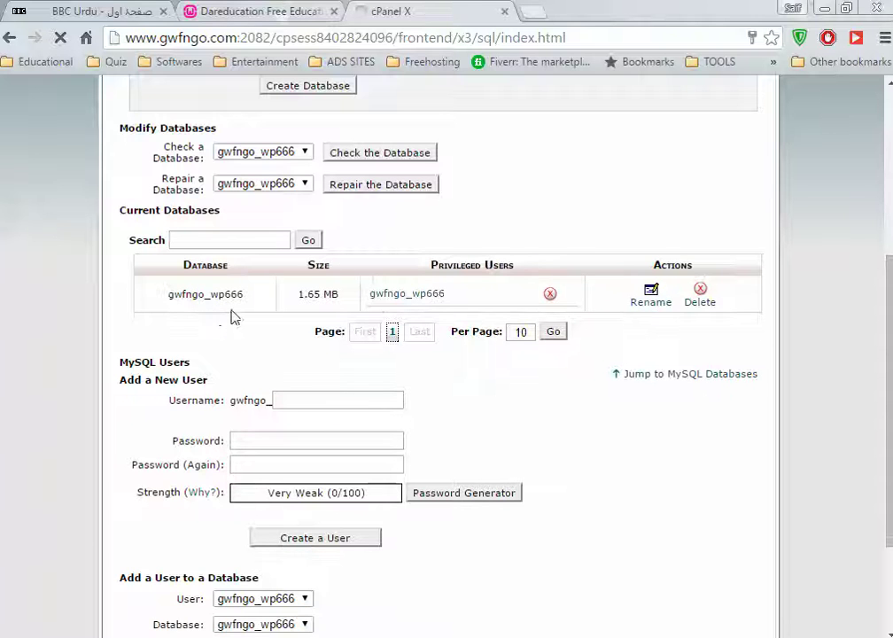
# Permanently delete the gwfngo_wp666 database and go back to the databases list
pyautogui.click(699, 302)
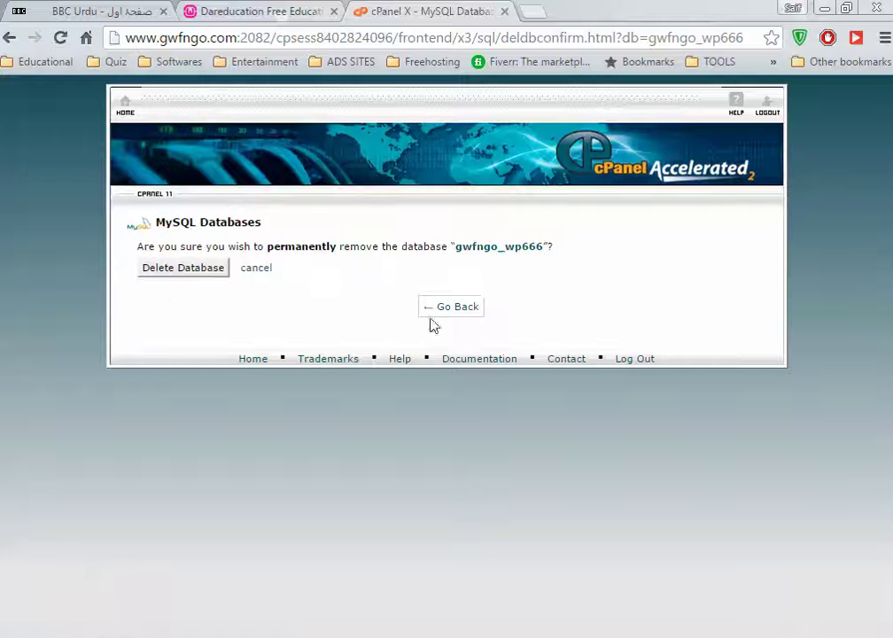
pyautogui.click(202, 278)
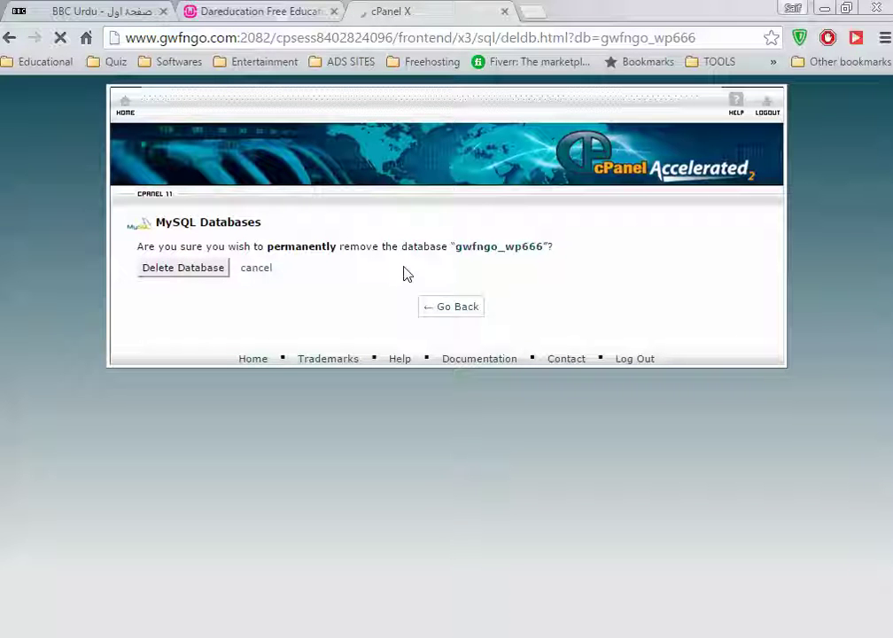
pyautogui.click(195, 268)
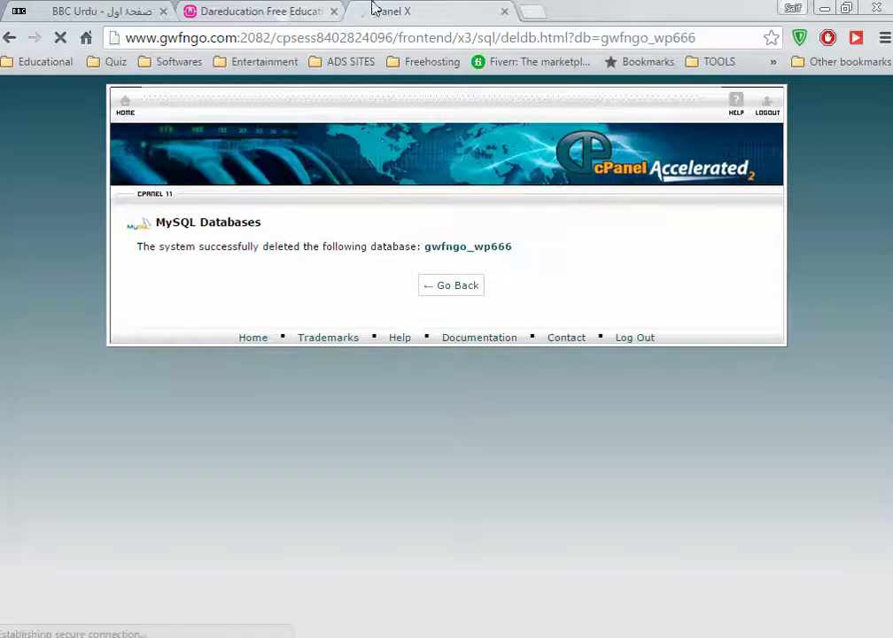
pyautogui.click(446, 285)
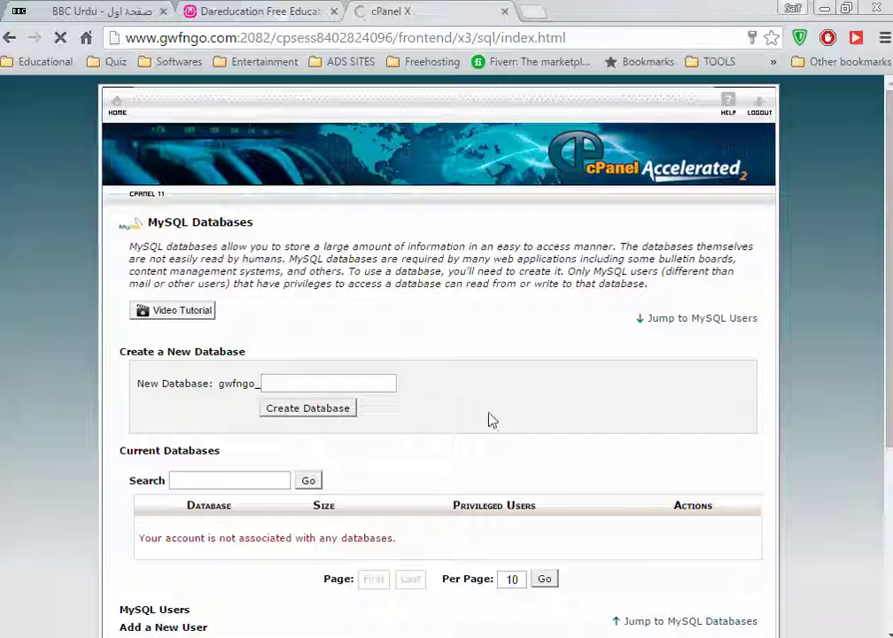
pyautogui.scroll(-3, 496, 390)
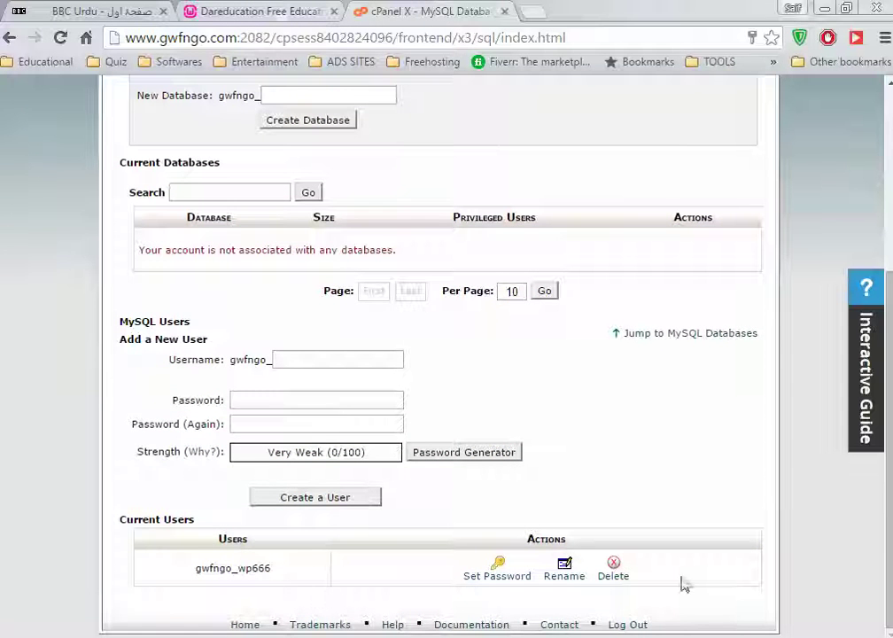
# Delete the leftover gwfngo_wp666 MySQL user and return to the MySQL Databases page
pyautogui.click(610, 576)
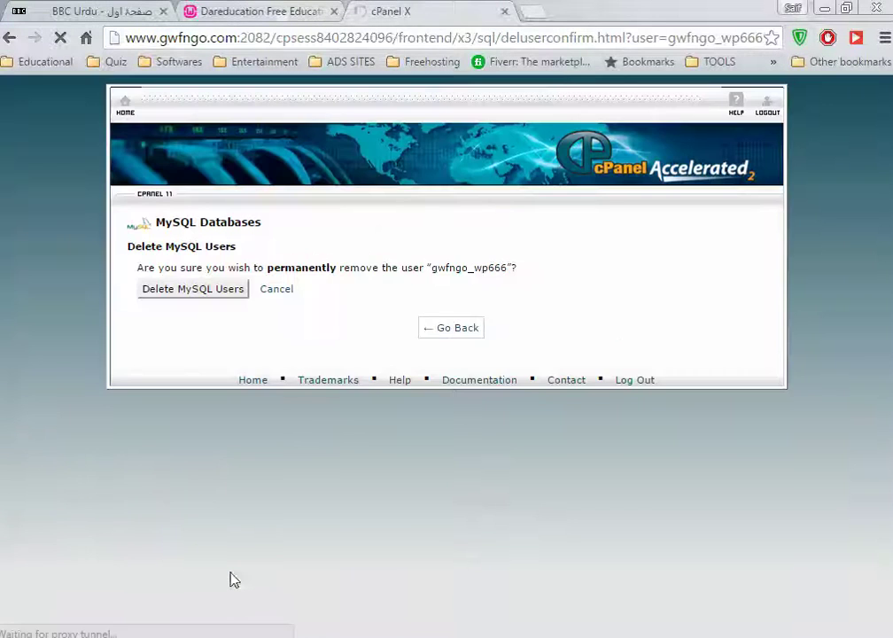
pyautogui.click(213, 297)
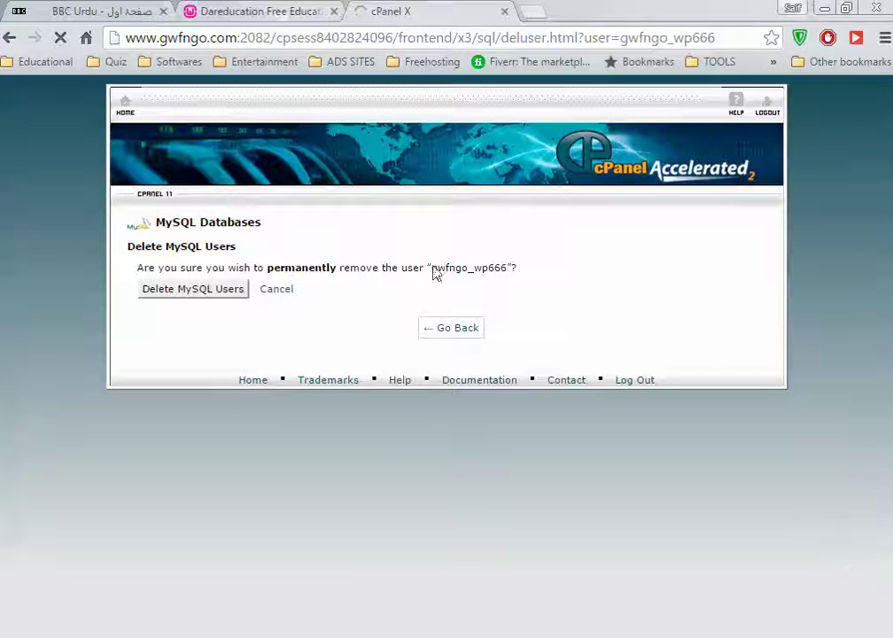
pyautogui.click(738, 637)
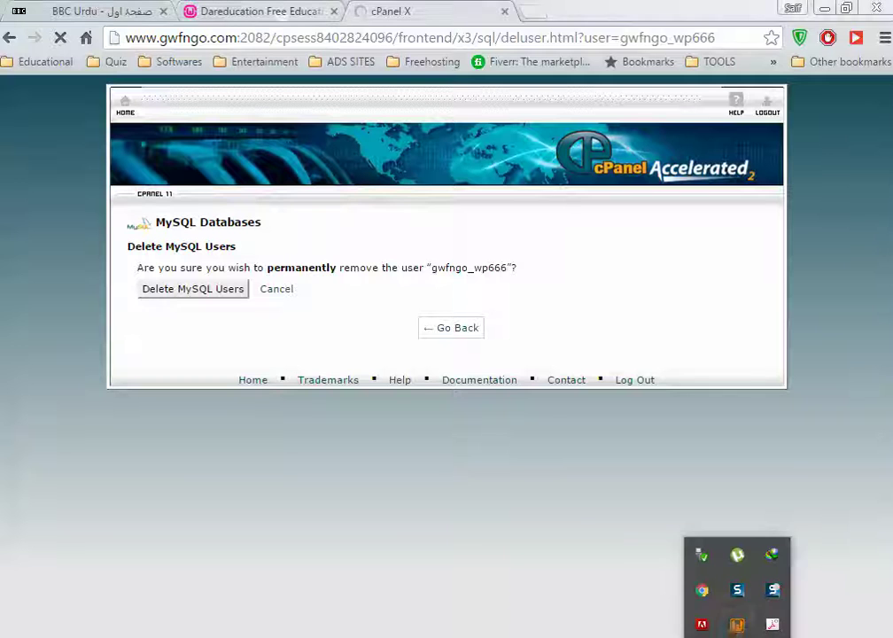
pyautogui.click(463, 506)
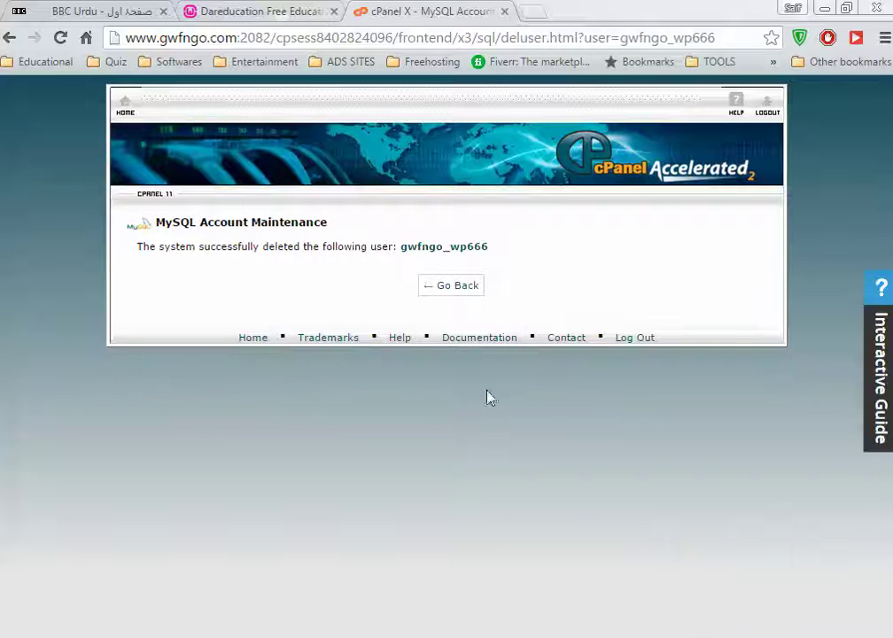
pyautogui.click(467, 286)
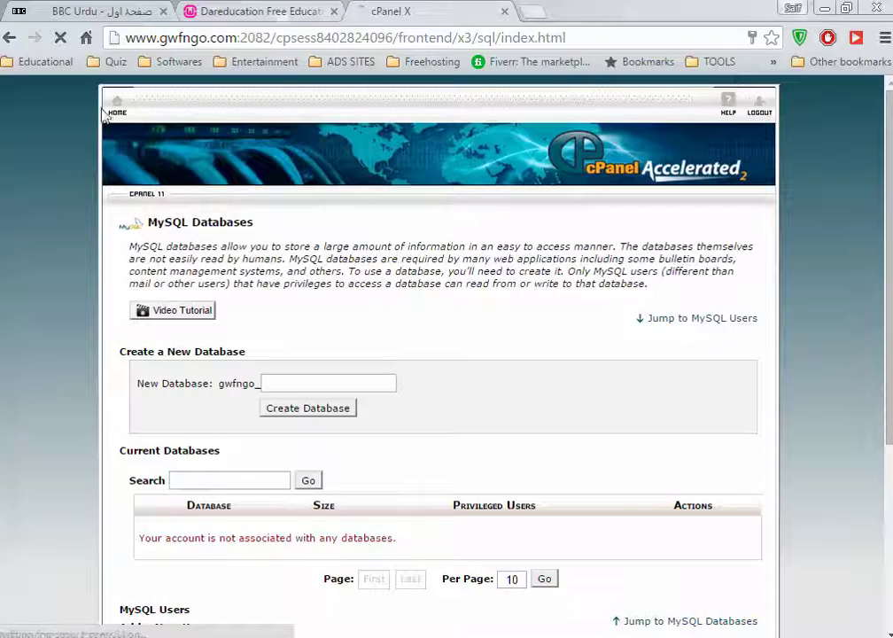
# Return to cPanel Home and open the Softaculous WordPress install form
pyautogui.click(116, 118)
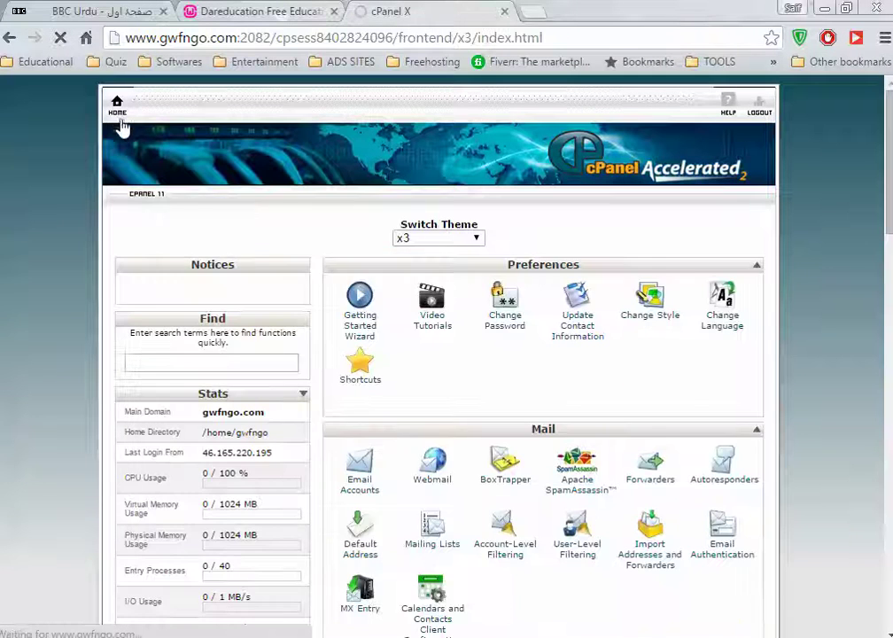
pyautogui.scroll(-10, 299, 223)
pyautogui.scroll(-4, 568, 538)
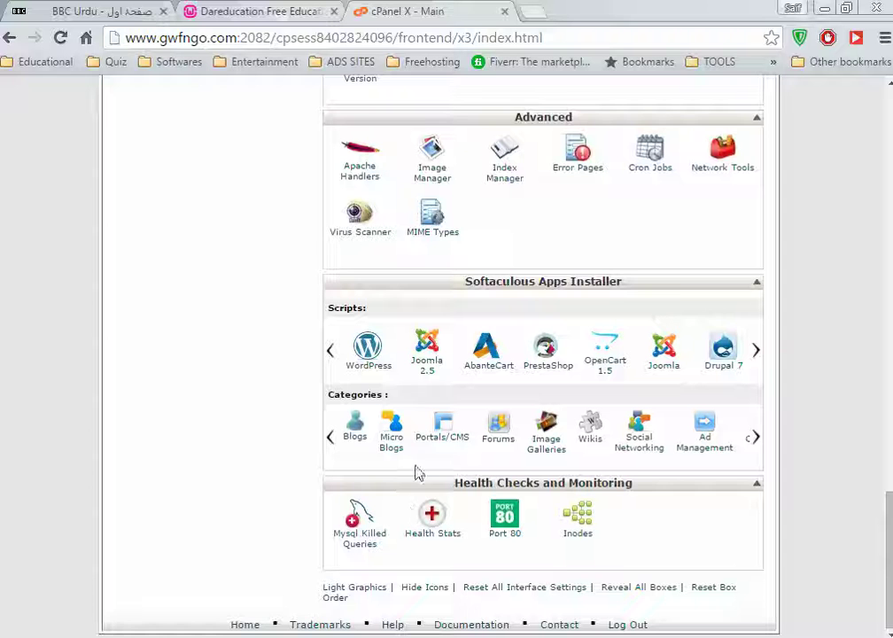
pyautogui.click(371, 363)
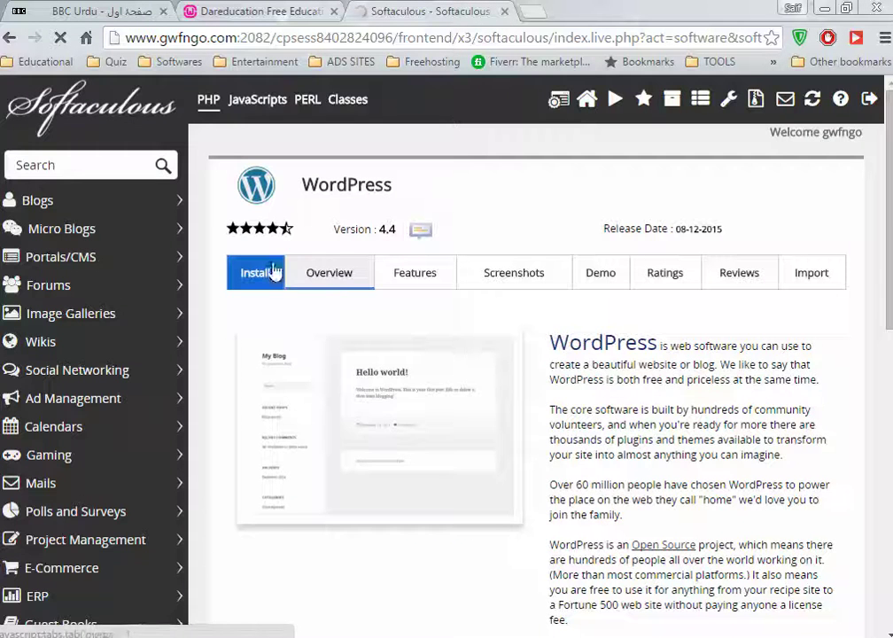
pyautogui.click(273, 272)
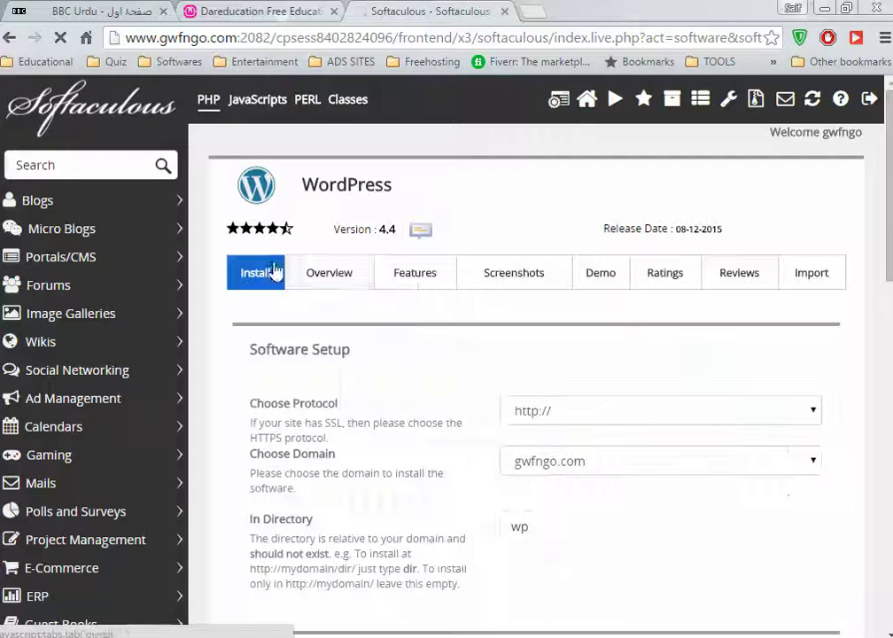
pyautogui.scroll(-2, 479, 335)
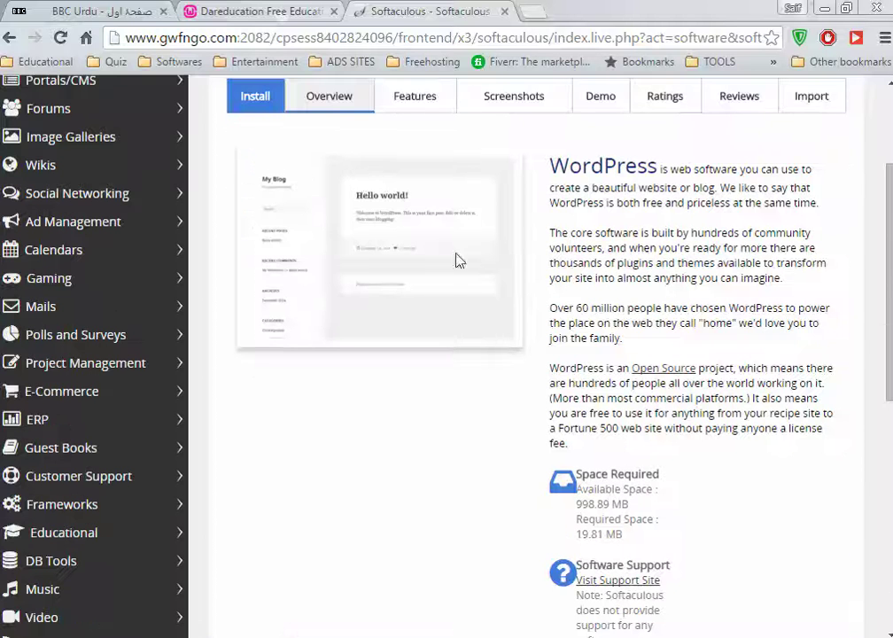
pyautogui.click(279, 108)
pyautogui.scroll(-2, 618, 328)
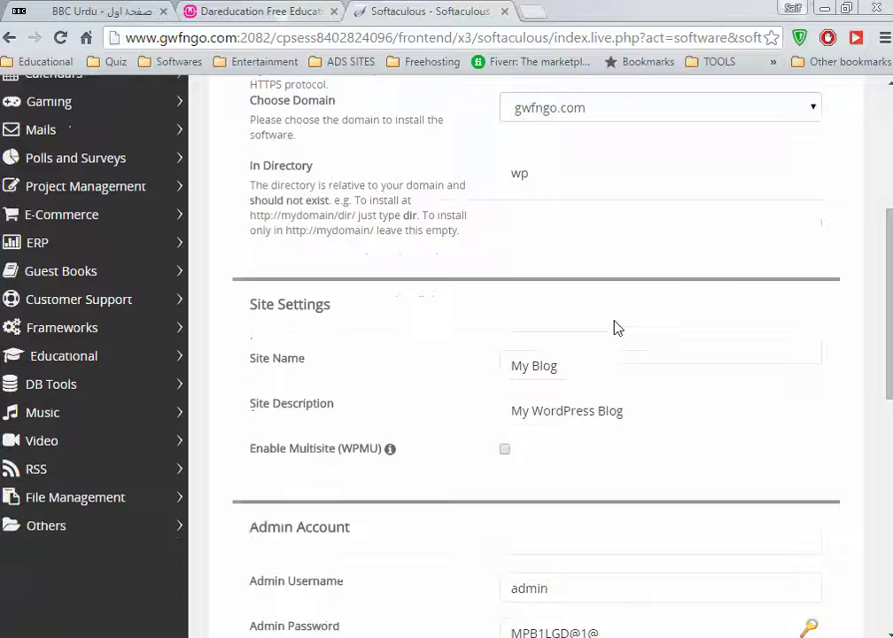
# Clear the wp In Directory value, name the site GETUP WOMEN FOUNDATION, and add the saved NGO description
pyautogui.moveTo(550, 173); pyautogui.dragTo(247, 182)
pyautogui.press('BackSpace')
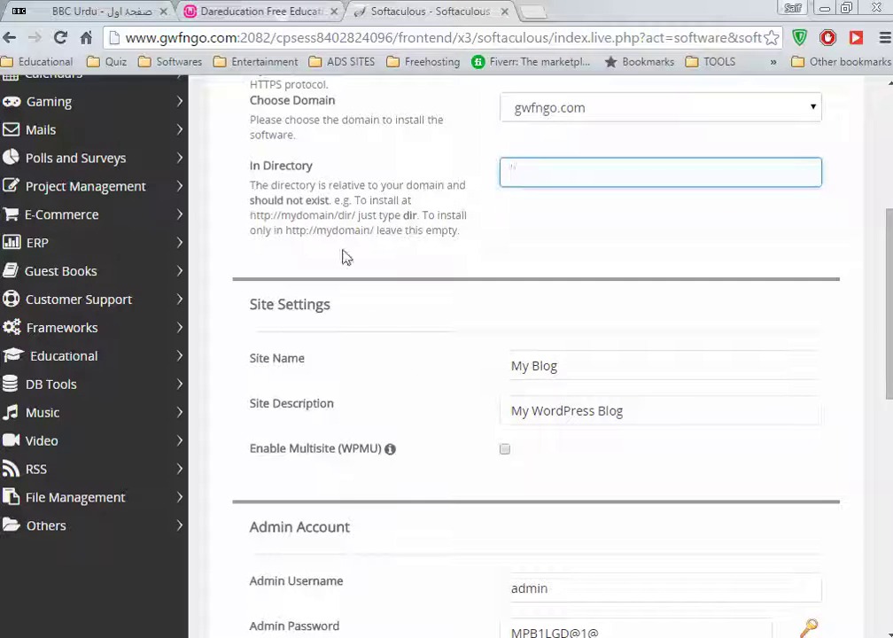
pyautogui.moveTo(557, 367); pyautogui.dragTo(260, 373)
pyautogui.write('g')
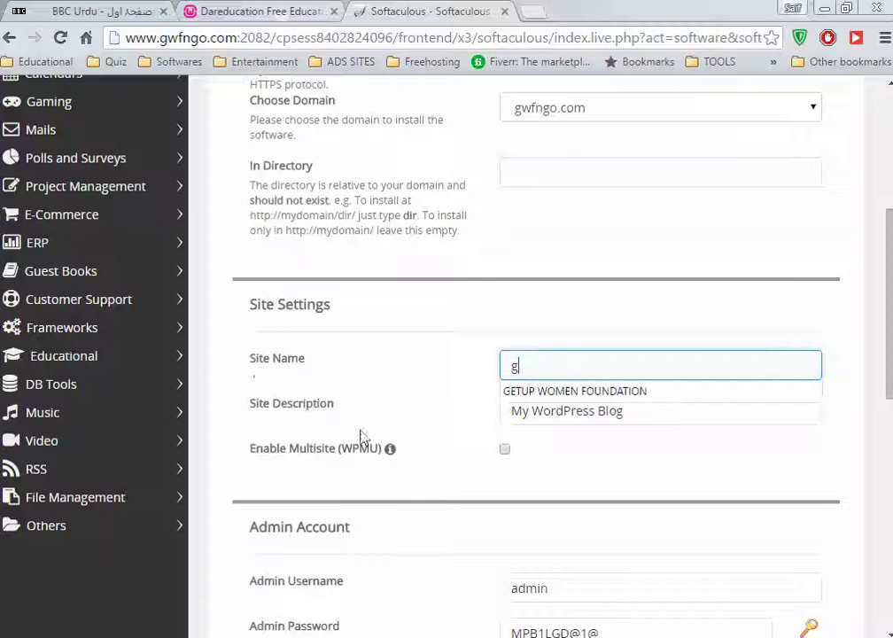
pyautogui.click(553, 395)
pyautogui.moveTo(629, 415); pyautogui.dragTo(149, 401)
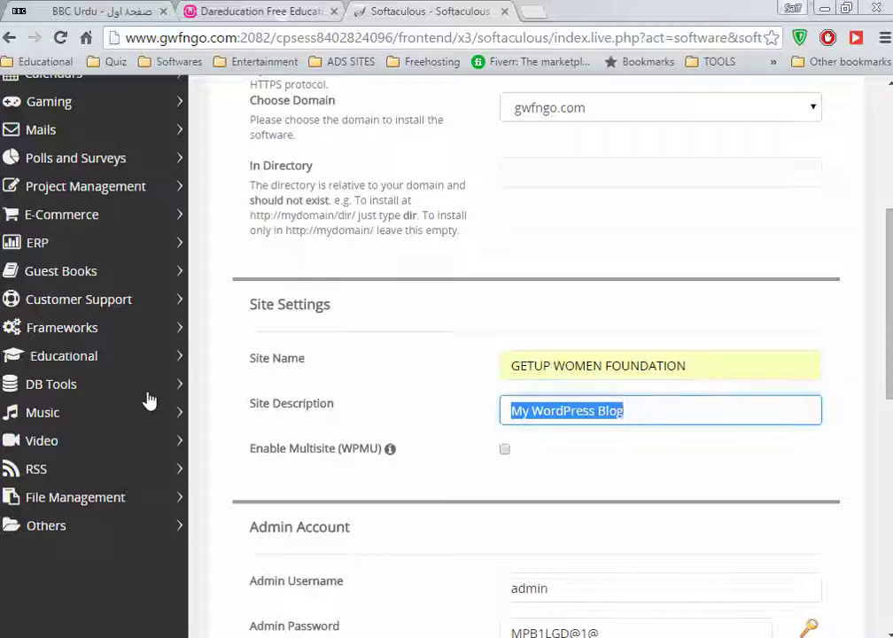
pyautogui.write('t')
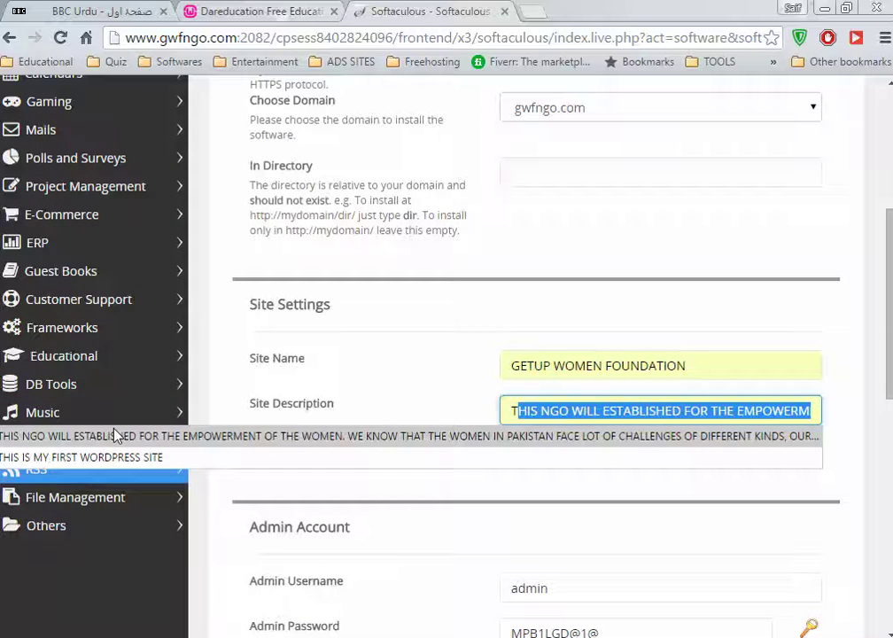
pyautogui.click(113, 434)
# Set a custom admin username and pick a saved admin password
pyautogui.scroll(-4, 478, 329)
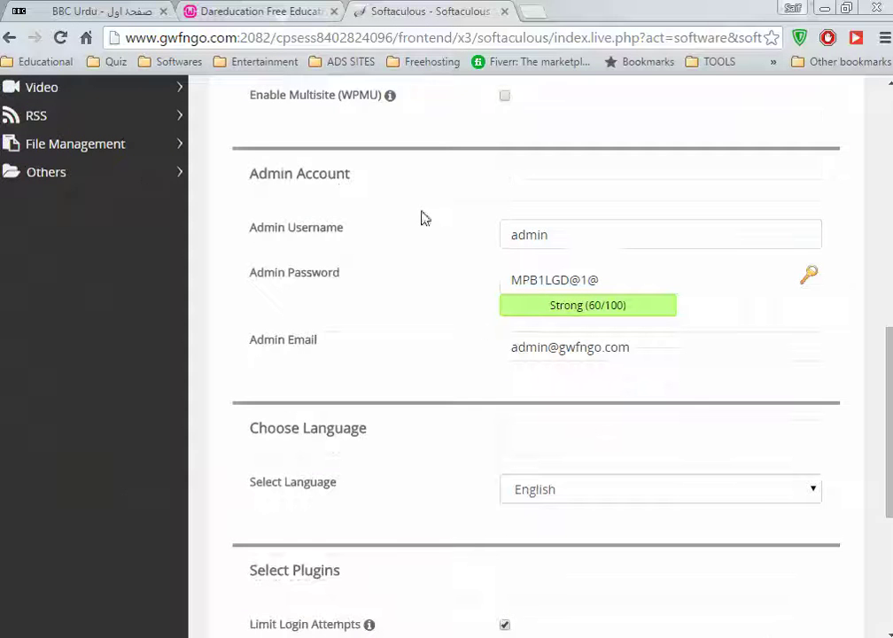
pyautogui.doubleClick(550, 238)
pyautogui.write('kiz')
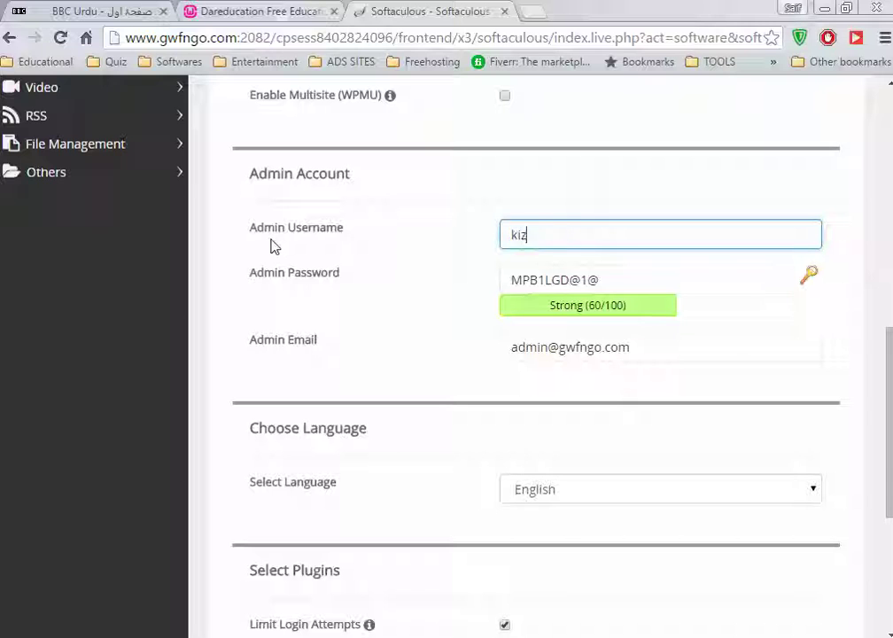
pyautogui.press('BackSpace')
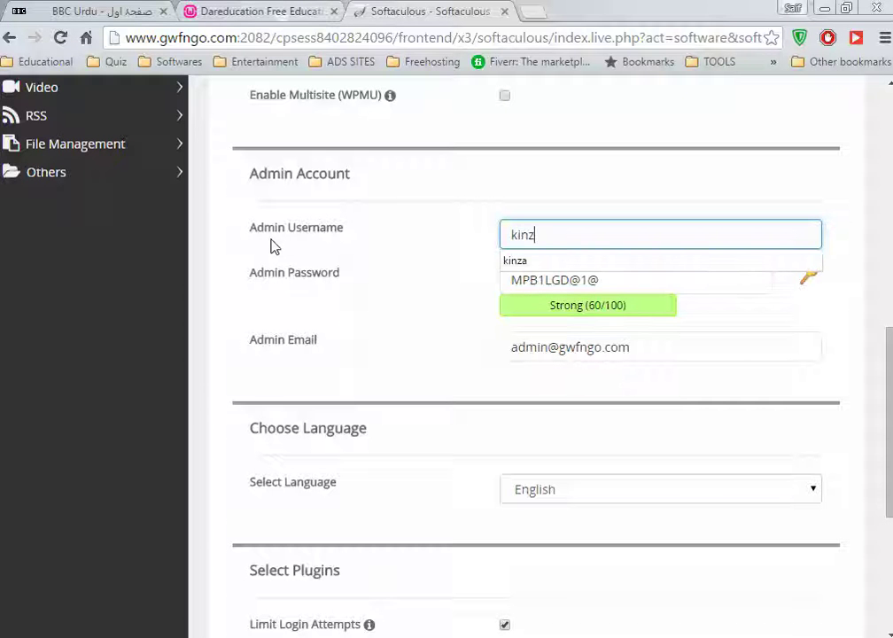
pyautogui.write('nz')
pyautogui.press('Down')
pyautogui.press('Tab')
pyautogui.write('P')
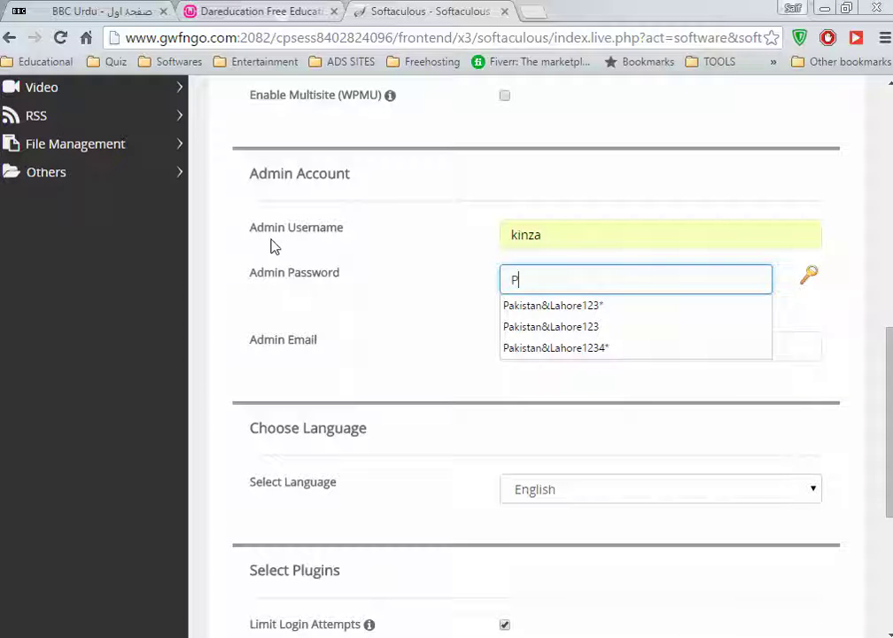
pyautogui.press('Down')
pyautogui.press('Down')
pyautogui.press('Down')
pyautogui.press('Tab')
# Check the admin password and replace the default admin email with the suggested address
pyautogui.scroll(-1, 413, 263)
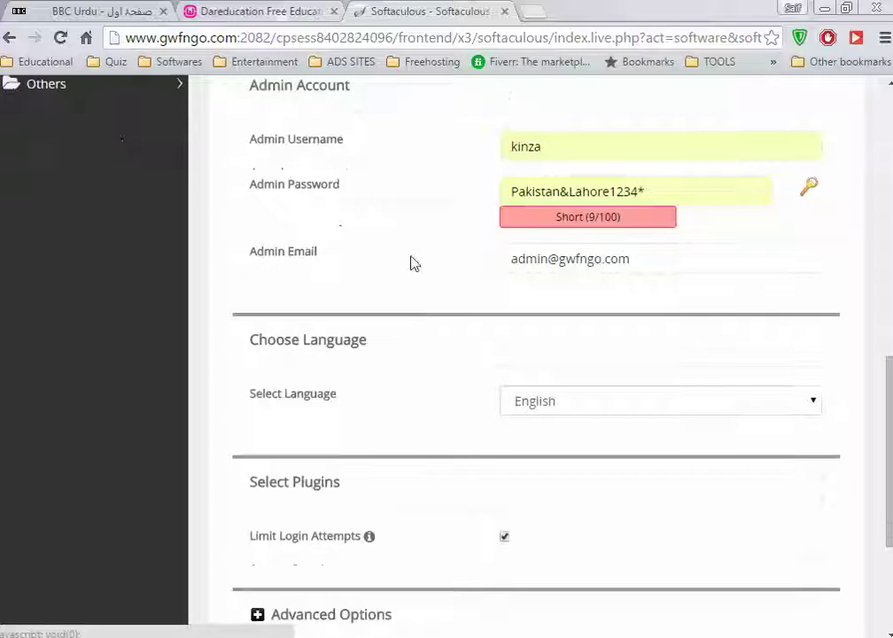
pyautogui.click(661, 257)
pyautogui.click(635, 312)
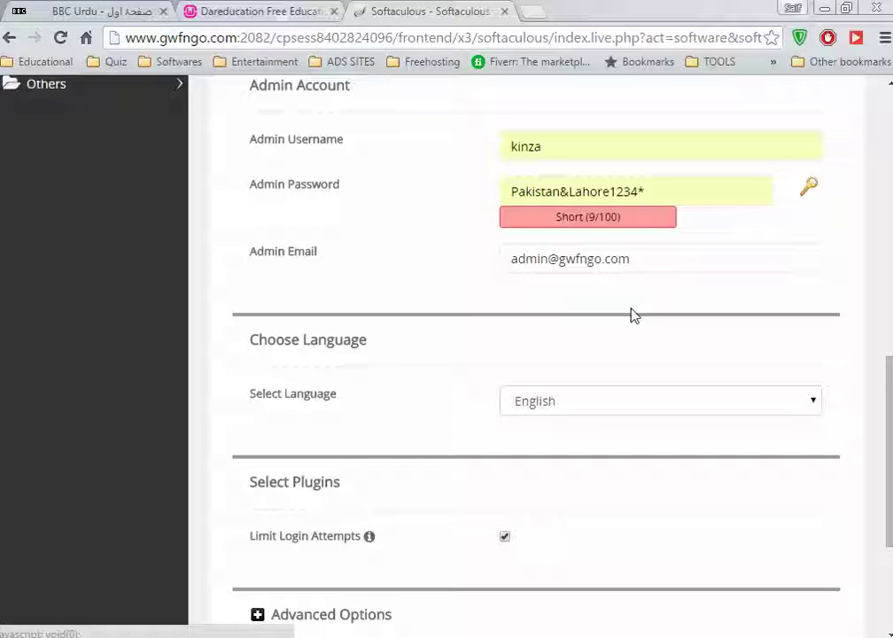
pyautogui.click(644, 191)
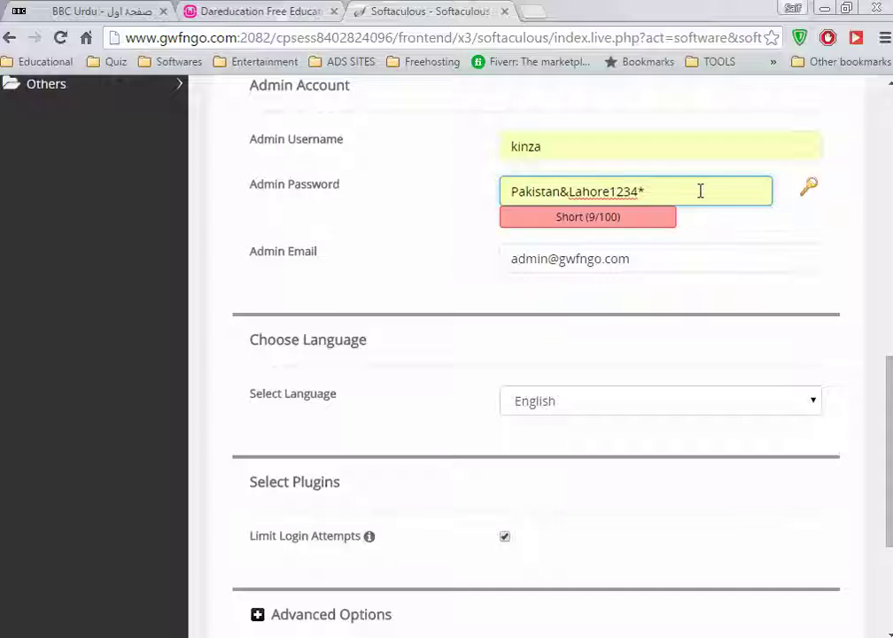
pyautogui.scroll(-2, 603, 319)
pyautogui.scroll(2, 600, 315)
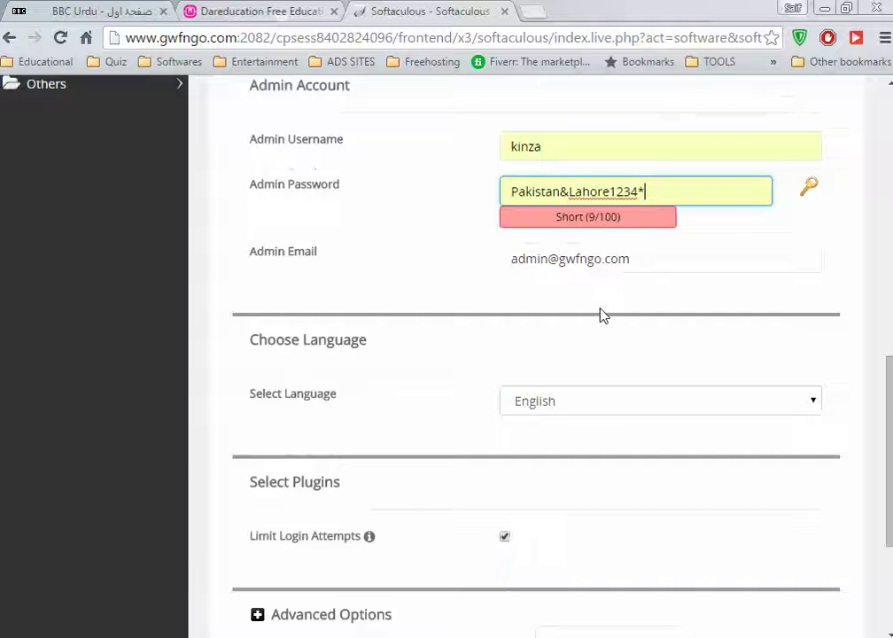
pyautogui.tripleClick(689, 255)
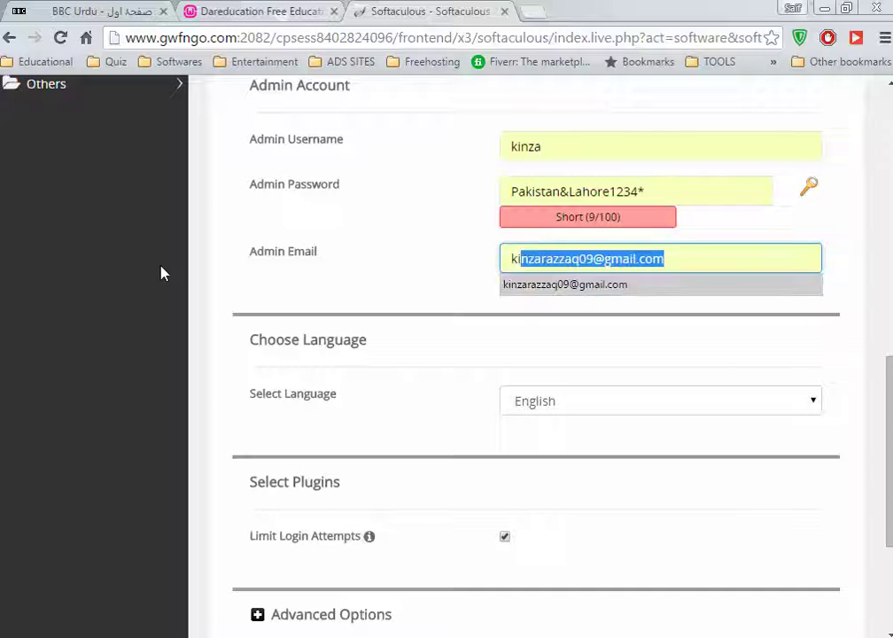
pyautogui.press('Tab')
# Enter the installation-details email and submit the install, which fails because .htaccess exists
pyautogui.scroll(-3, 212, 319)
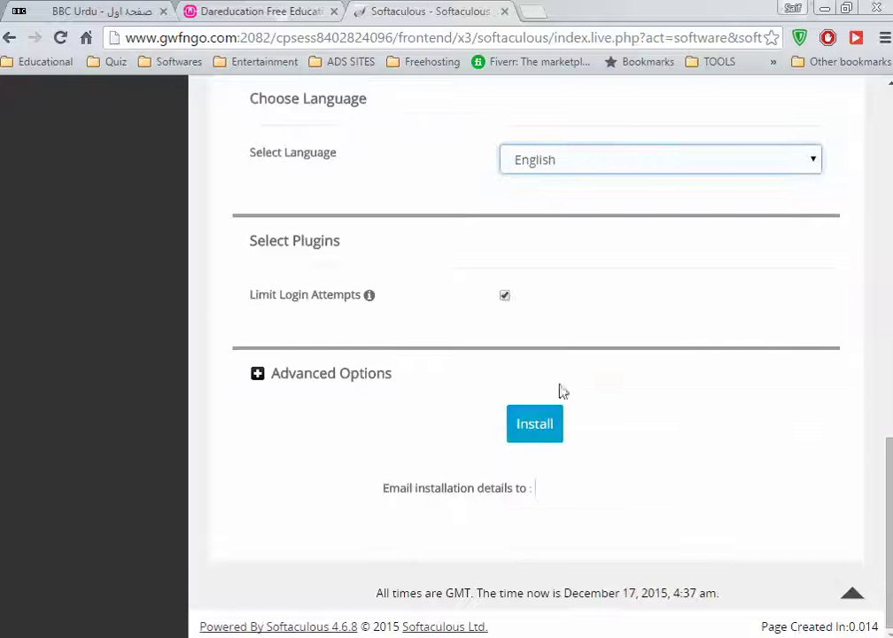
pyautogui.click(586, 486)
pyautogui.write('kin')
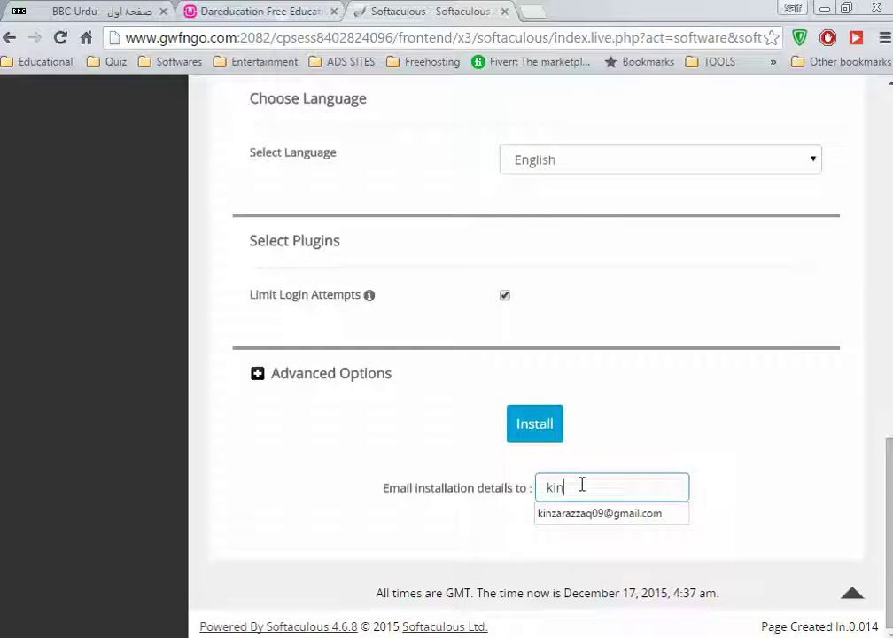
pyautogui.click(580, 516)
pyautogui.click(533, 430)
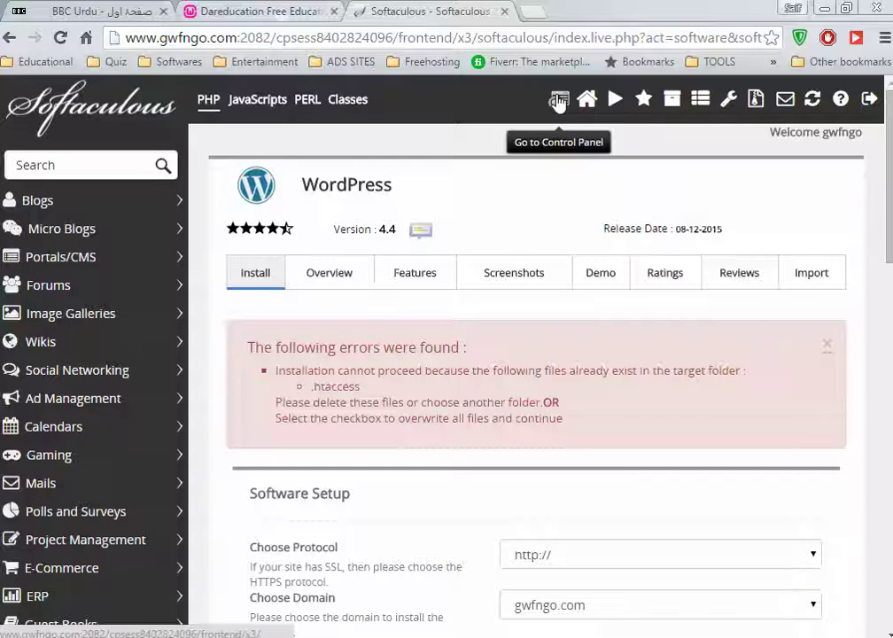
# Open File Manager in the Home Directory, confirm public_html is empty, and return to the main cPanel tab
pyautogui.click(560, 100)
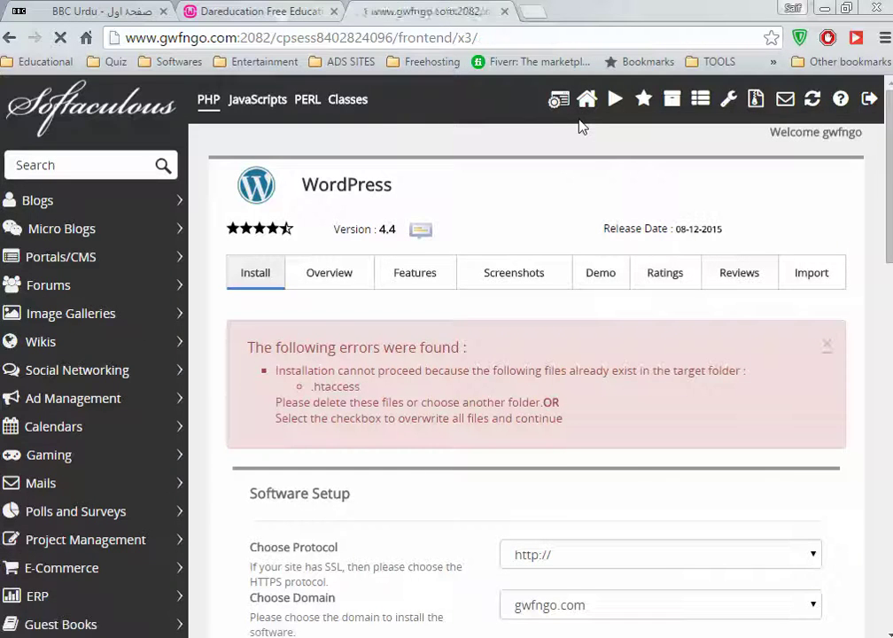
pyautogui.scroll(-5, 484, 315)
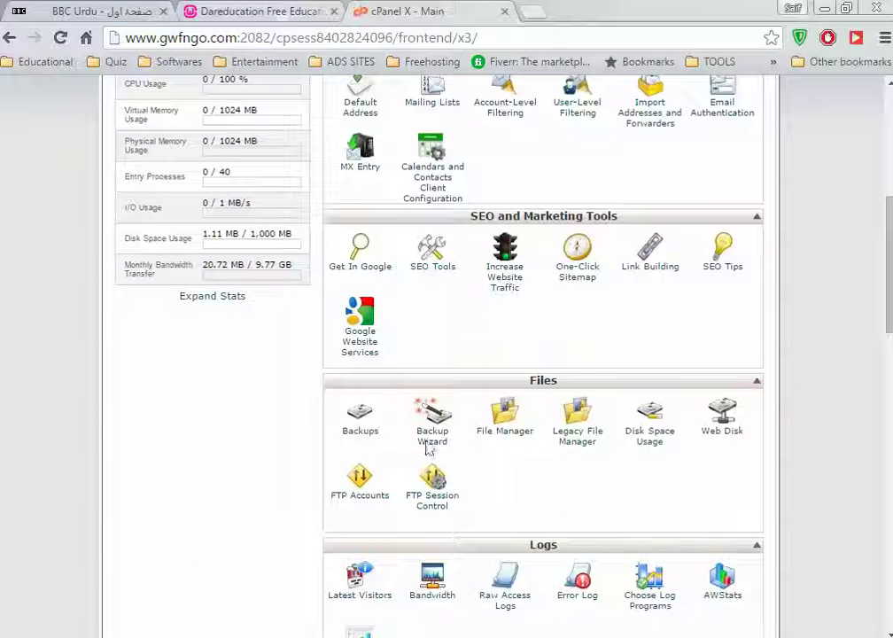
pyautogui.click(507, 434)
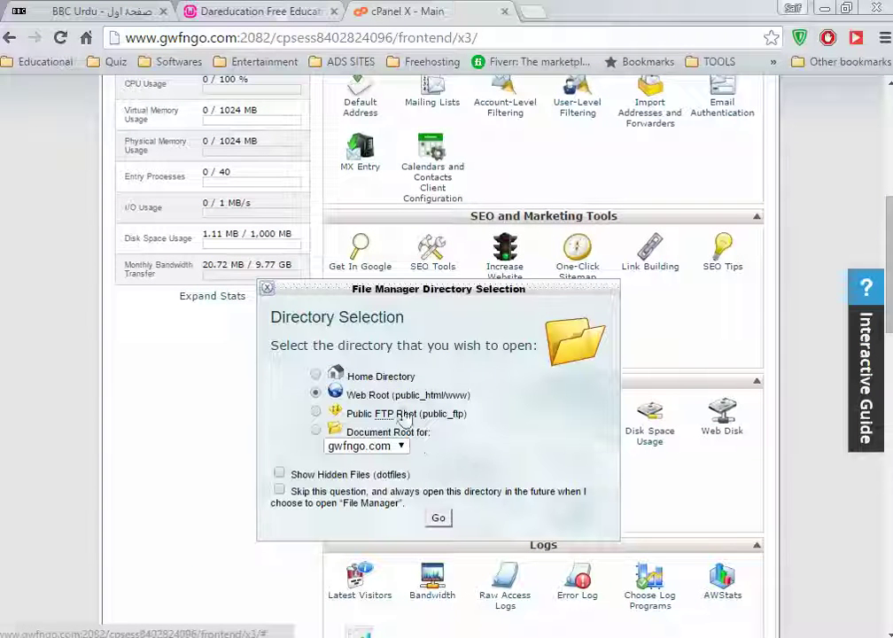
pyautogui.click(394, 376)
pyautogui.click(438, 518)
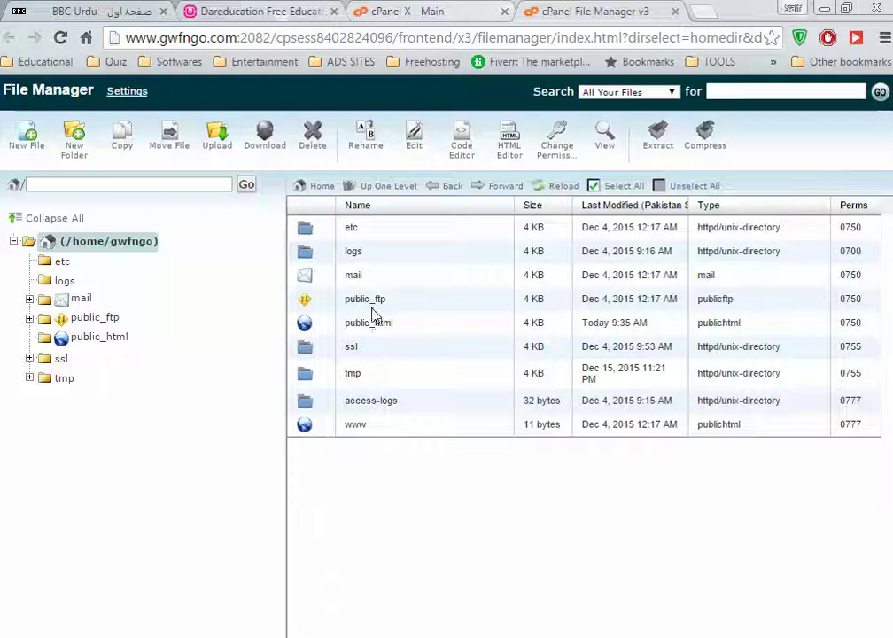
pyautogui.click(371, 323)
pyautogui.click(380, 323)
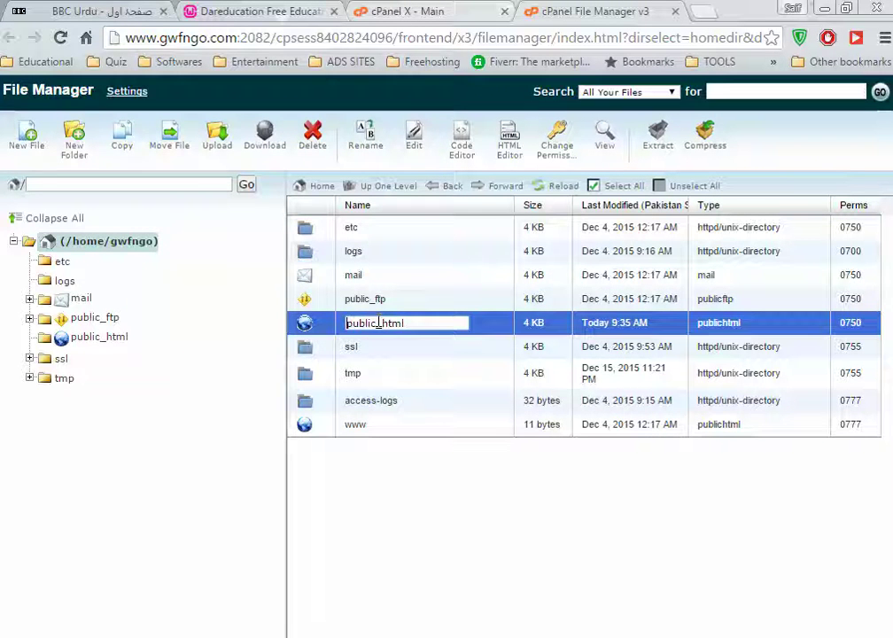
pyautogui.doubleClick(304, 323)
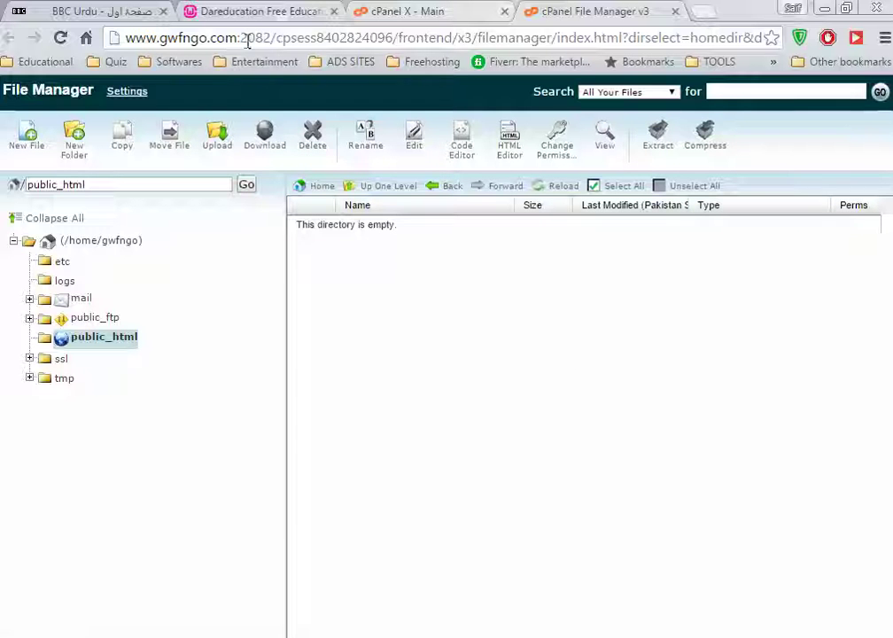
pyautogui.click(448, 11)
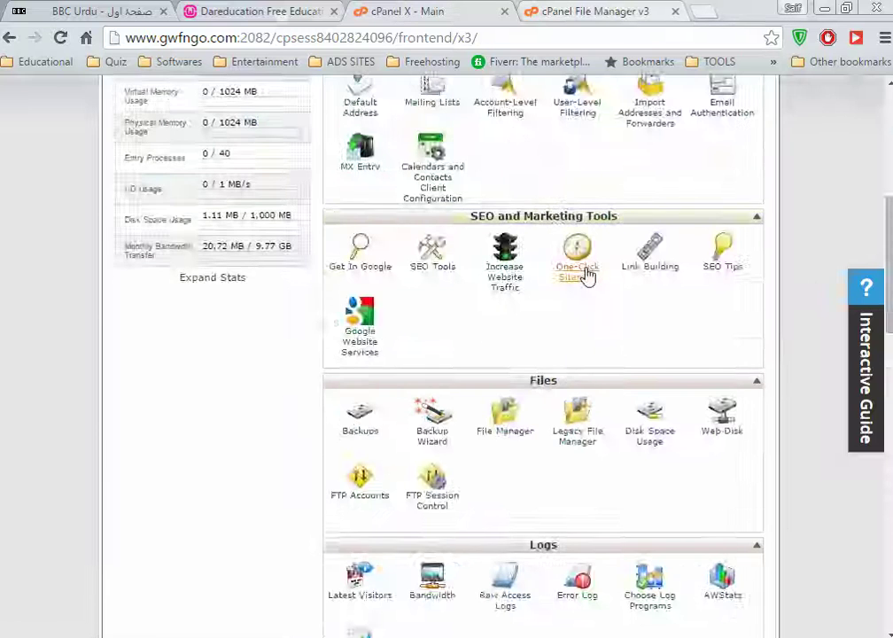
# Open the Softaculous WordPress Install form for gwfngo.com and begin editing the wp In Directory field
pyautogui.scroll(-10, 588, 277)
pyautogui.scroll(-1, 589, 271)
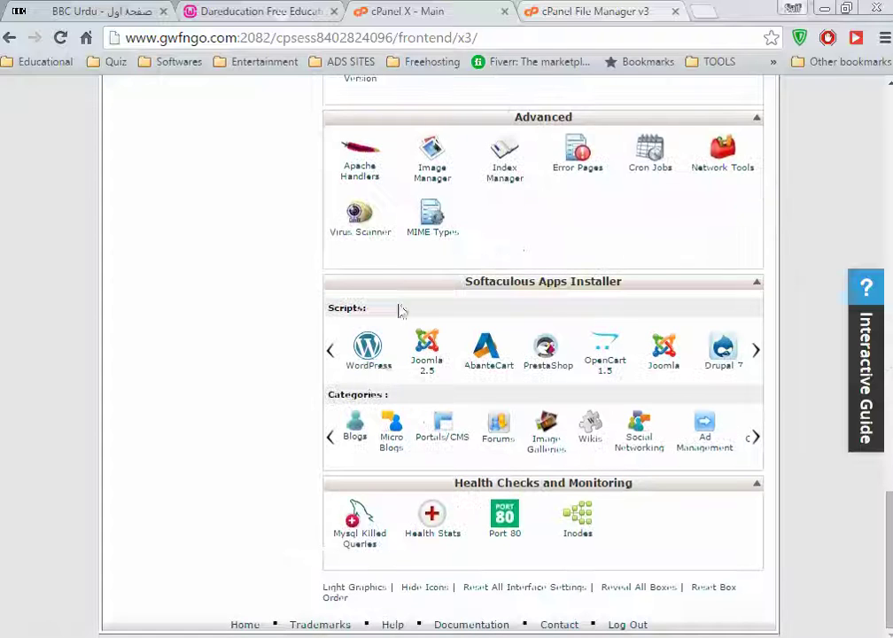
pyautogui.click(383, 371)
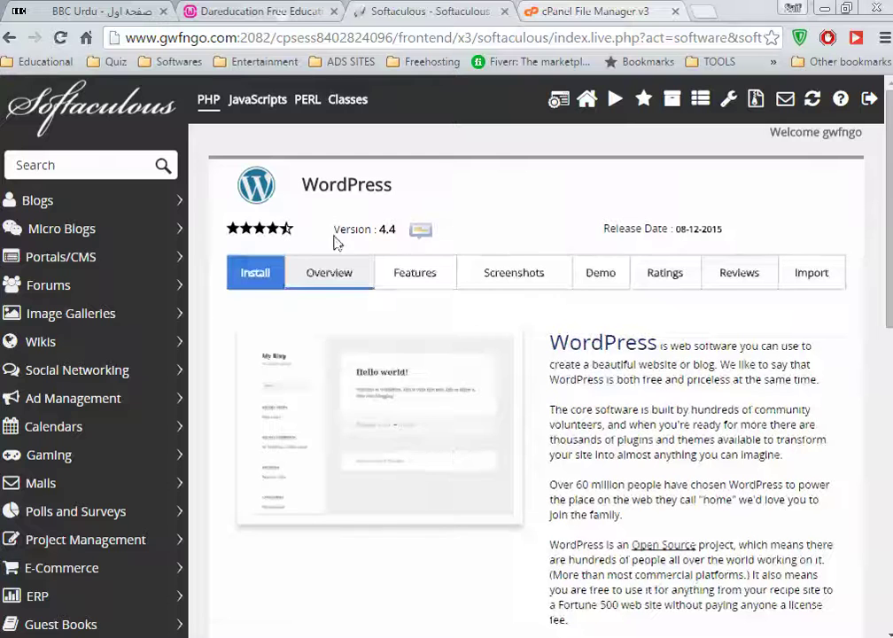
pyautogui.click(248, 275)
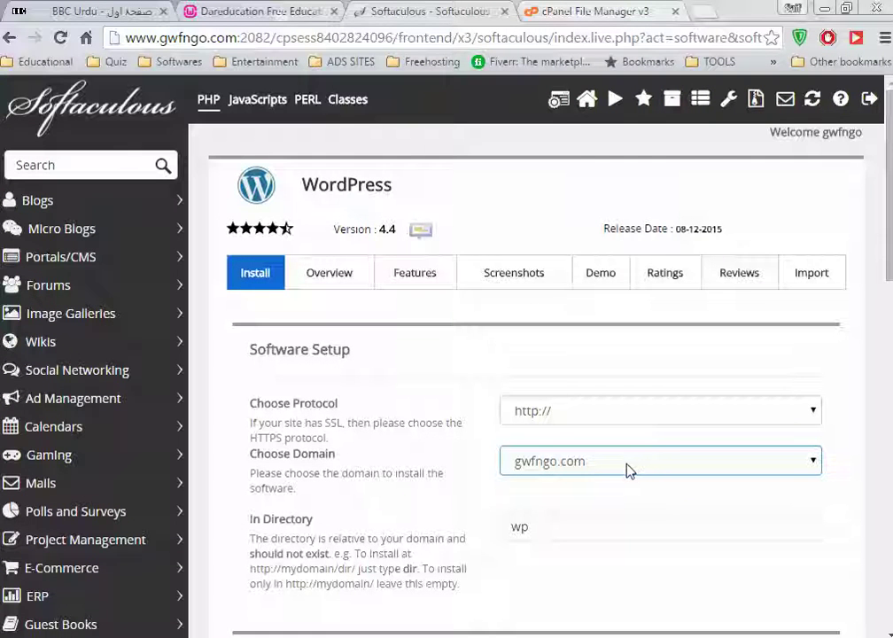
pyautogui.click(619, 532)
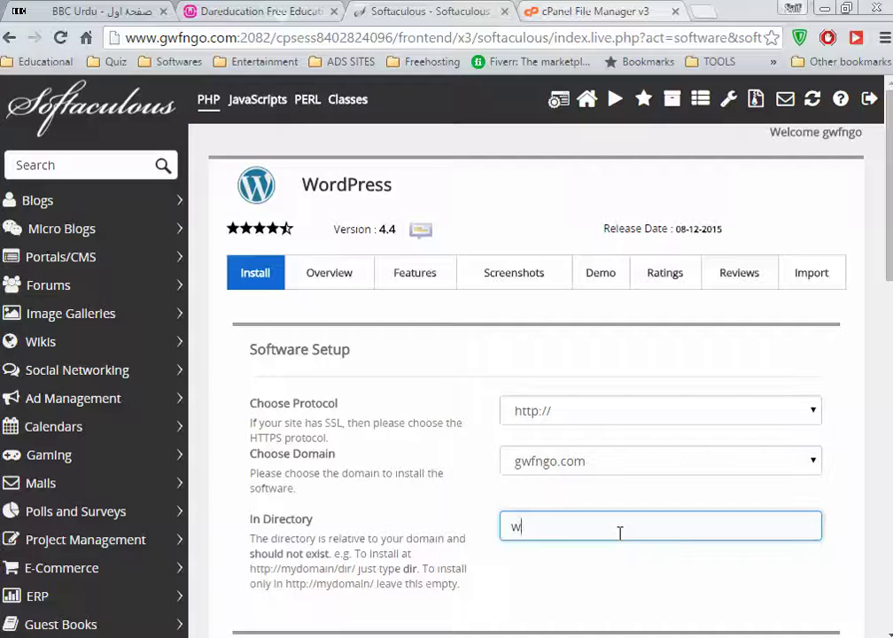
pyautogui.scroll(-3, 621, 533)
# Replace My Blog with the site name GETUP WOMEN FOUNDATION and add the suggested NGO description
pyautogui.scroll(-3, 679, 477)
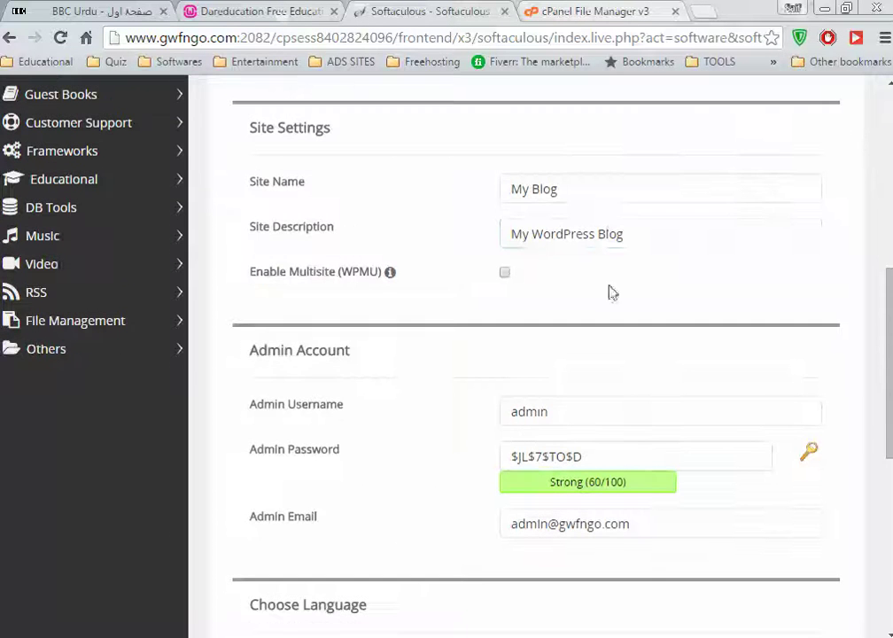
pyautogui.click(576, 195)
pyautogui.moveTo(576, 198); pyautogui.dragTo(287, 205)
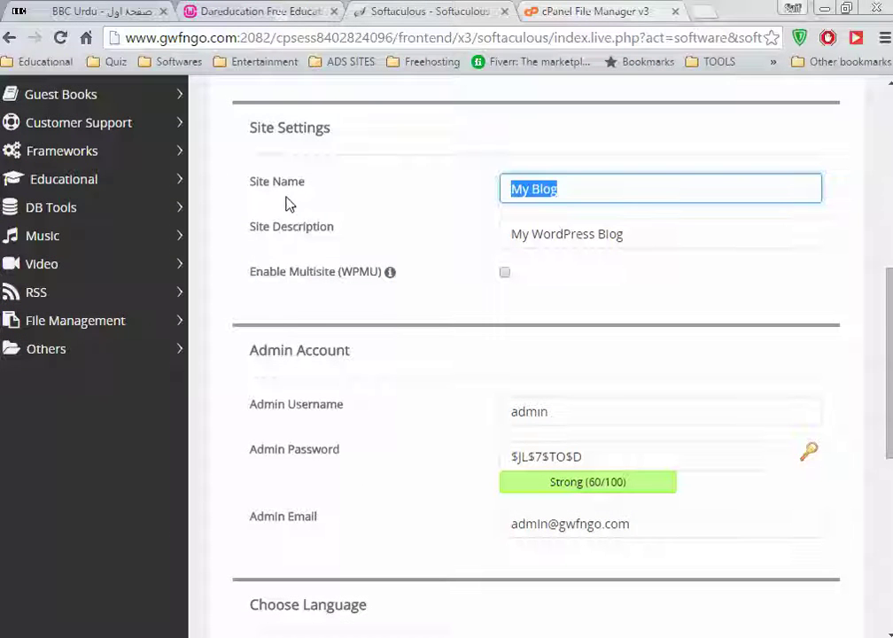
pyautogui.write('g')
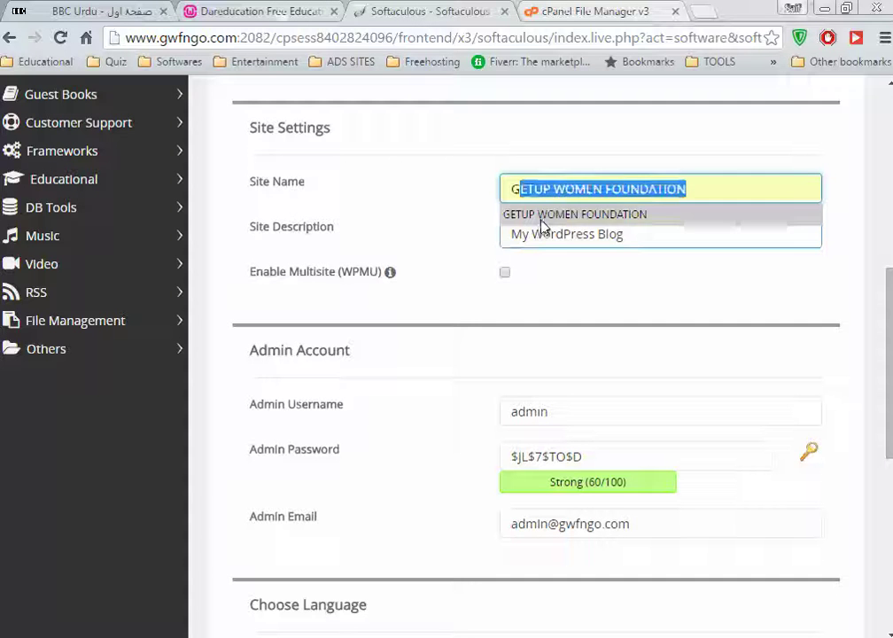
pyautogui.click(543, 216)
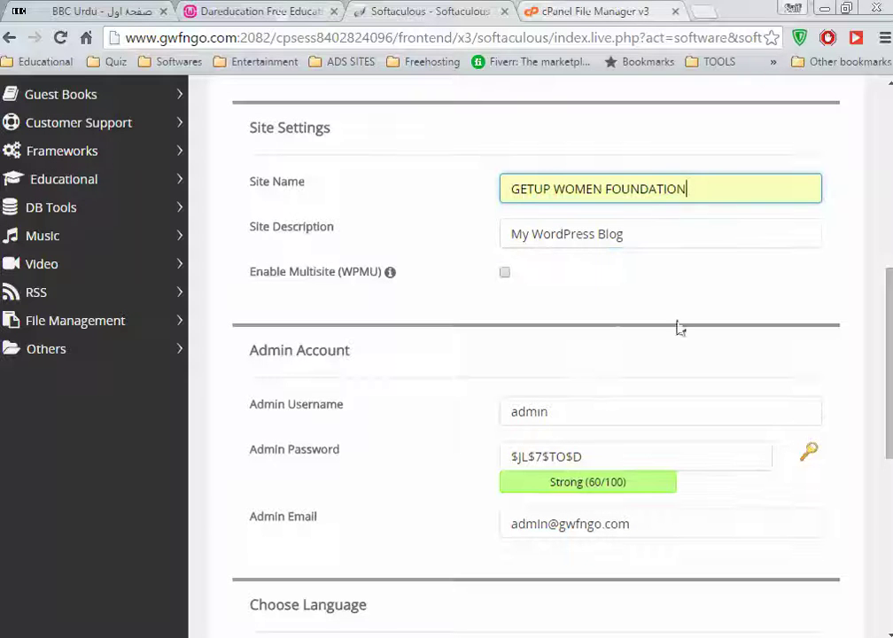
pyautogui.tripleClick(645, 238)
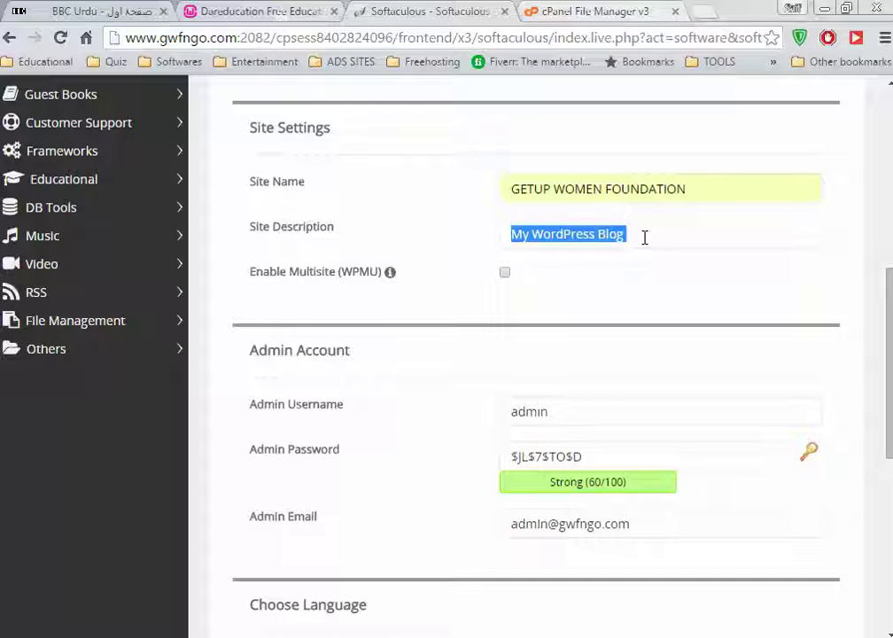
pyautogui.write('th')
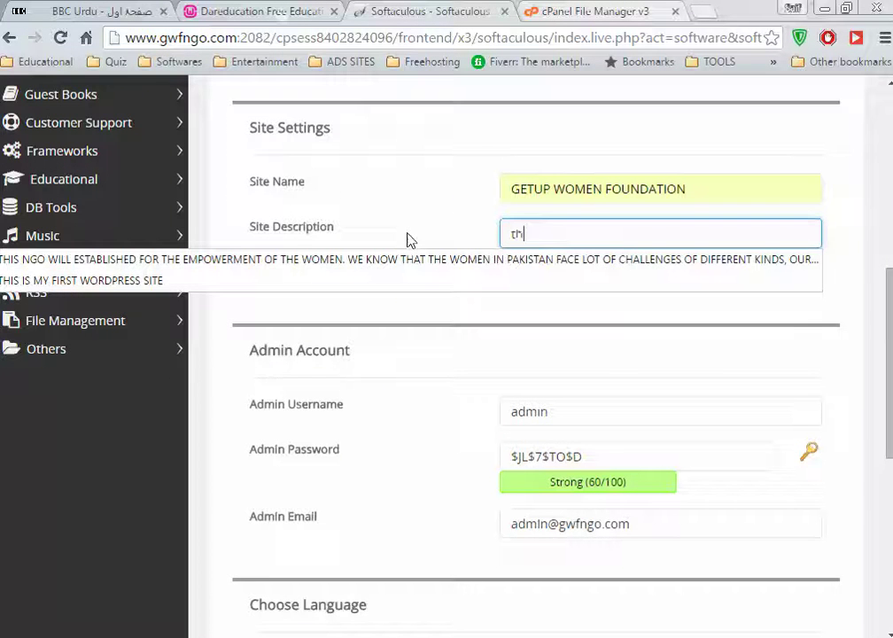
pyautogui.press('Down')
pyautogui.press('Return')
# Set a custom admin username and choose the second saved admin password
pyautogui.click(687, 443)
pyautogui.click(611, 409)
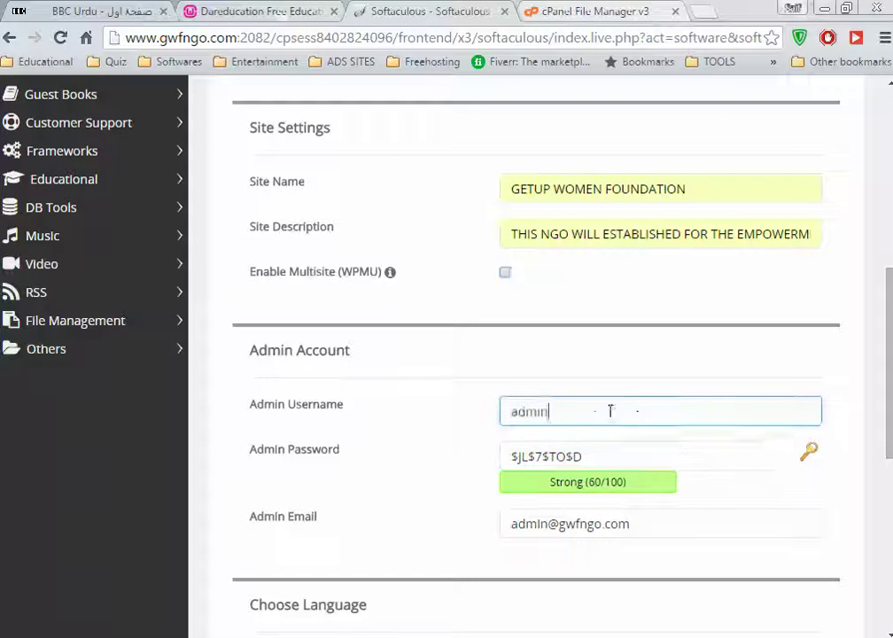
pyautogui.moveTo(611, 408); pyautogui.dragTo(147, 420)
pyautogui.write('kin')
pyautogui.press('Down')
pyautogui.press('Return')
pyautogui.press('Tab')
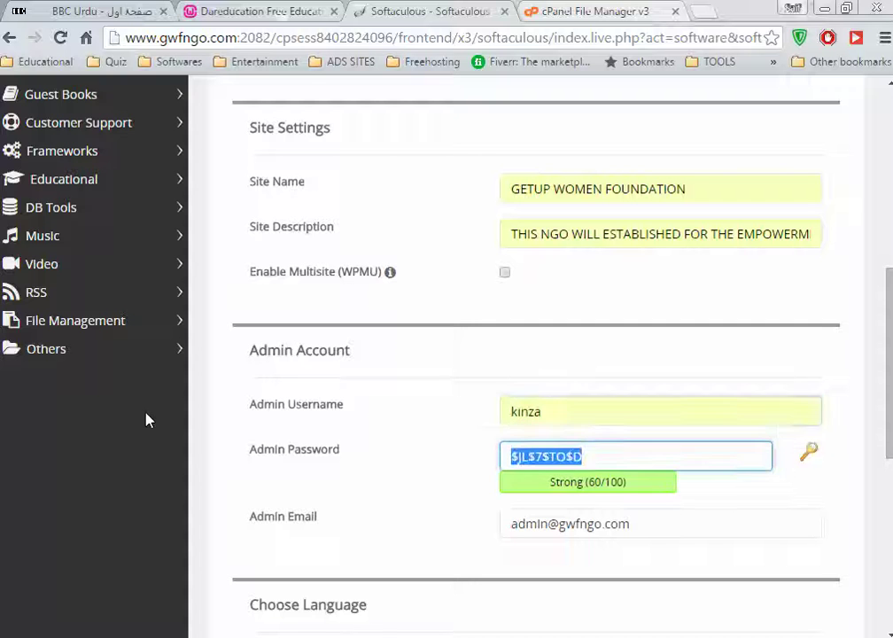
pyautogui.write('P')
pyautogui.press('Down')
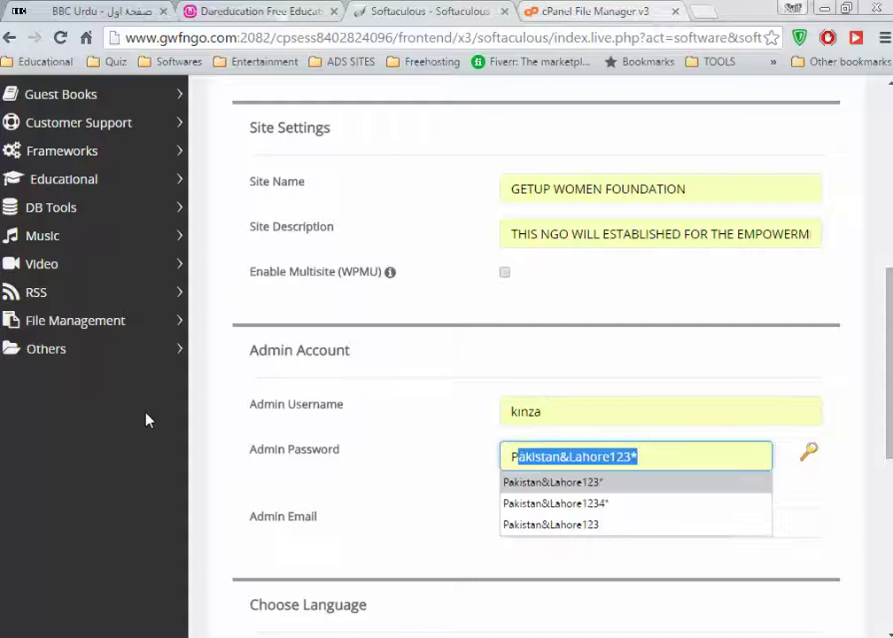
pyautogui.press('Down')
pyautogui.press('Return')
# Replace the default admin email with the saved email suggestion
pyautogui.scroll(-3, 728, 322)
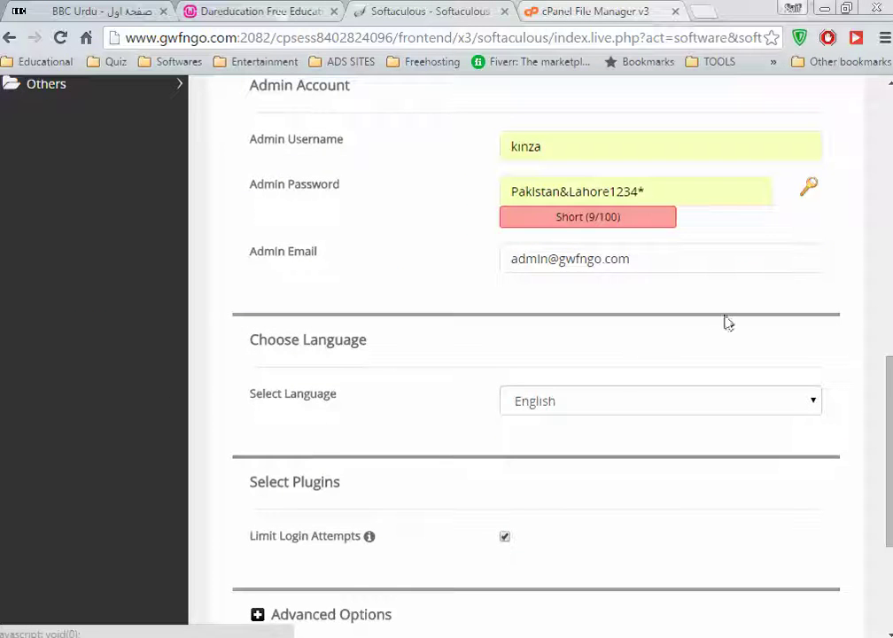
pyautogui.click(647, 257)
pyautogui.moveTo(647, 257); pyautogui.dragTo(263, 263)
pyautogui.write('kin')
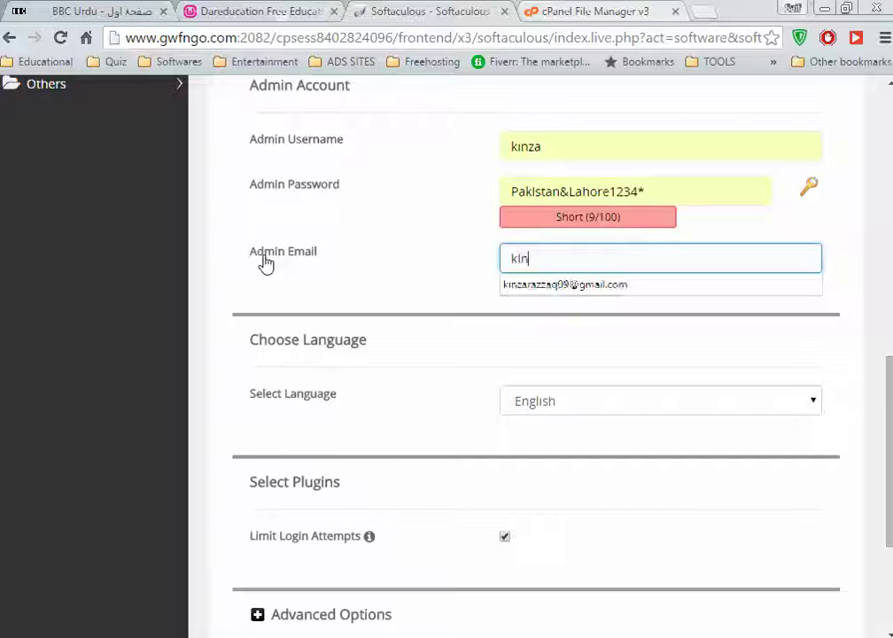
pyautogui.press('Down')
pyautogui.press('Return')
# Fill the installation-details email with the suggested address and start the WordPress install
pyautogui.scroll(-3, 355, 319)
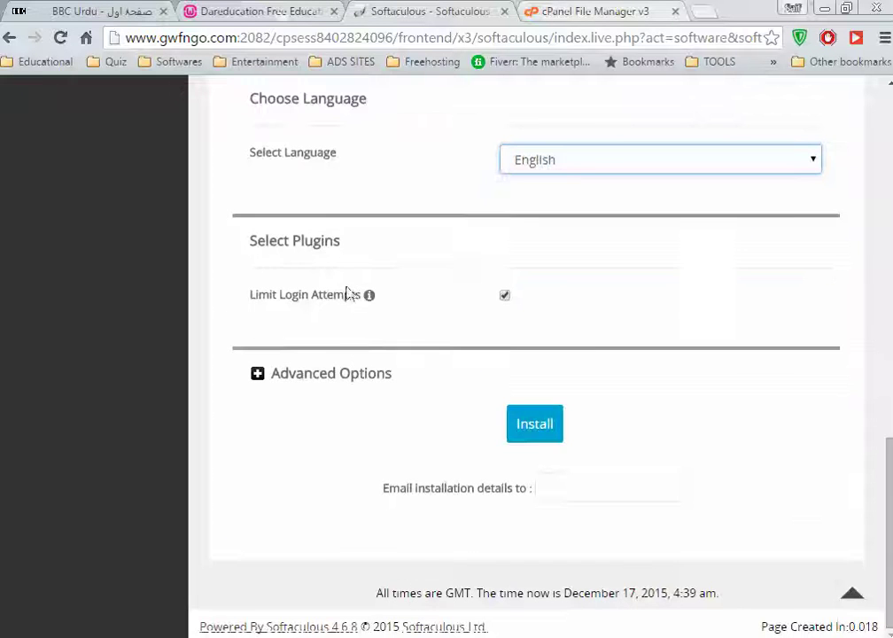
pyautogui.click(544, 487)
pyautogui.write('kin')
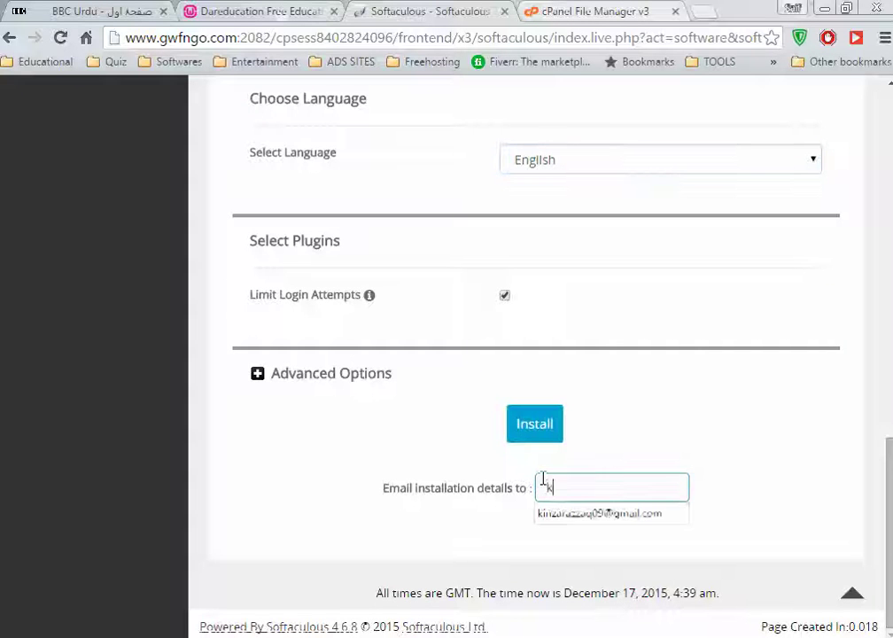
pyautogui.click(574, 514)
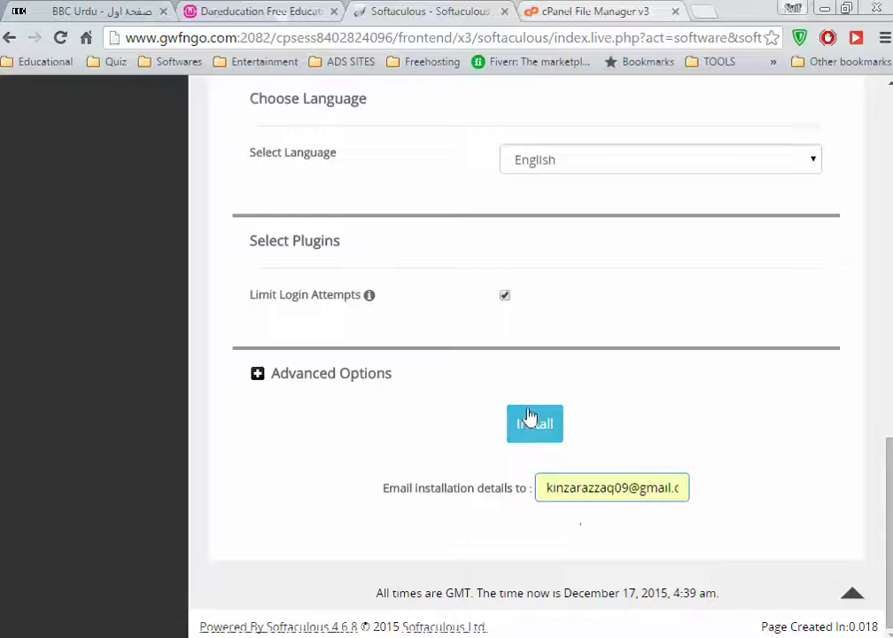
pyautogui.click(535, 423)
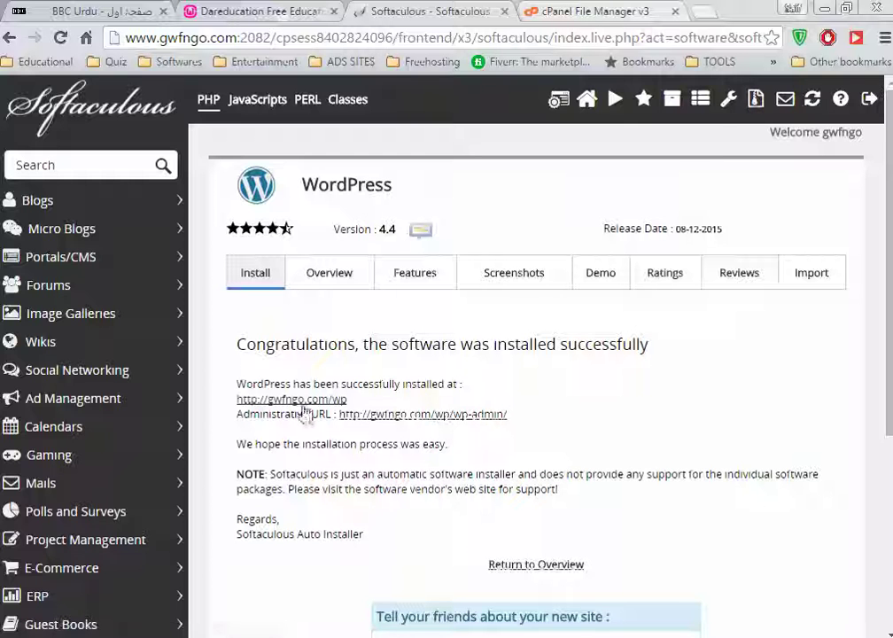
pyautogui.scroll(-3, 547, 528)
pyautogui.scroll(3, 544, 527)
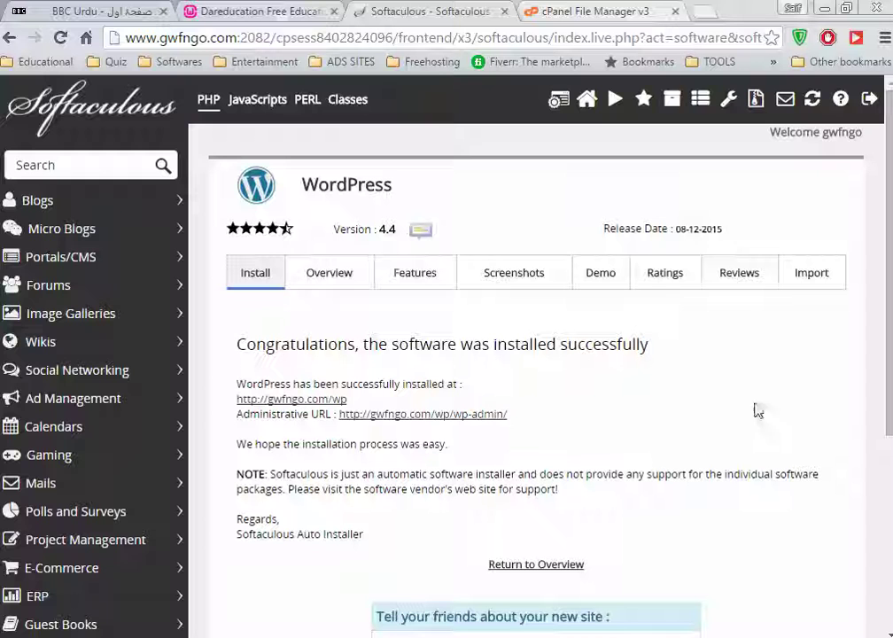
pyautogui.click(345, 406)
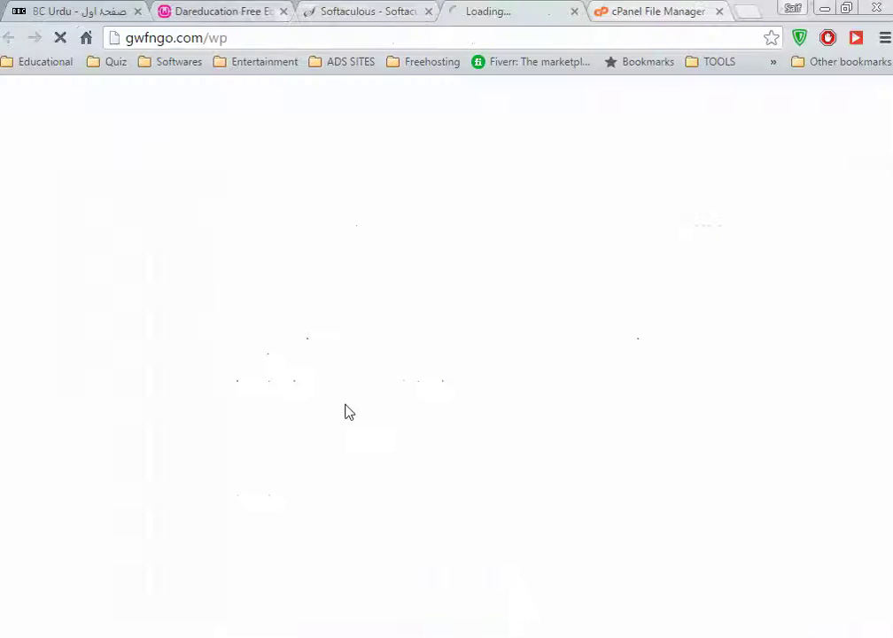